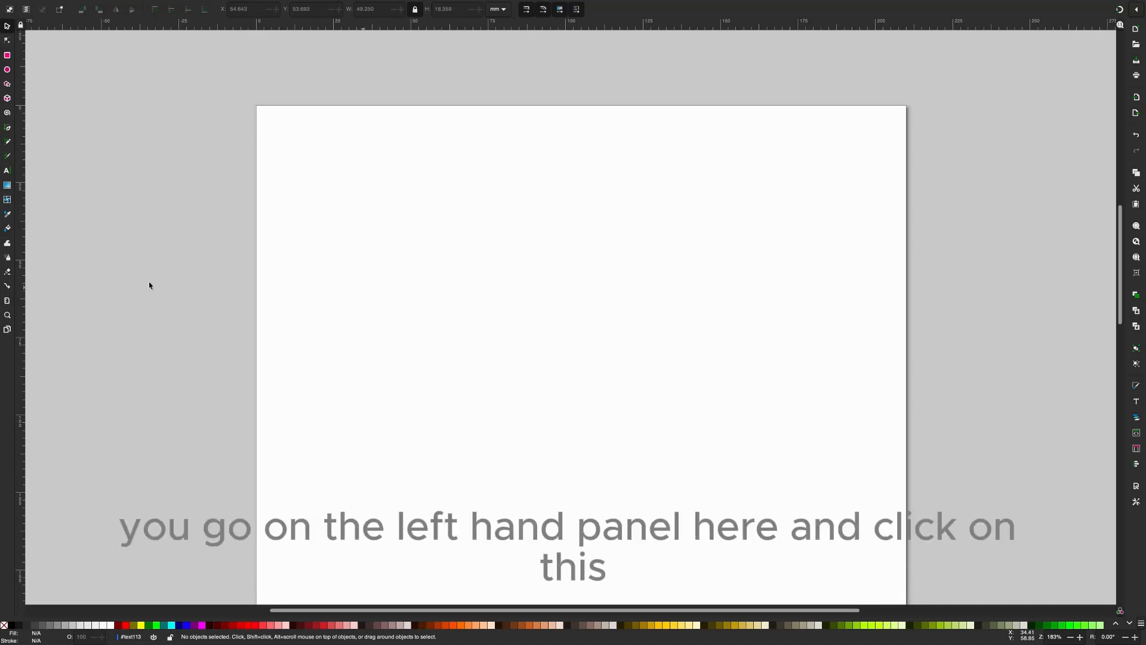
Create a text object reading "Text" on the page and move it toward the page's upper middle.
left_click(6, 172)
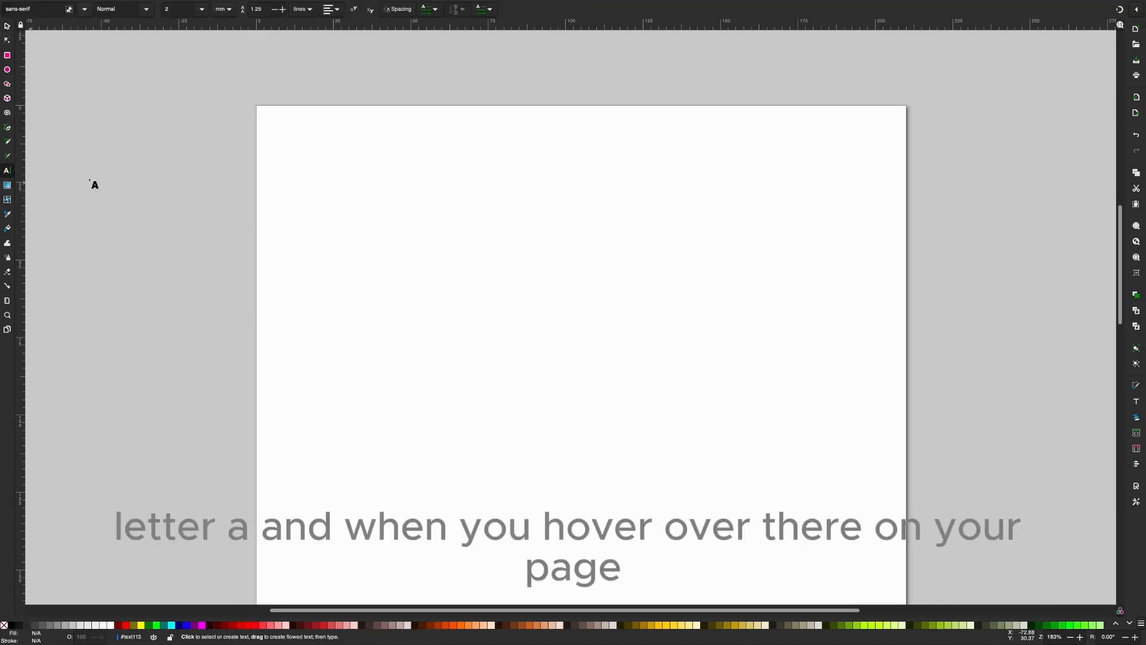
left_click(496, 238)
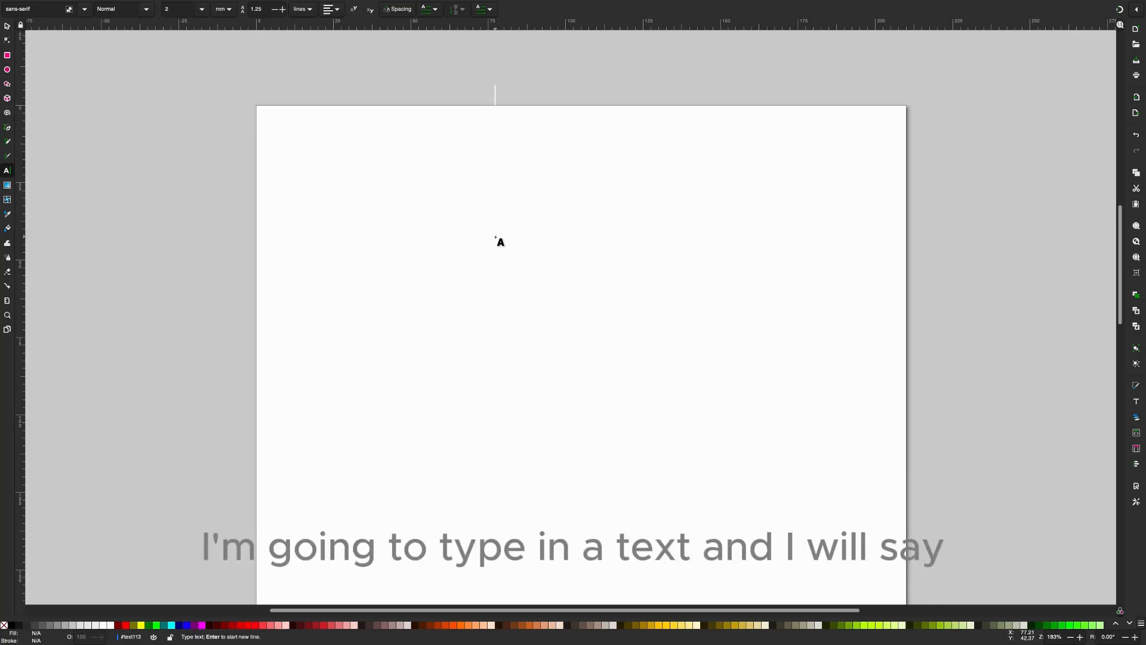
type("Text")
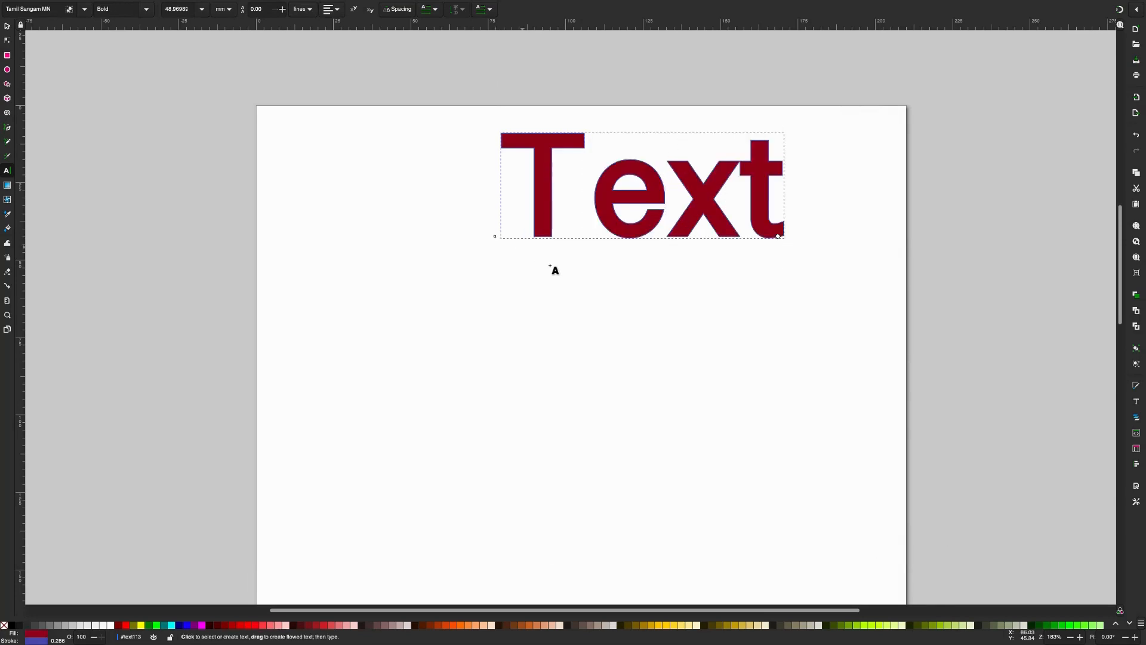
left_click(8, 26)
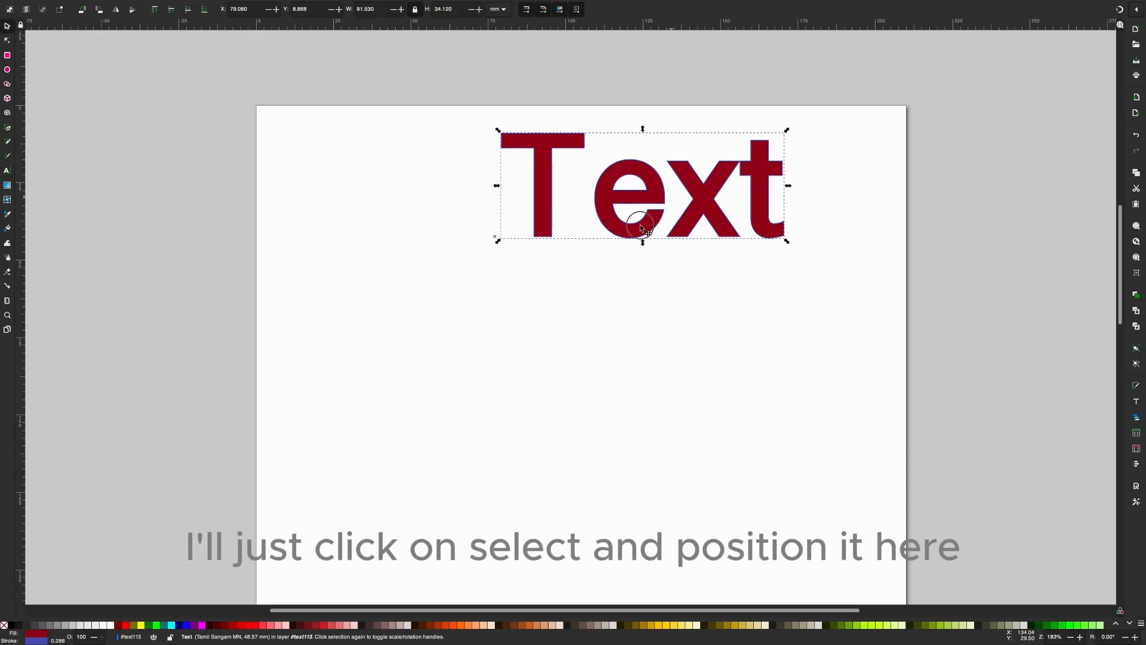
left_click_drag(641, 228, 593, 251)
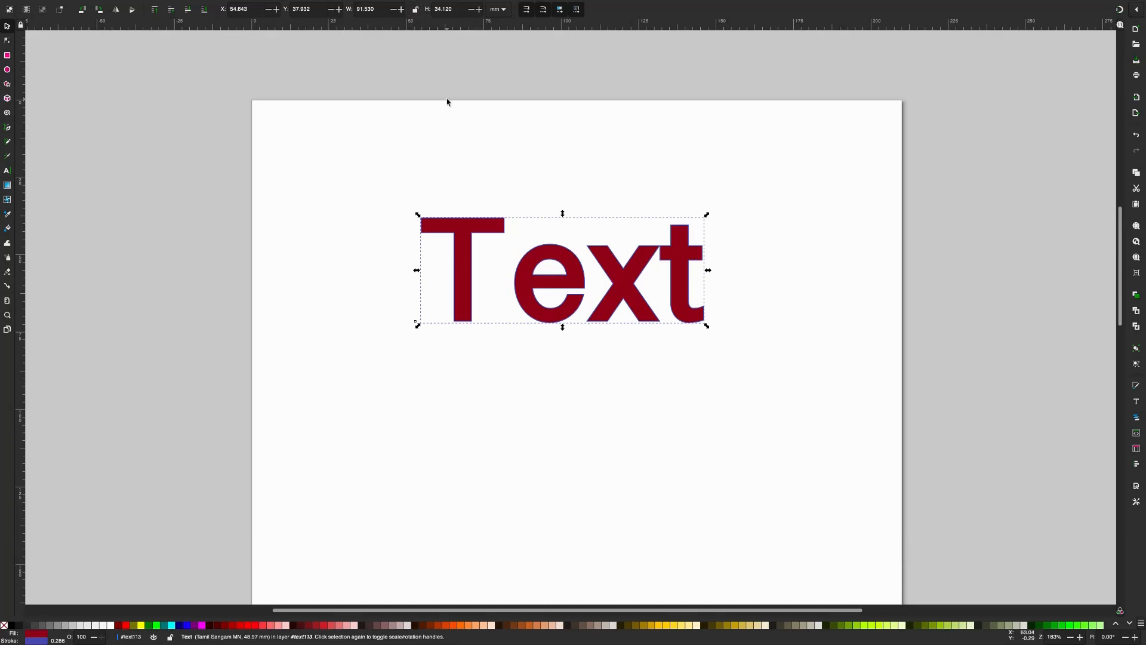
Try shrinking the text without locked proportions, undo the resize, and reposition the text on the page.
mouse_move(710, 218)
left_mouse_down()
mouse_move(754, 199)
mouse_move(778, 231)
mouse_move(791, 281)
mouse_move(775, 258)
mouse_move(673, 248)
mouse_move(675, 218)
mouse_move(661, 226)
mouse_move(729, 253)
mouse_move(757, 315)
mouse_move(752, 340)
mouse_move(714, 260)
mouse_move(637, 249)
mouse_move(492, 256)
mouse_move(775, 251)
mouse_move(769, 319)
mouse_move(747, 239)
mouse_move(676, 234)
left_mouse_up()
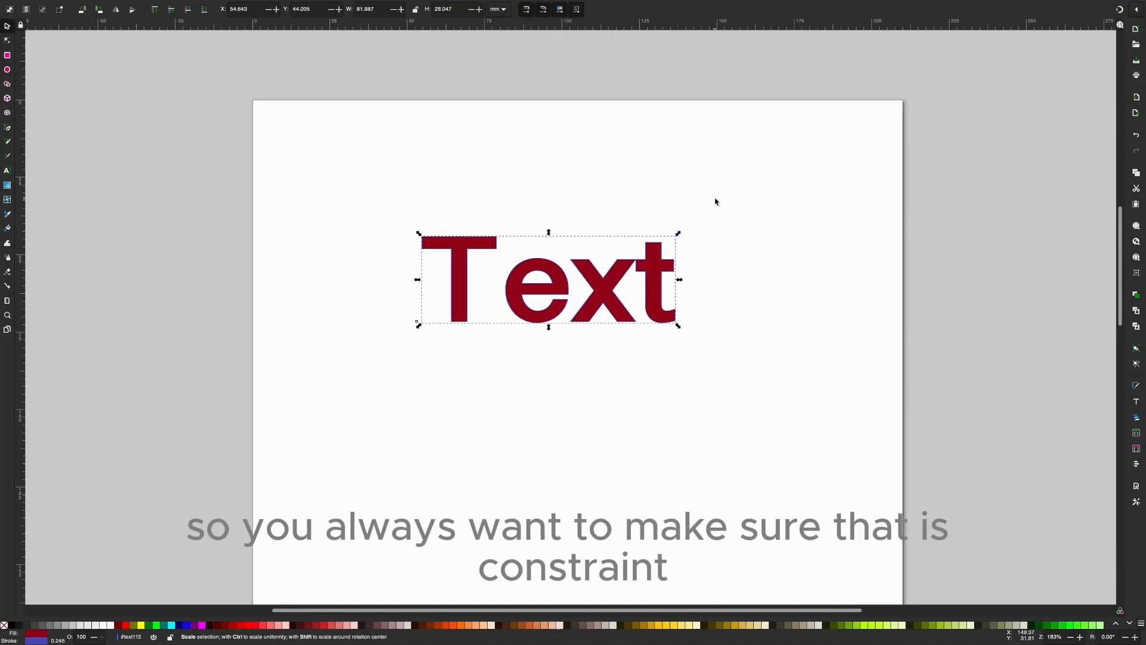
key("ctrl+z")
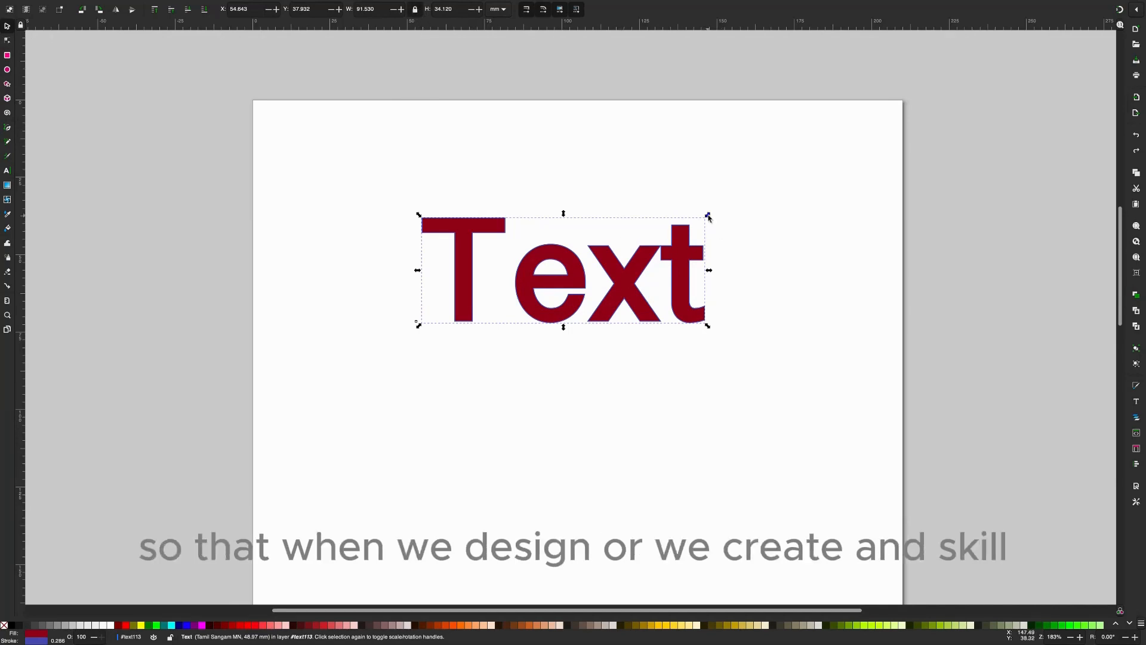
left_click_drag(659, 250, 641, 286)
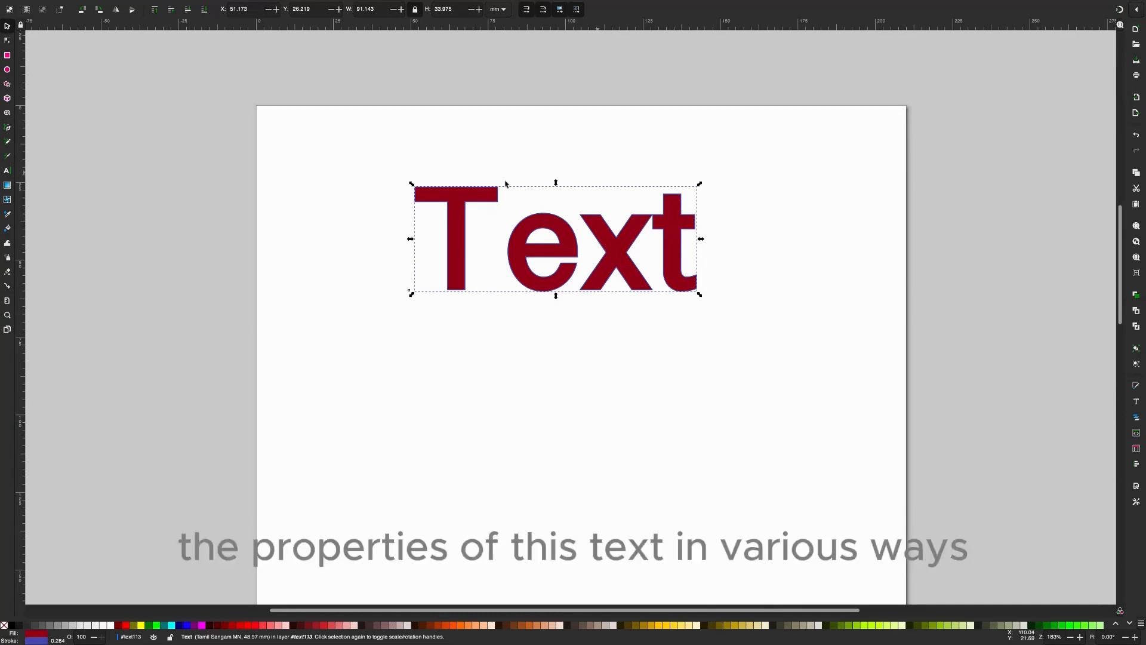
Try several fill hues on the whole text with Fill and Stroke, settling on green with hue 157.
mouse_move(286, 4)
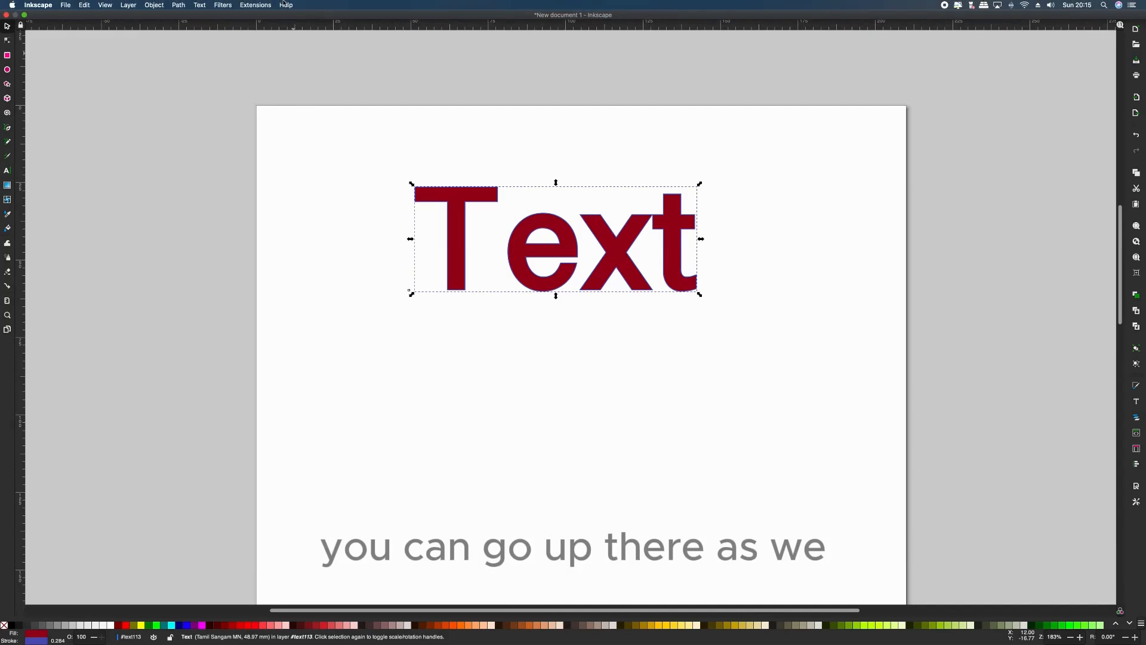
left_click(156, 5)
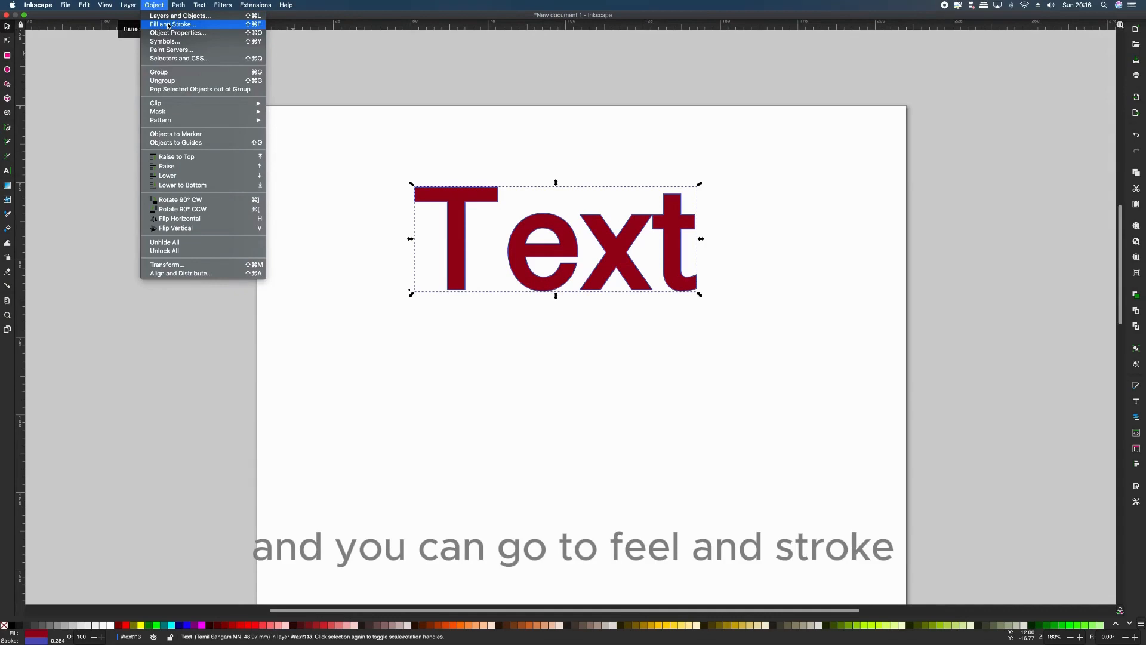
left_click(169, 24)
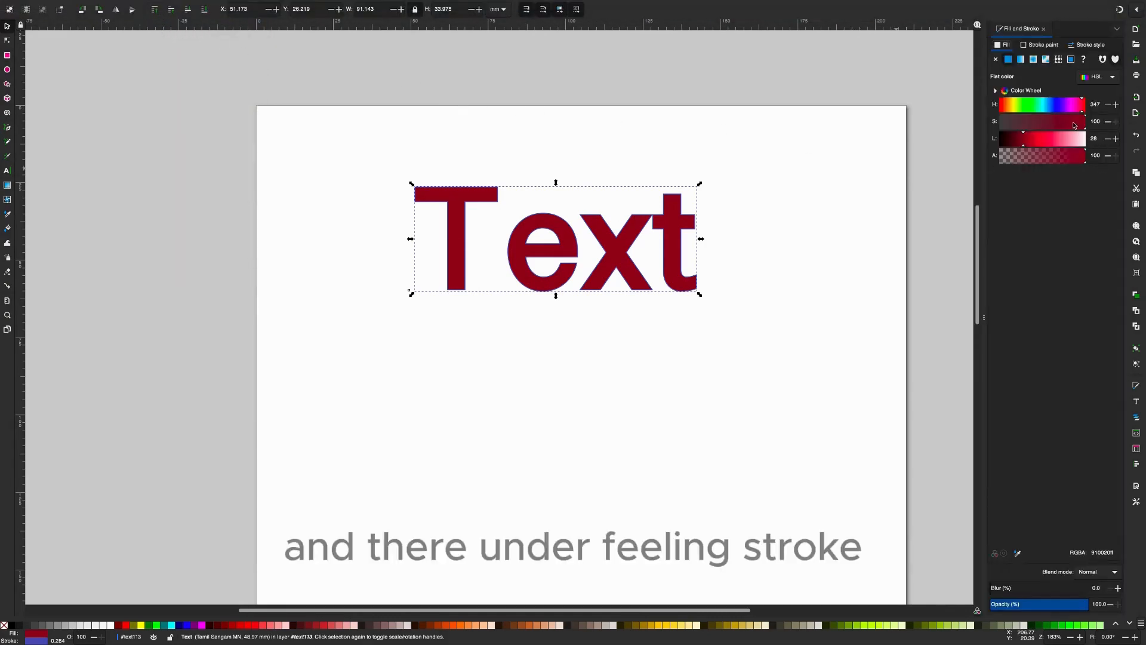
left_click(1060, 110)
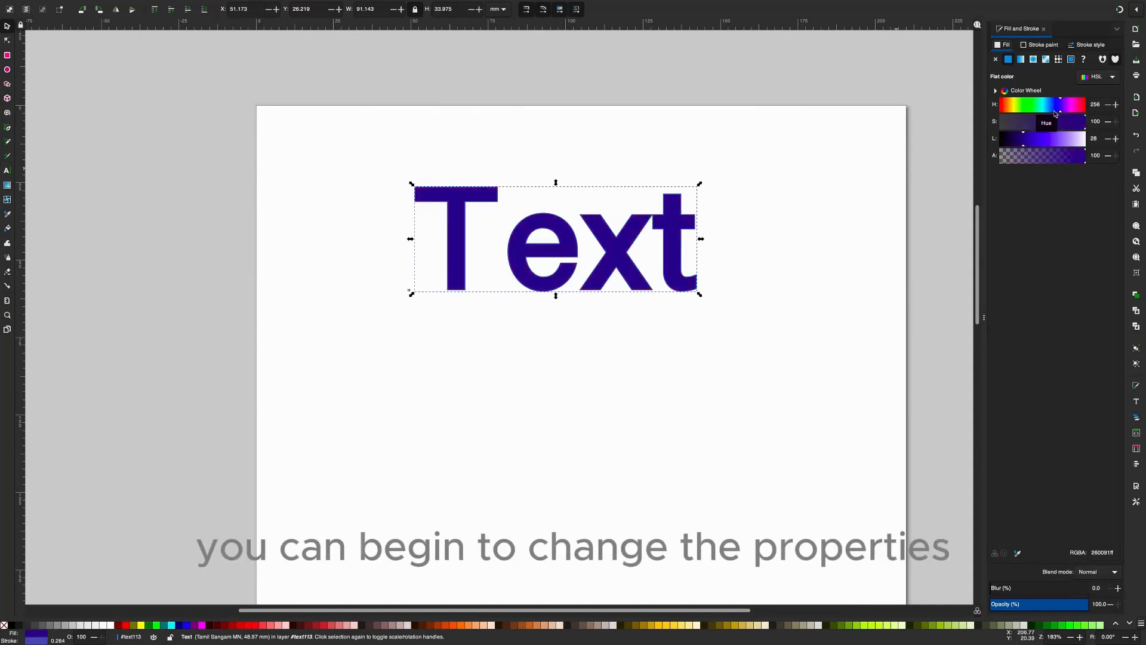
left_click(1025, 107)
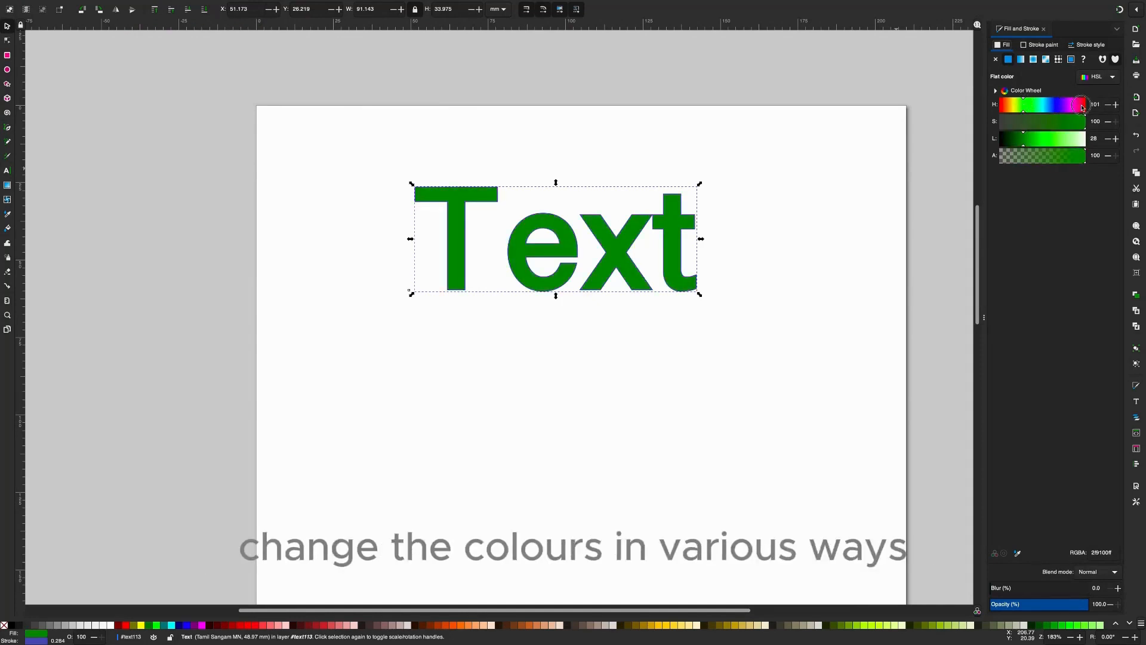
left_click(1078, 108)
left_click(1037, 107)
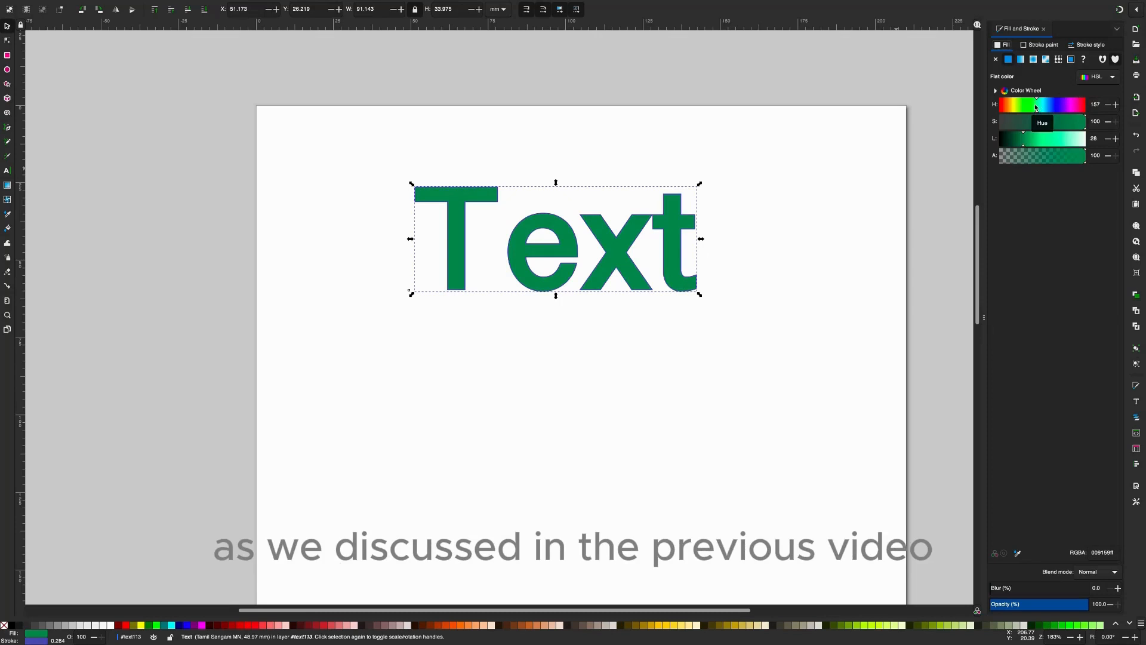
left_click(1044, 30)
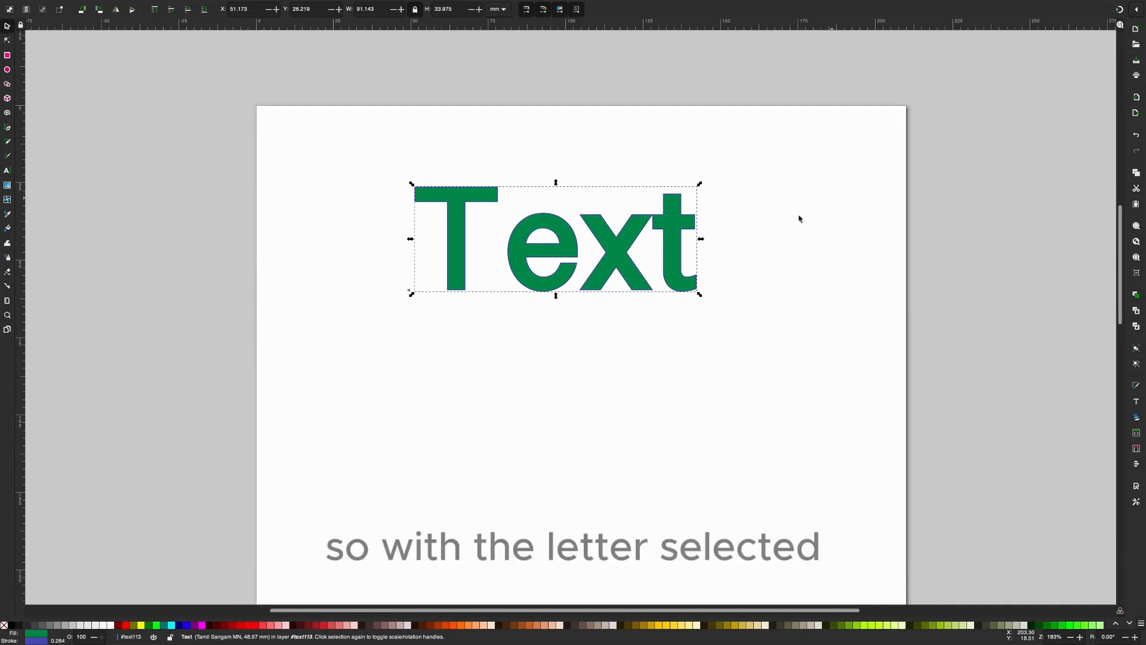
Select only the letter x inside the text and shift it down about 10 mm below the other letters.
double_click(647, 235)
double_click(648, 236)
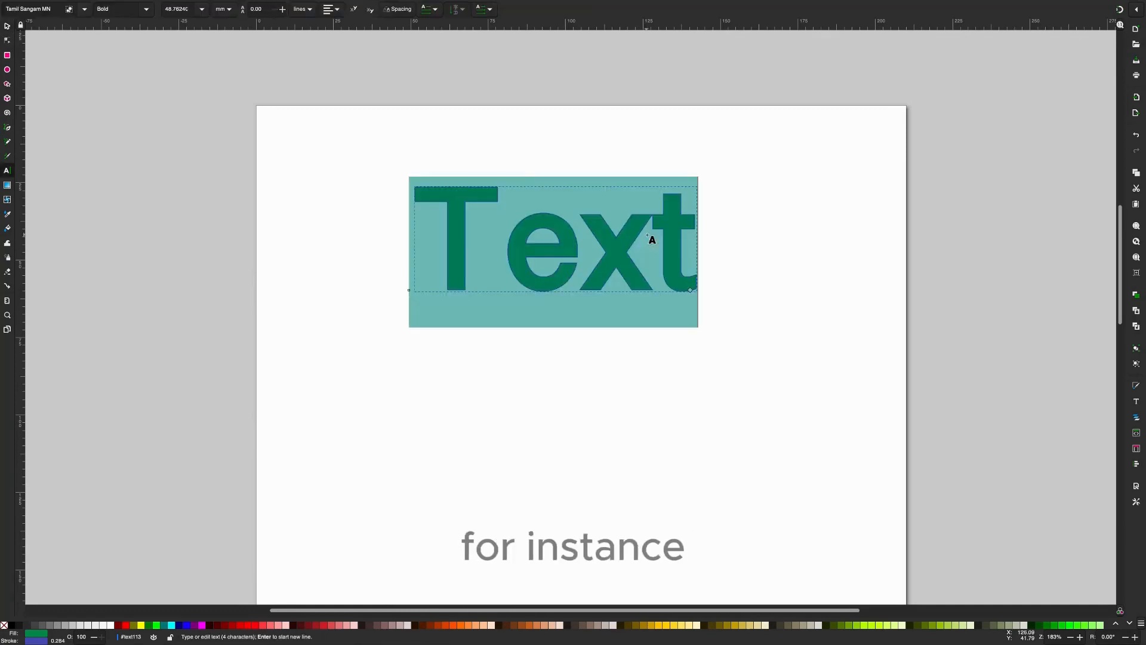
left_click(649, 230)
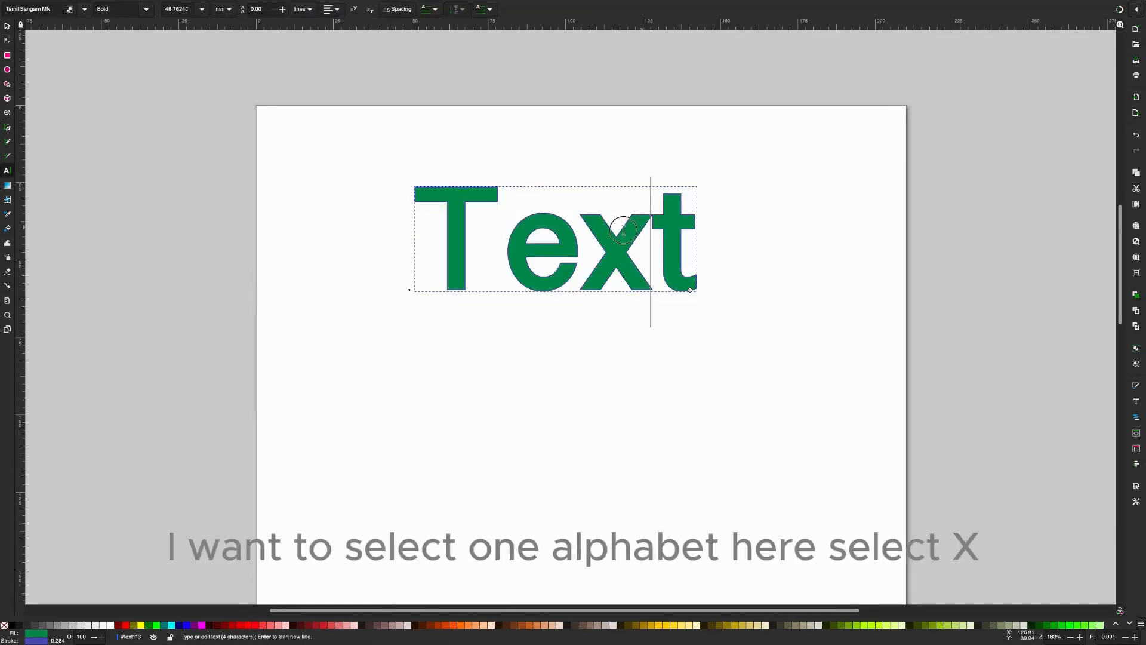
left_click(595, 233, "shift")
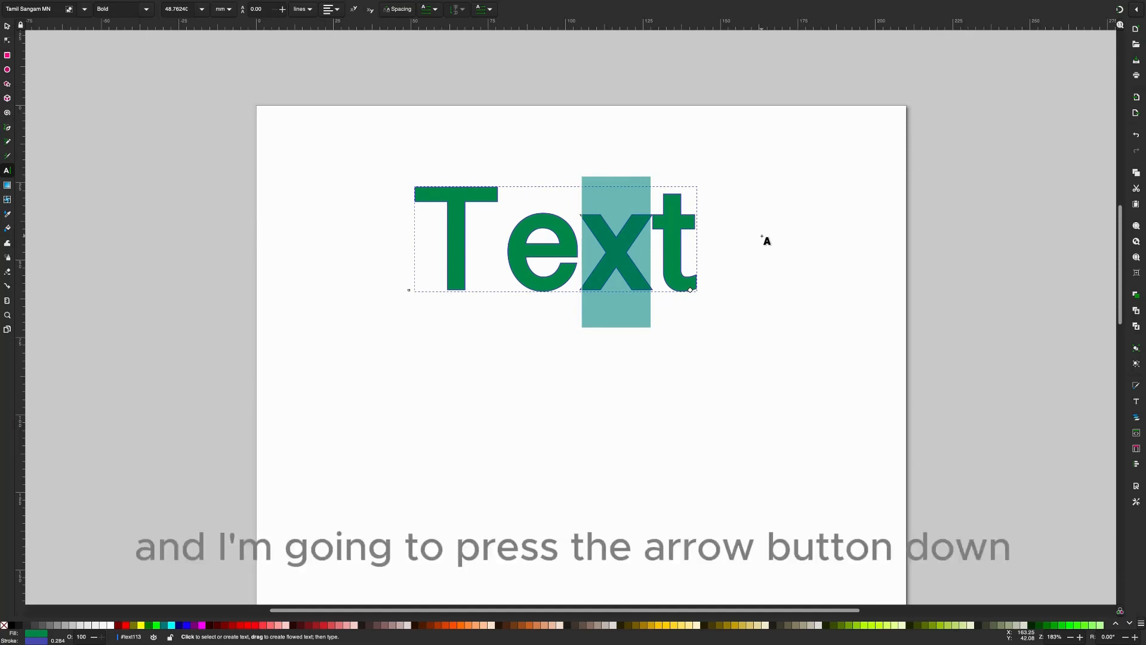
key("alt+Down")
key("alt+Down")
key("alt+Down")
key("alt+Down")
key("alt+Down")
key("alt+Down")
key("alt+Down")
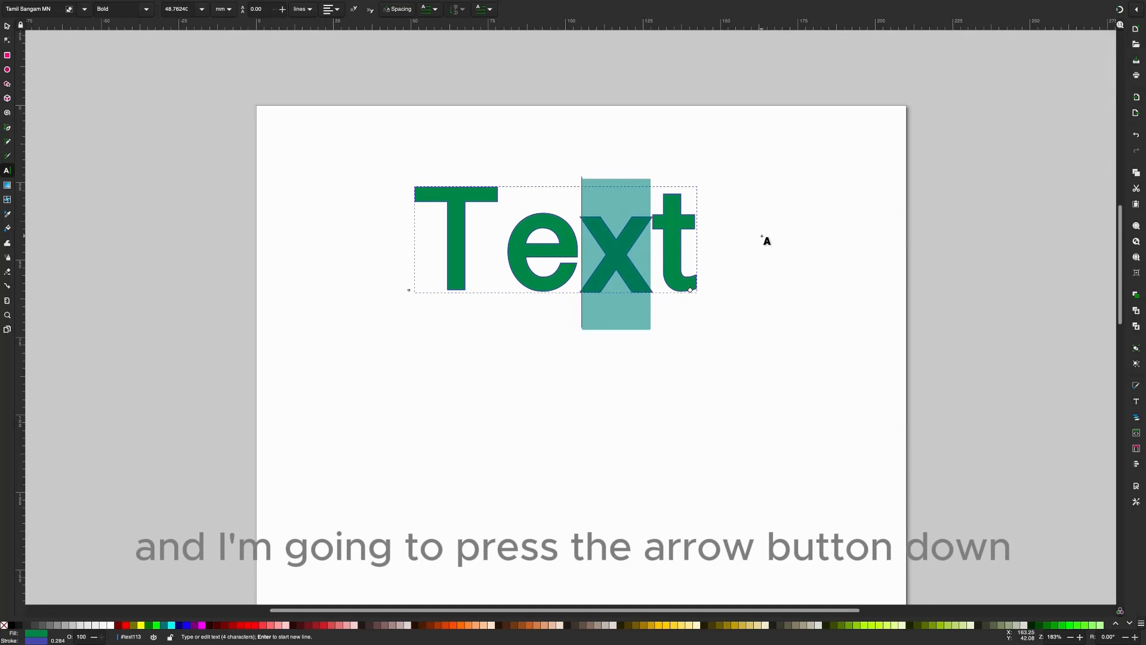
key("alt+Down")
key("alt+Down")
key("alt+Down")
key("alt+Down")
key("alt+Down")
key("alt+Down")
key("alt+Down")
key("alt+Down")
key("alt+Down")
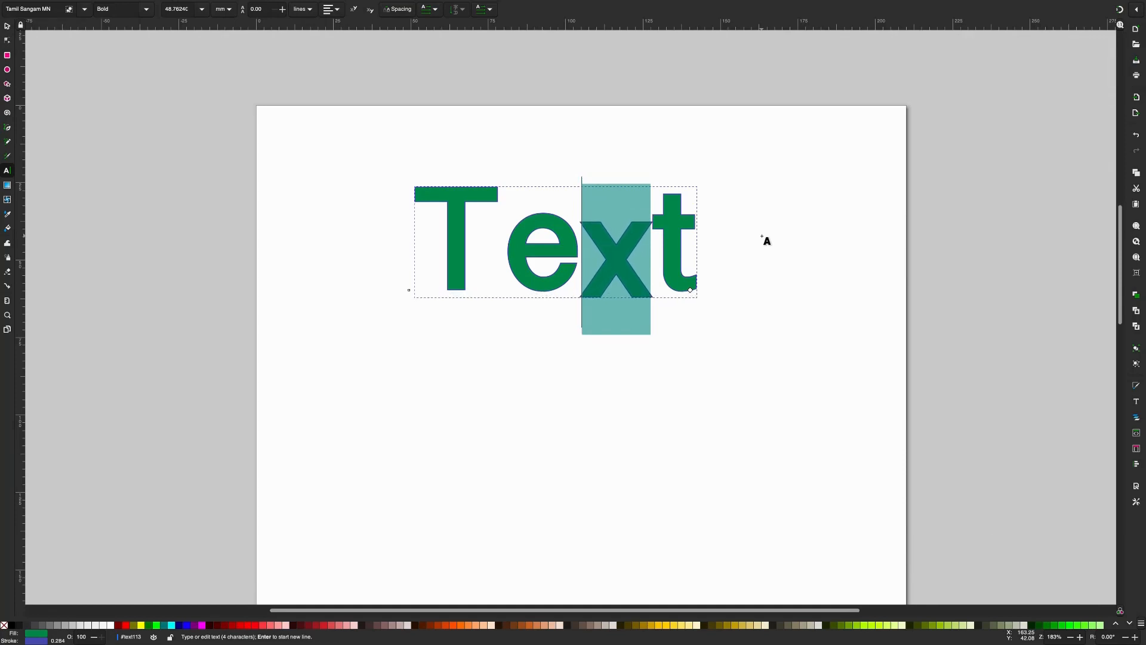
key("alt+Down")
key("alt+Down")
key("alt+Down")
key("alt+Down")
key("alt+Down")
key("alt+Down")
key("alt+Down")
key("alt+Down")
key("alt+Down")
key("alt+Down")
key("alt+Down")
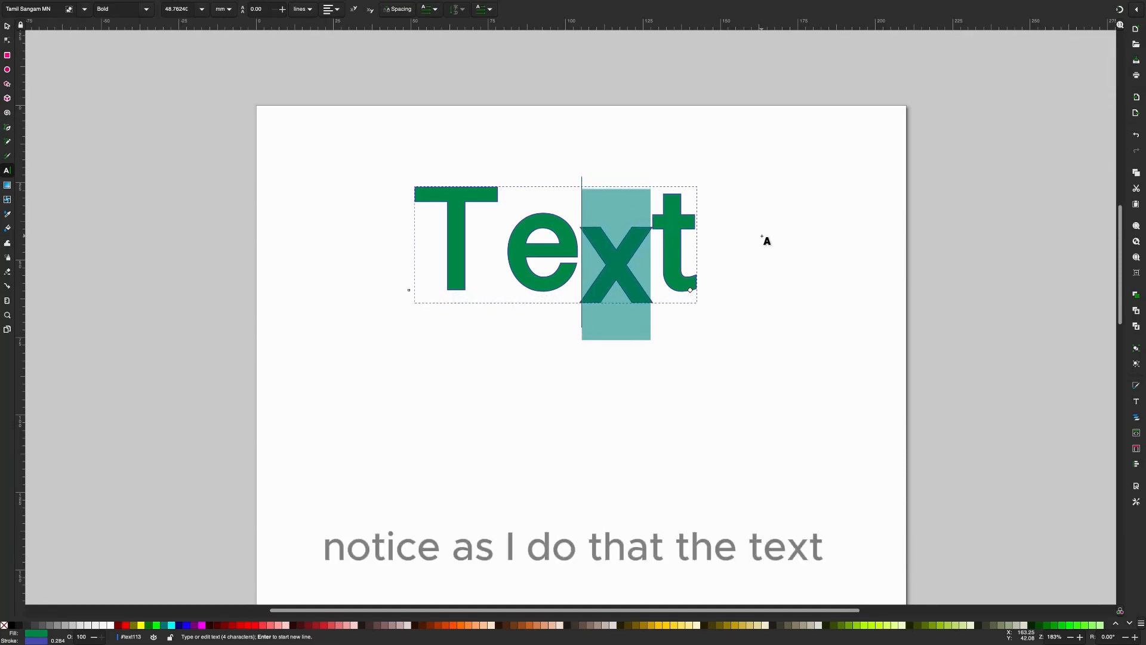
key("alt+Down")
key("alt+Down")
key("alt+Down")
key("alt+Down")
key("alt+Down")
key("alt+Down")
key("alt+Down")
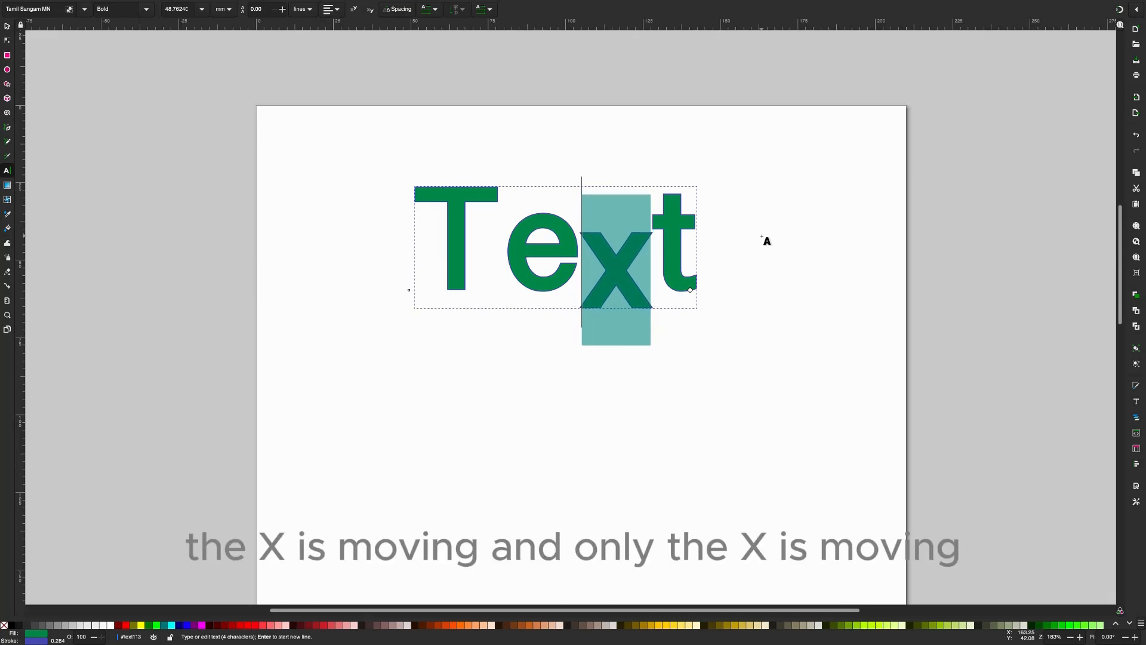
key("alt+Down")
key("alt+Down")
key("alt+Down")
key("alt+Down")
key("alt+Down")
key("alt+Down")
key("alt+Down")
key("alt+Down")
key("alt+Down")
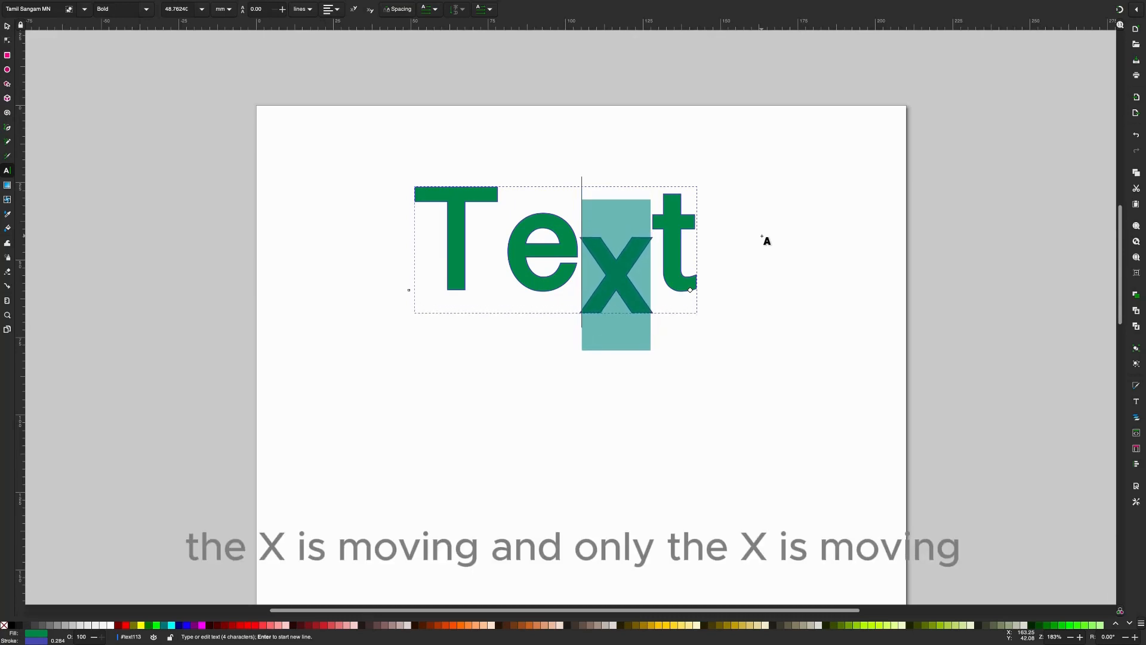
key("alt+Down")
key("alt+Down")
key("alt+Down")
key("alt+Down")
key("alt+Down")
key("alt+Down")
key("alt+Down")
key("alt+Down")
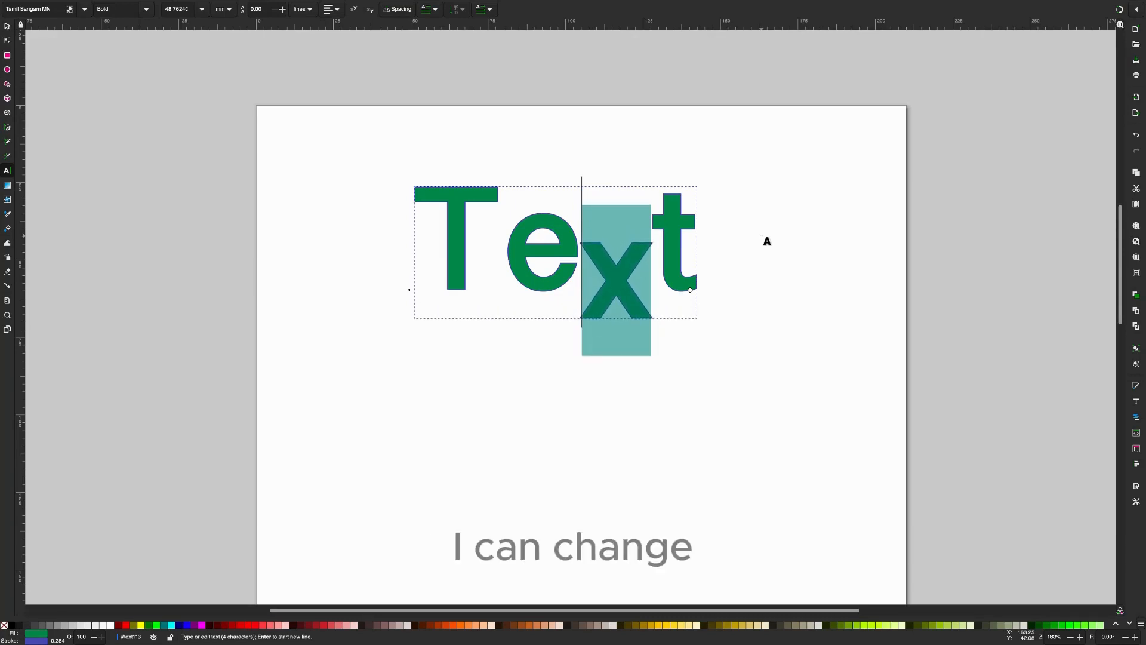
key("alt+Down")
key("alt+Down")
key("alt+Down")
key("alt+Down")
key("alt+Down")
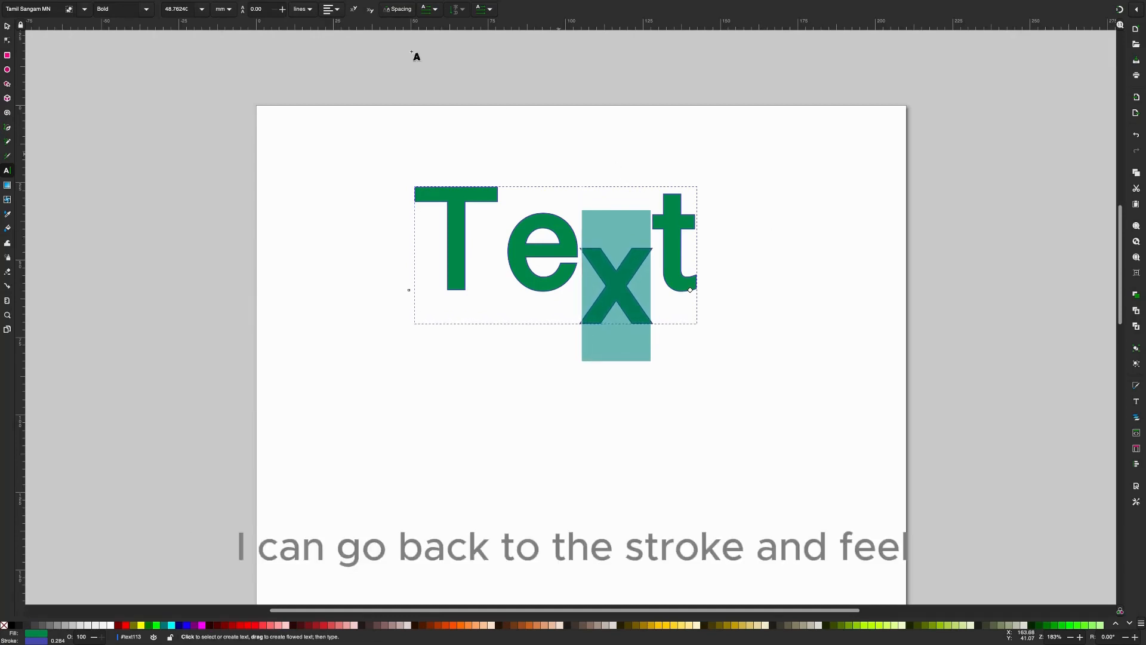
Recolour only the letter x with Fill and Stroke, trying several hues and ending on reddish brown with hue 21.
mouse_move(331, 3)
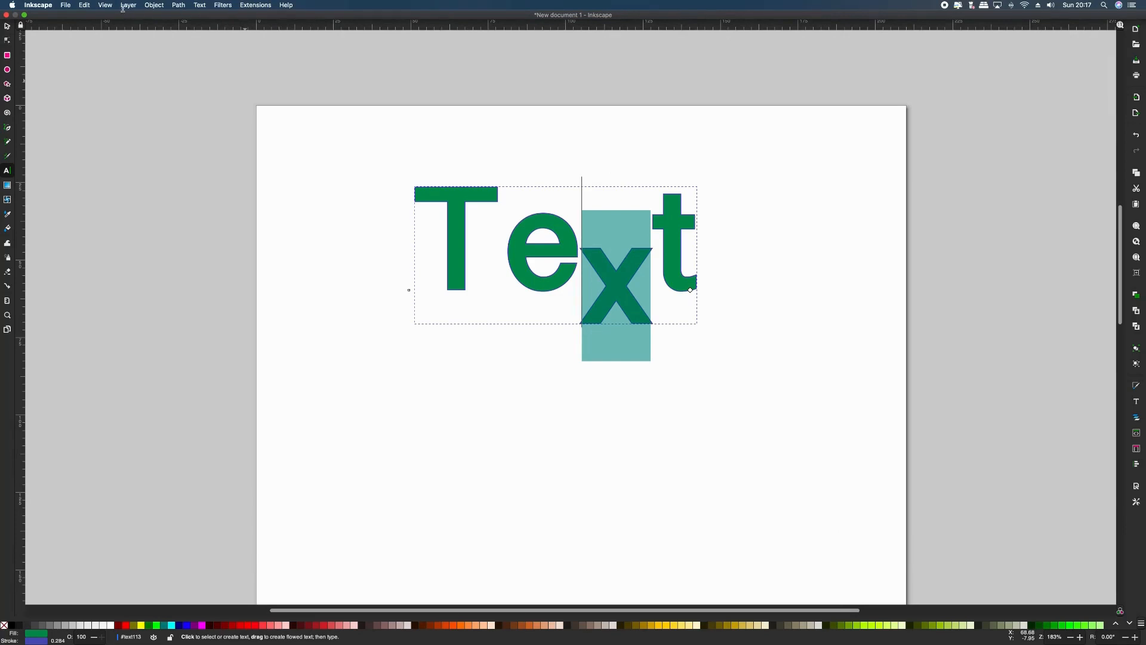
left_click(154, 5)
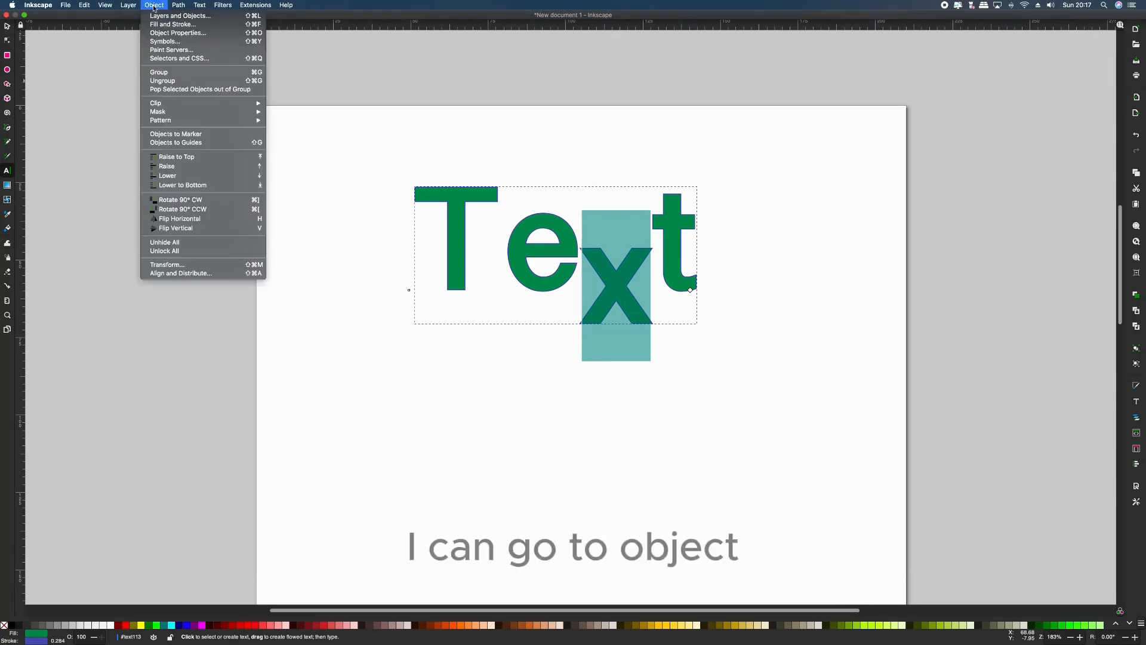
left_click(177, 25)
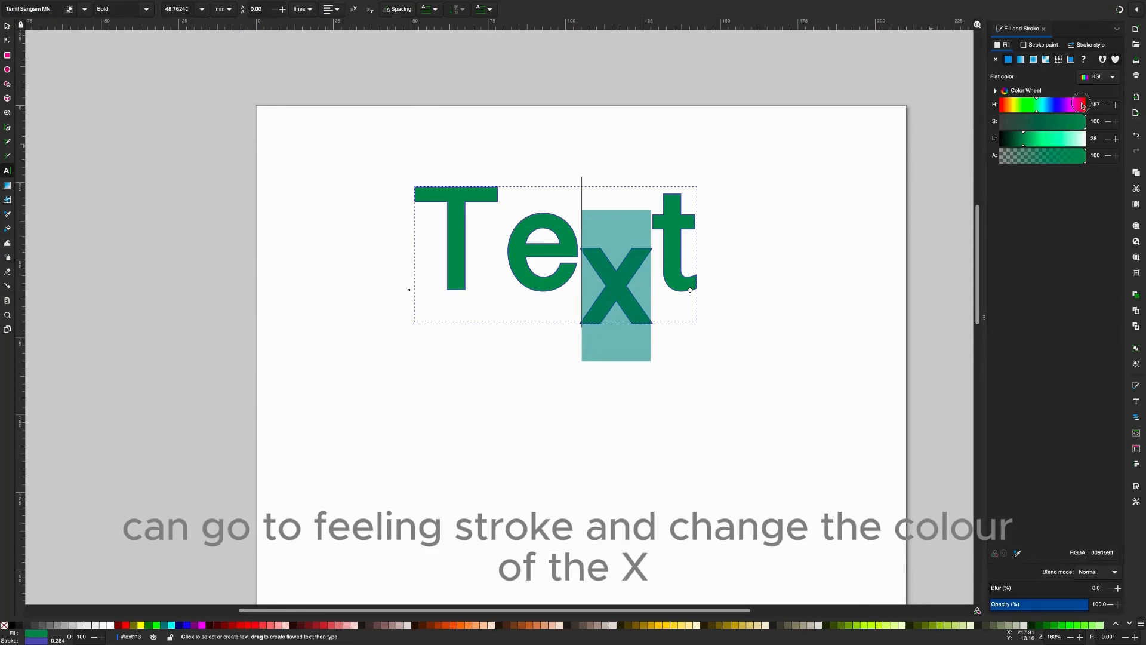
left_click(1082, 109)
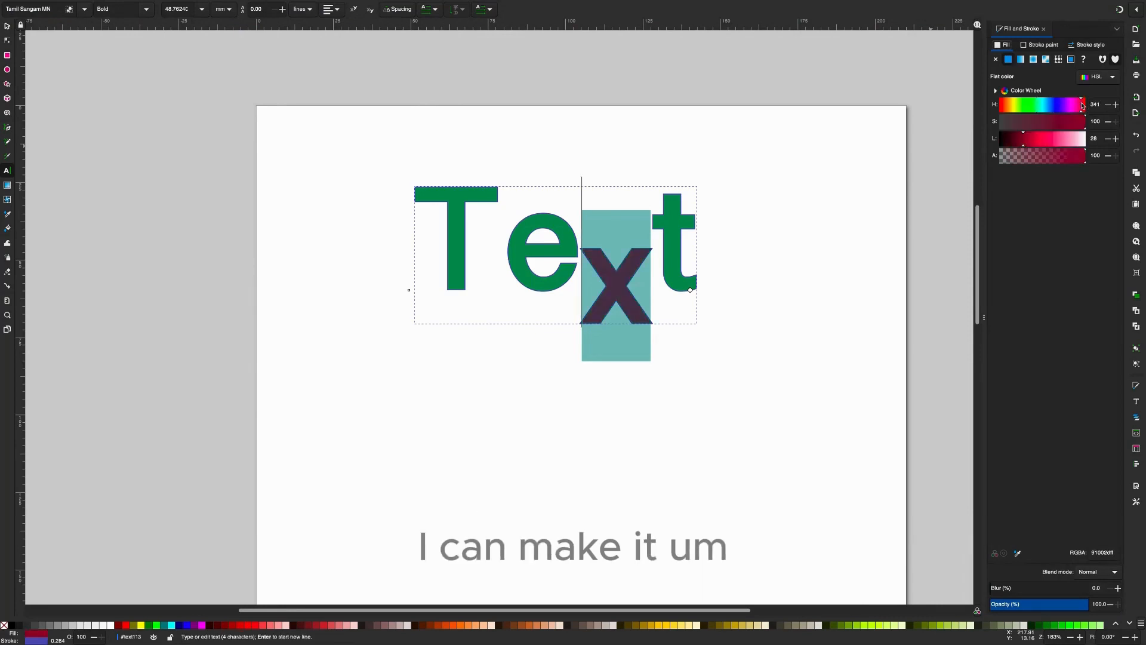
left_click(1025, 107)
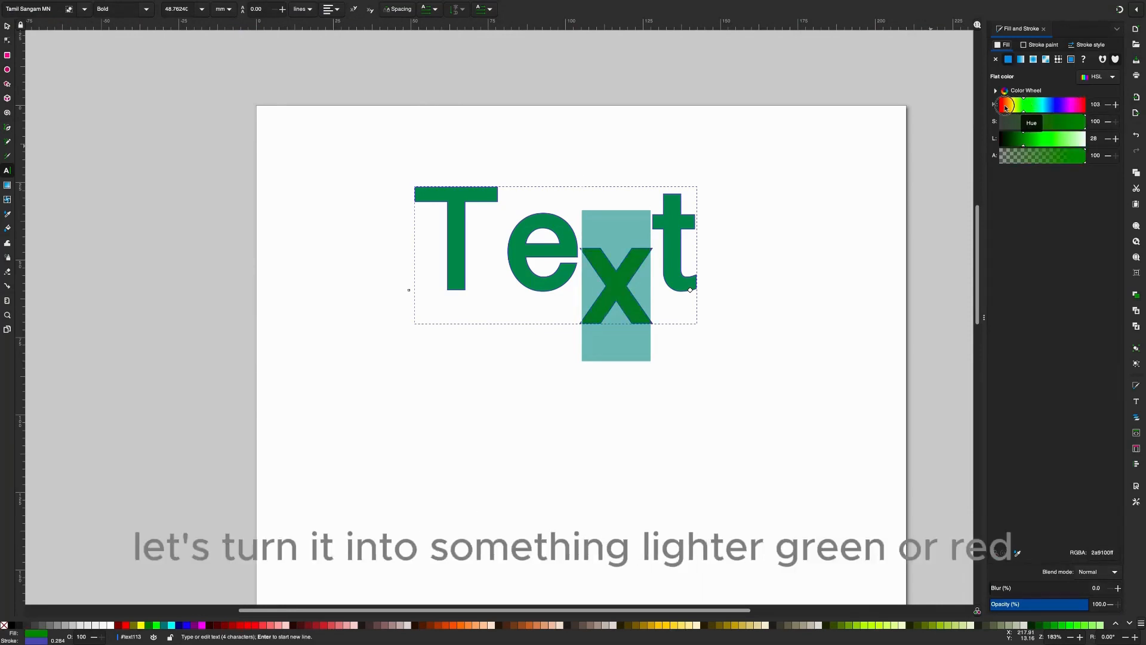
left_click(1007, 108)
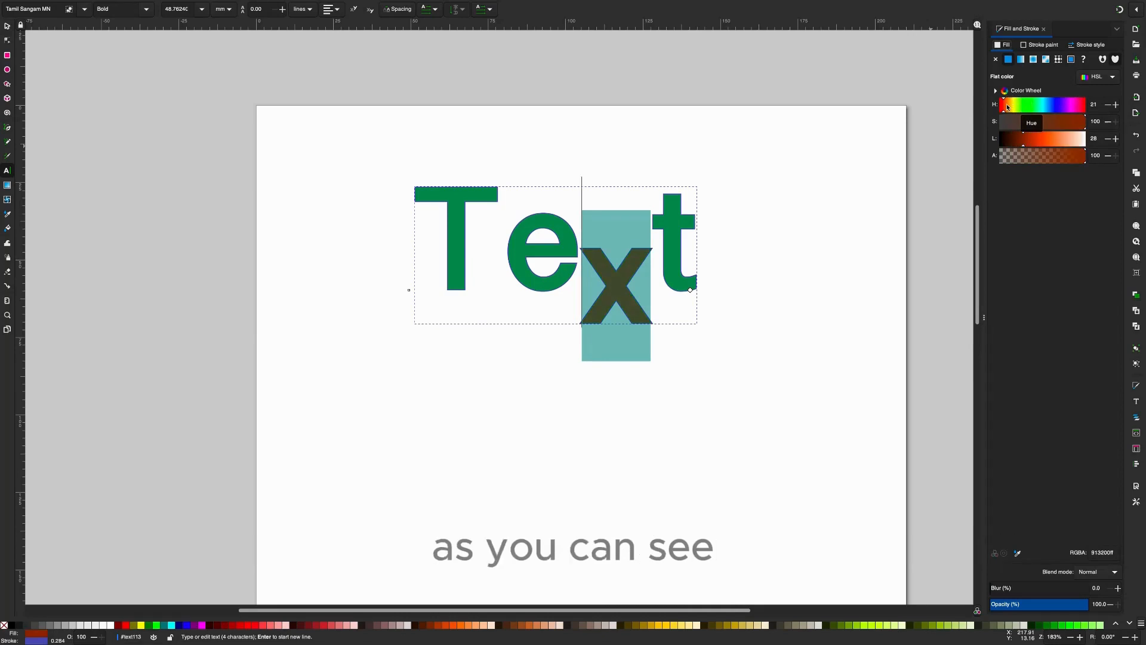
left_click(7, 27)
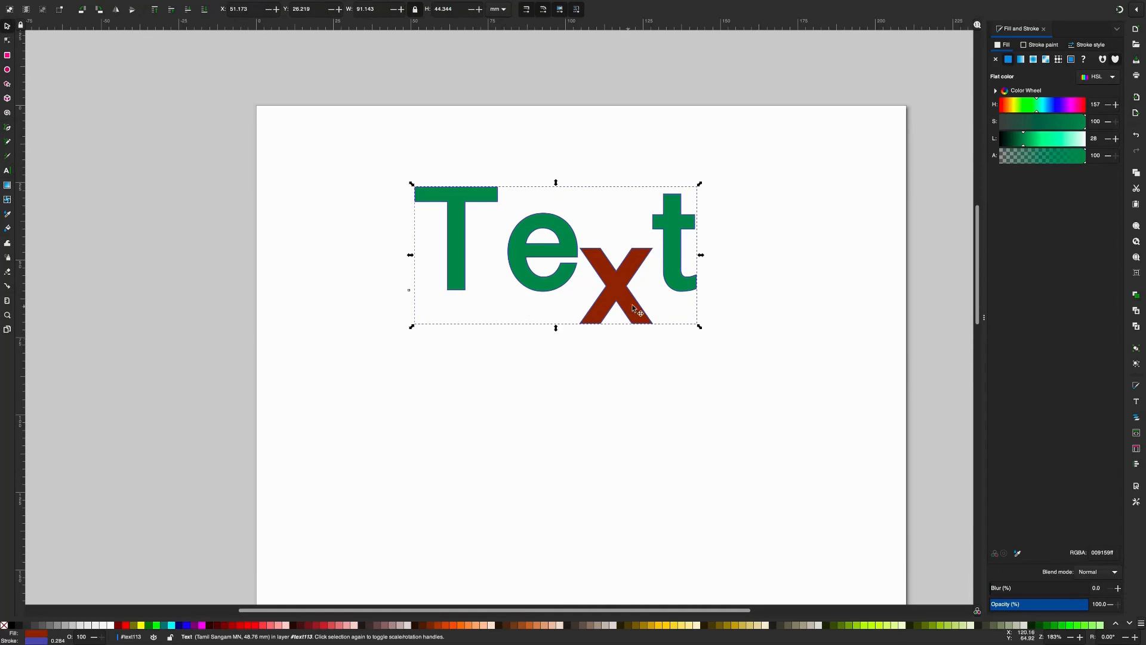
Select the whole text object and flip its letter case with the Change Case extension's fLIP cASE option.
key("t")
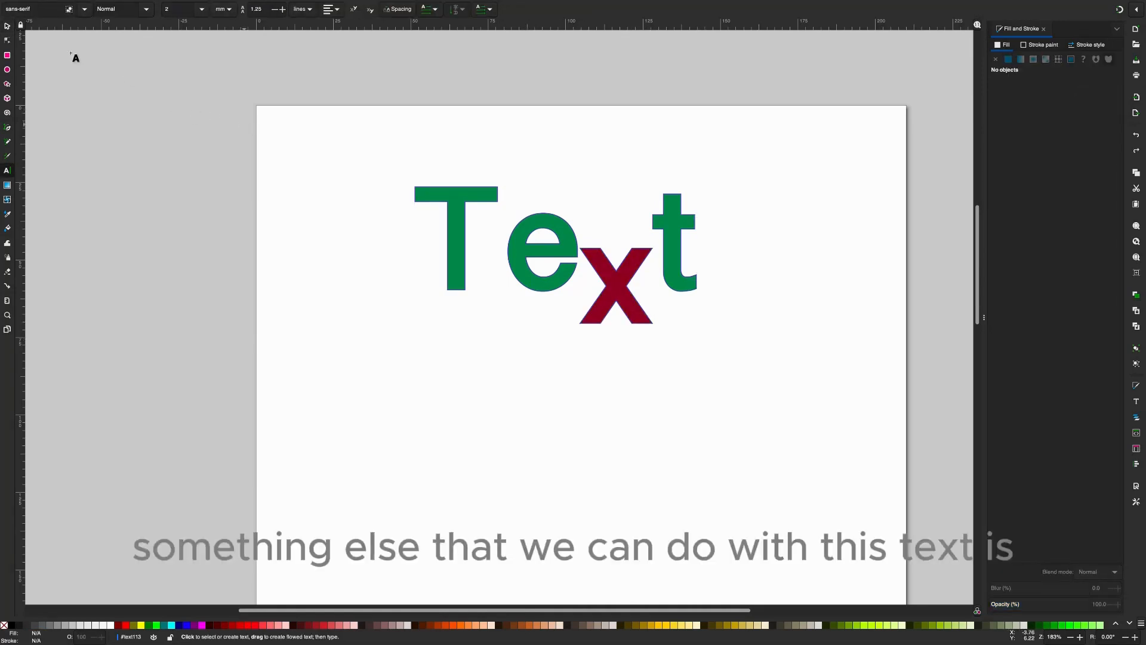
left_click(7, 27)
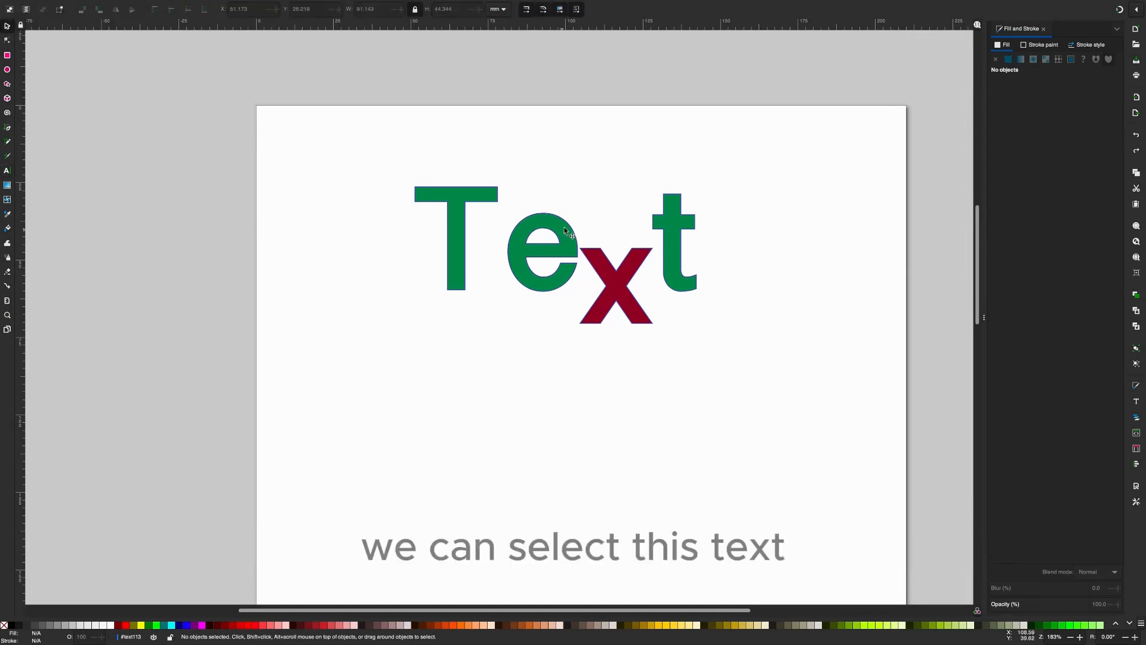
left_click(565, 231)
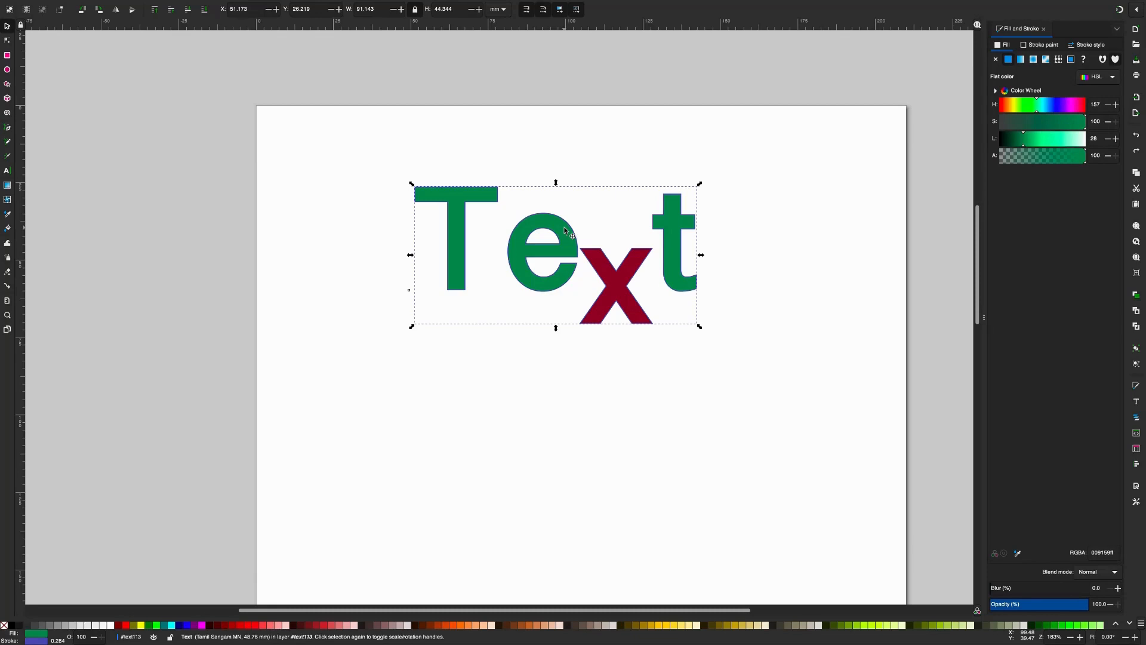
mouse_move(227, 3)
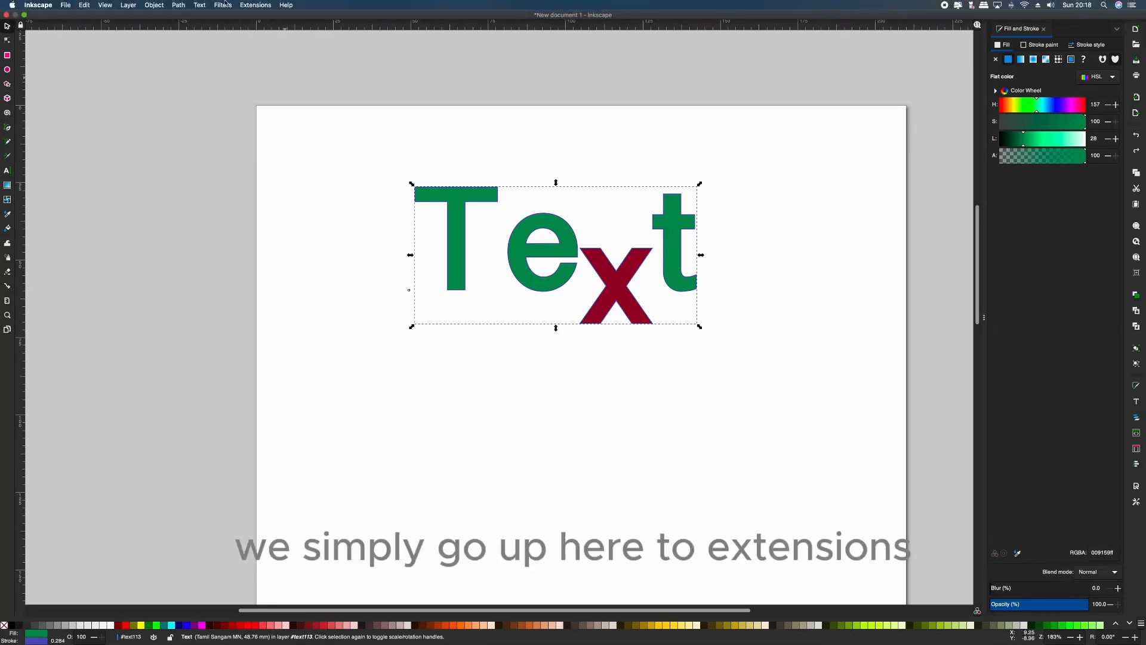
left_click(255, 6)
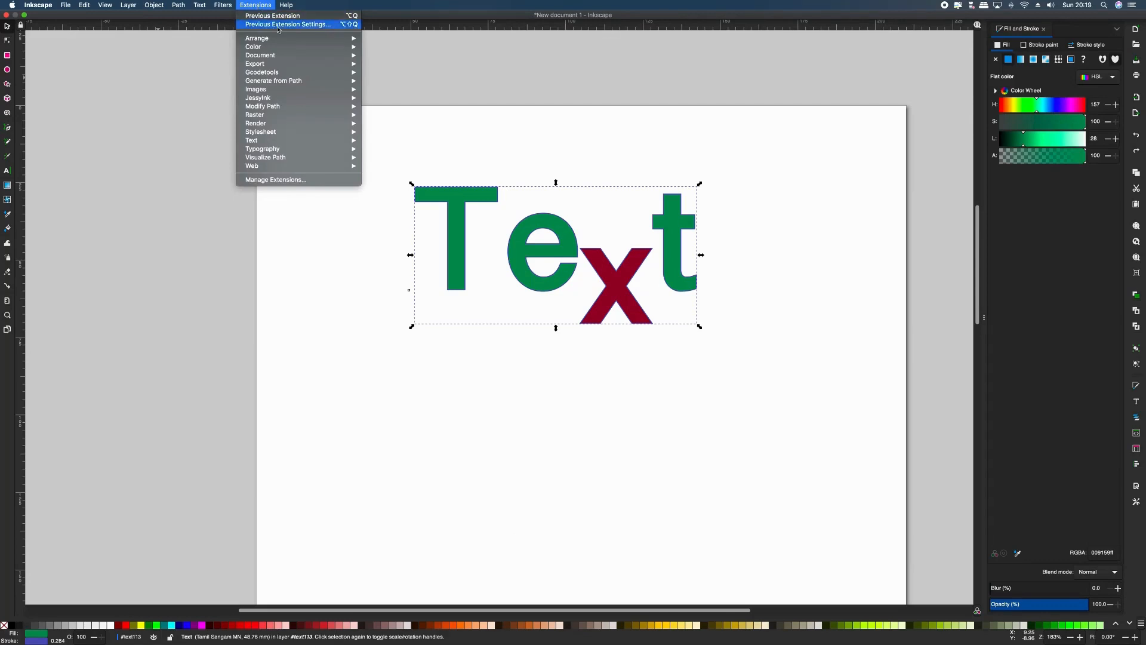
mouse_move(280, 142)
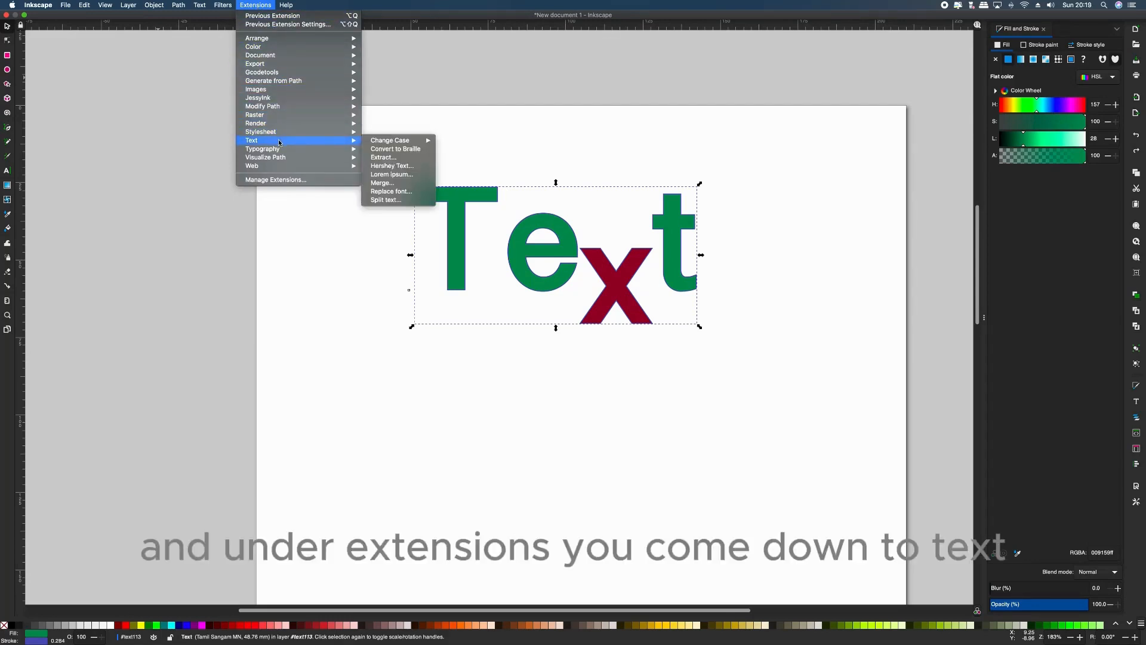
mouse_move(391, 143)
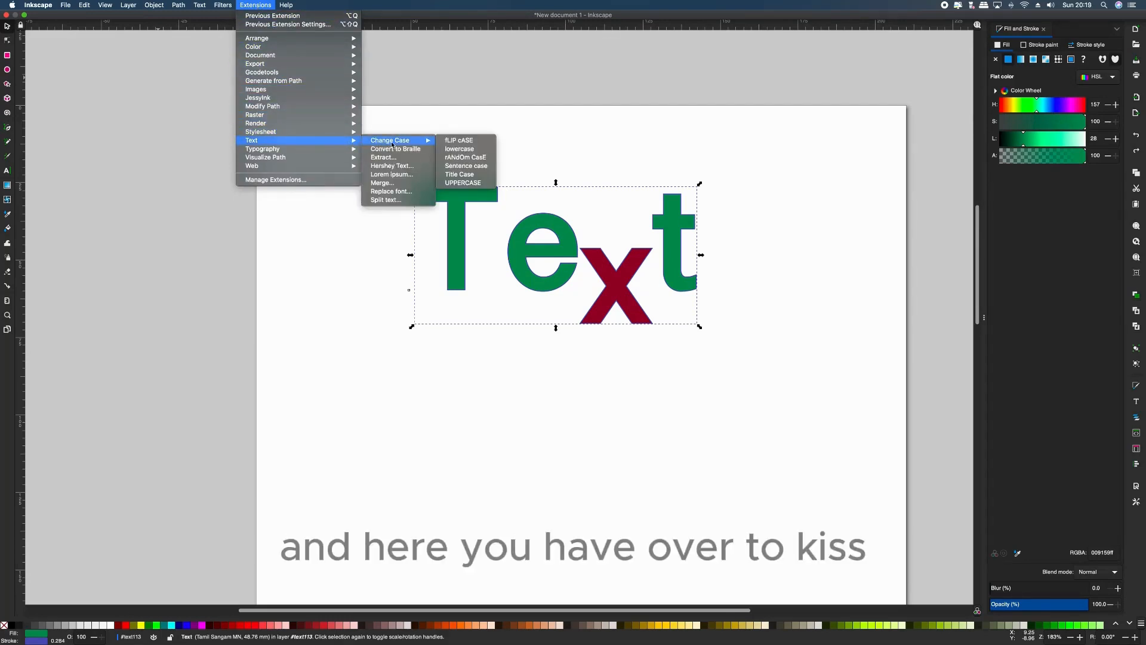
left_click(453, 144)
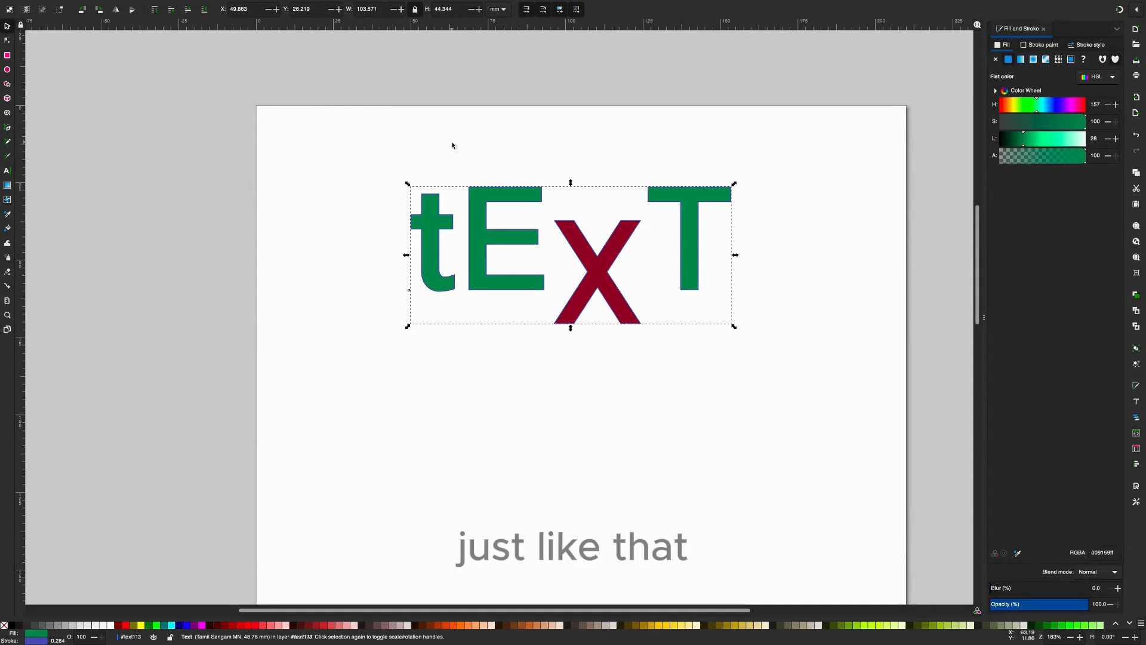
Apply further Change Case options to the selected text, ending with the mixed capitals TeXT.
mouse_move(173, 4)
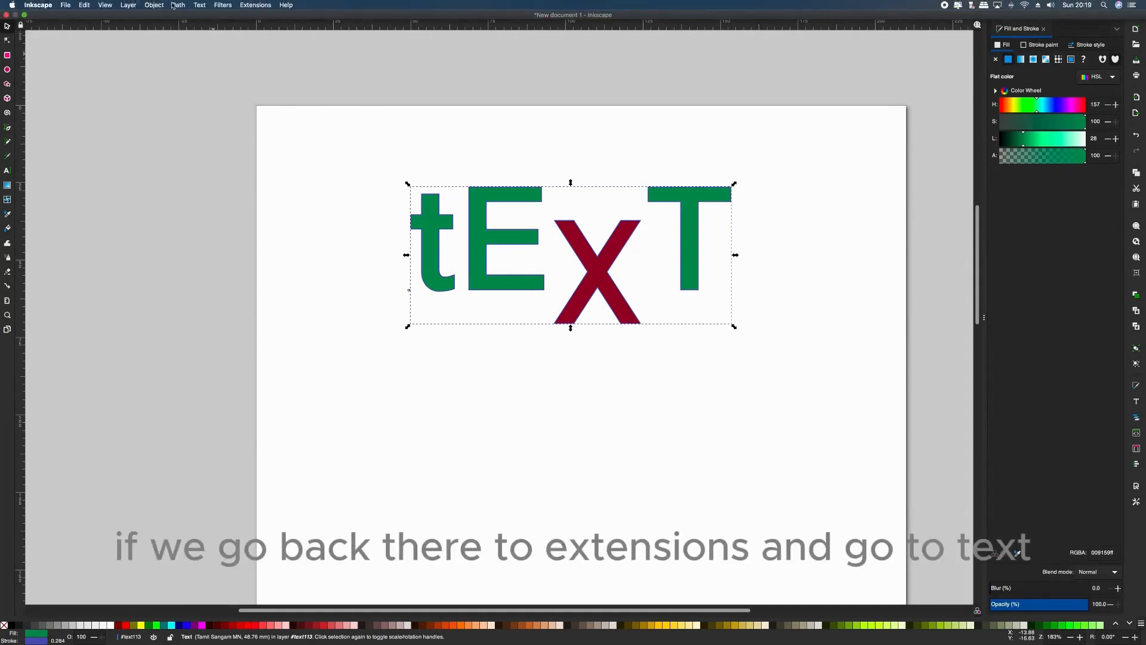
left_click(255, 5)
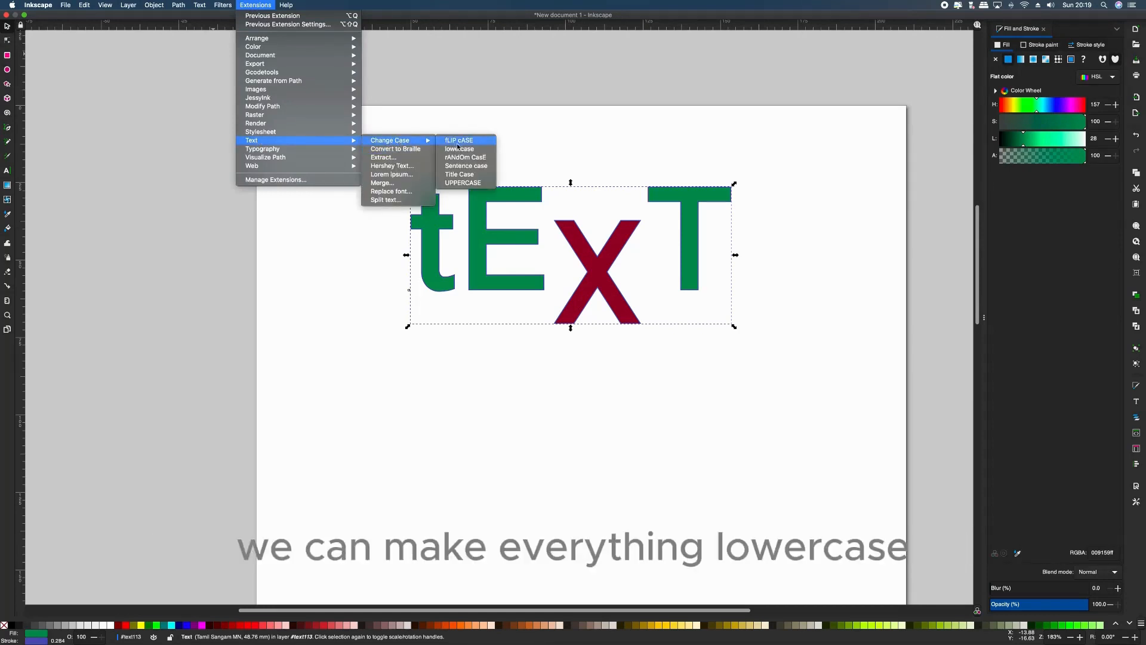
left_click(462, 175)
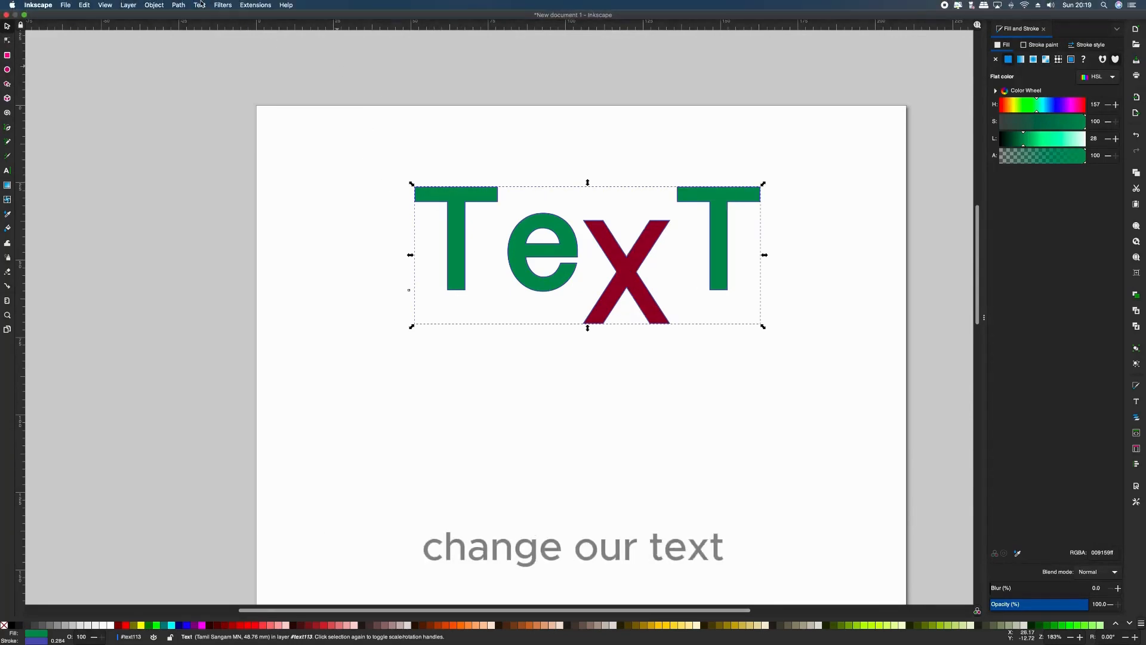
Split the selected text into words with the Split text extension, keeping Preserve original text enabled.
left_click(256, 6)
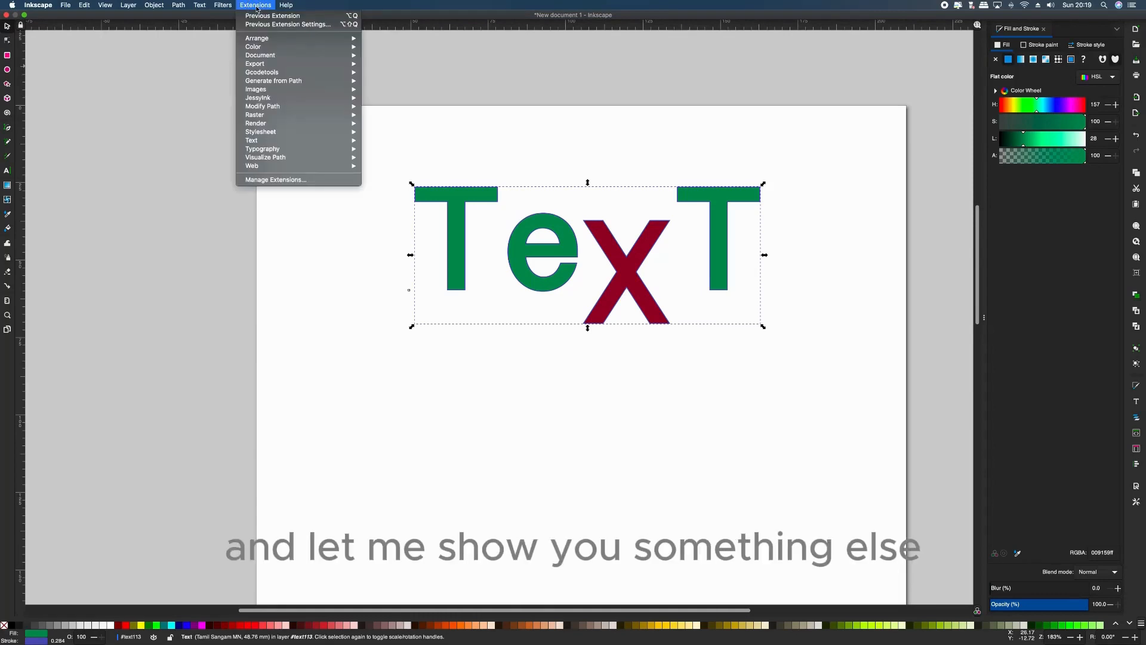
mouse_move(317, 146)
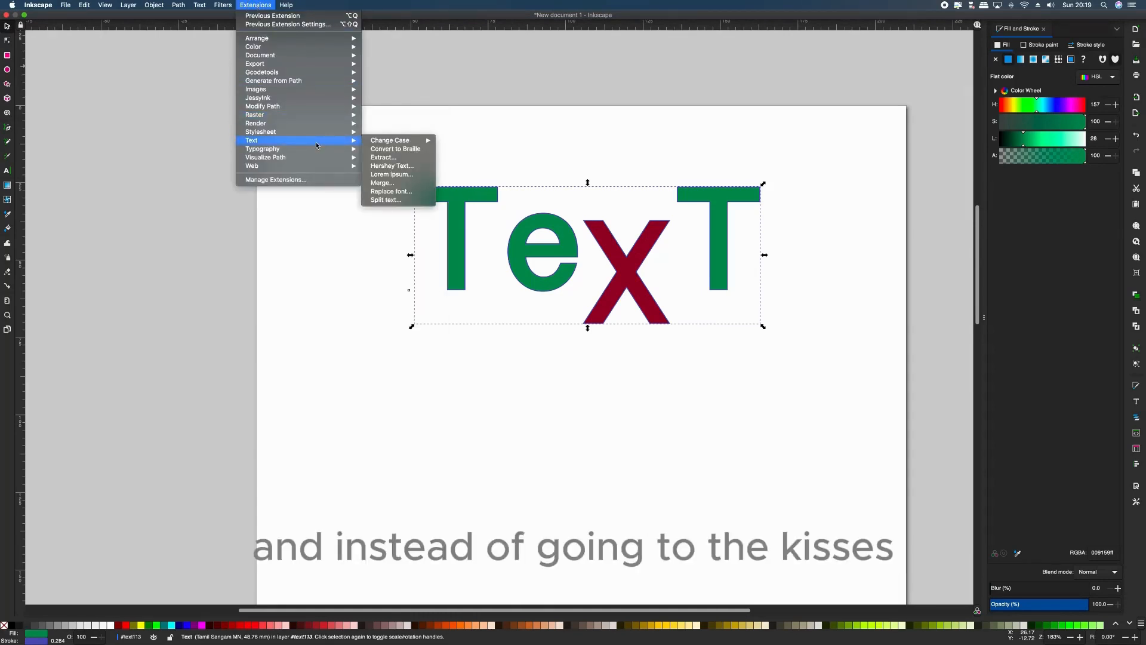
left_click(387, 201)
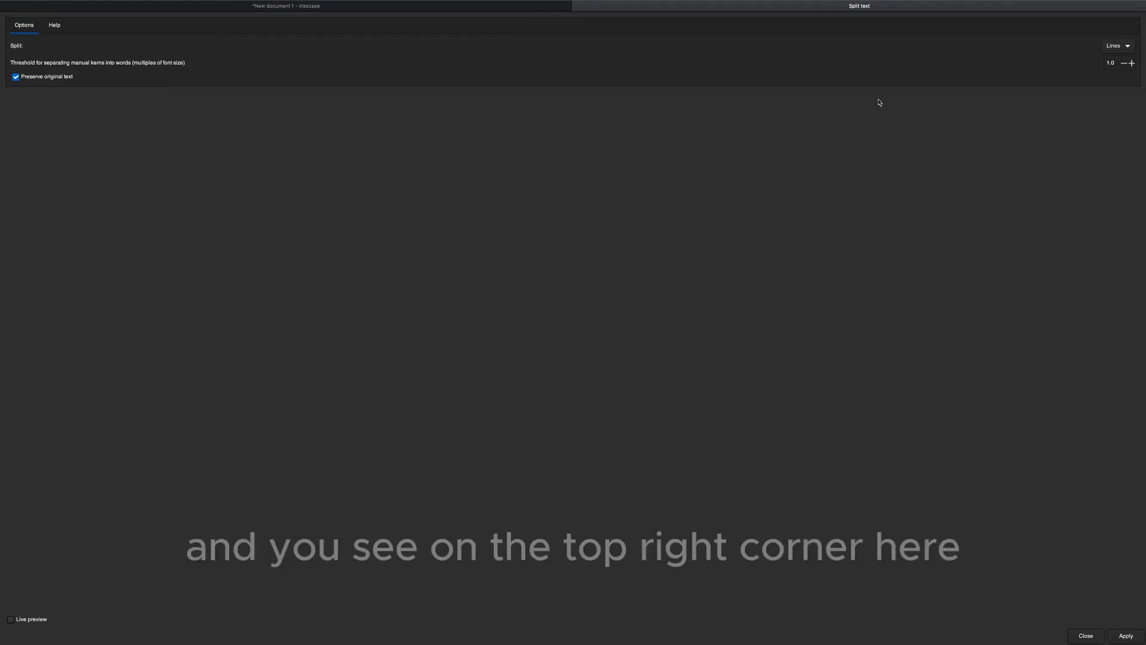
left_click(1129, 47)
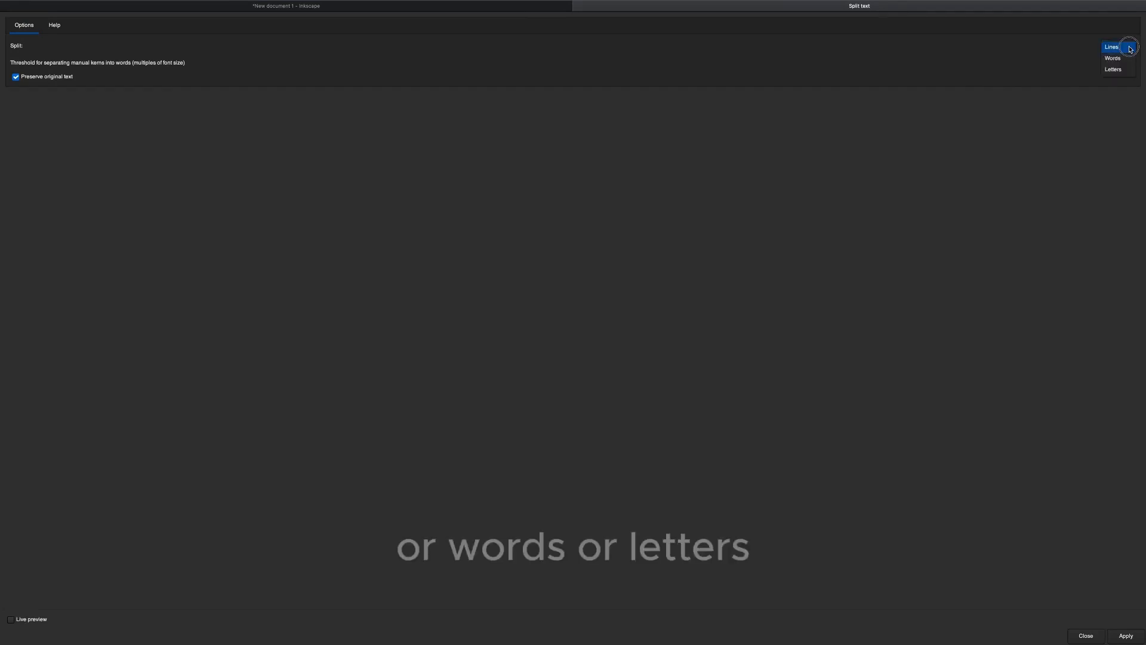
left_click(1129, 47)
left_click(1129, 46)
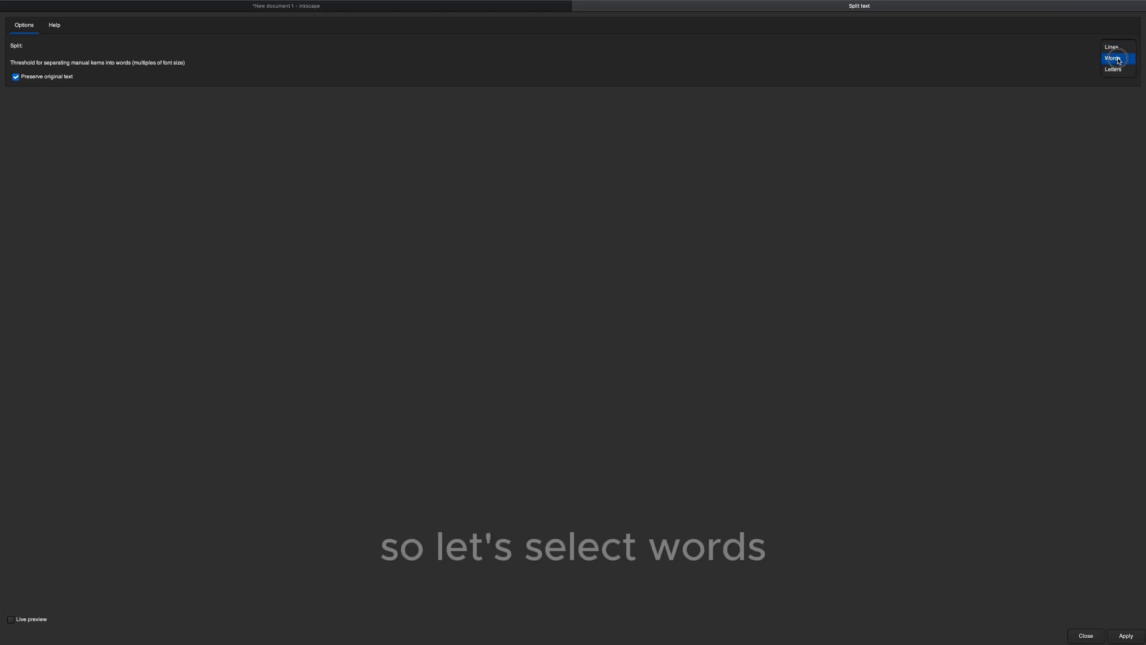
left_click(1119, 60)
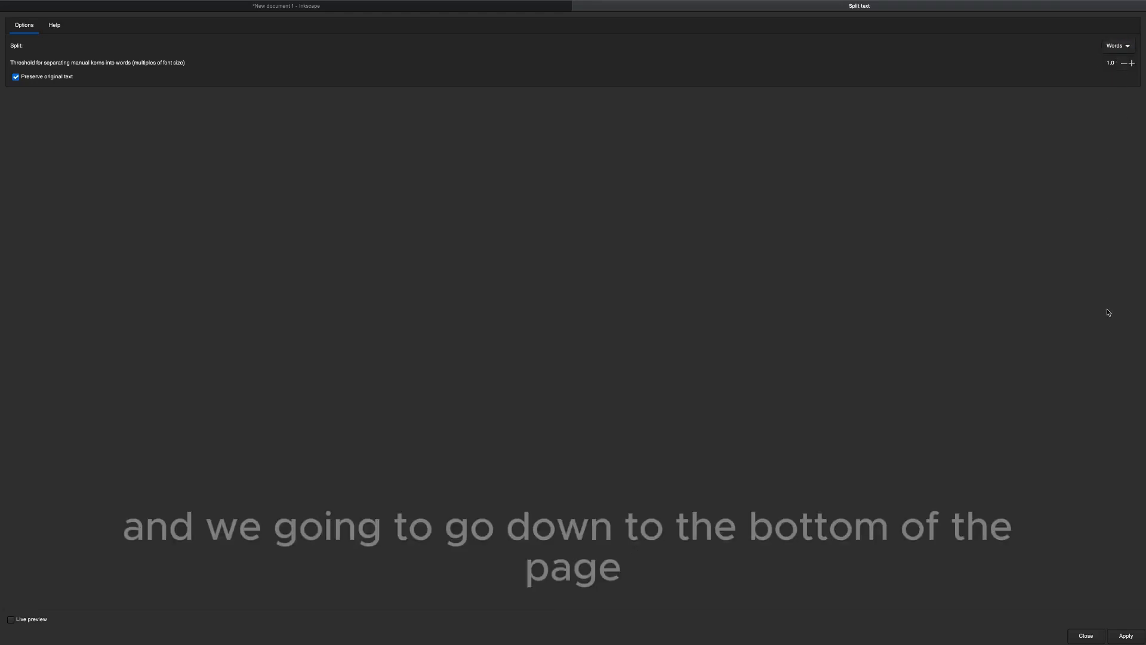
left_click(1126, 636)
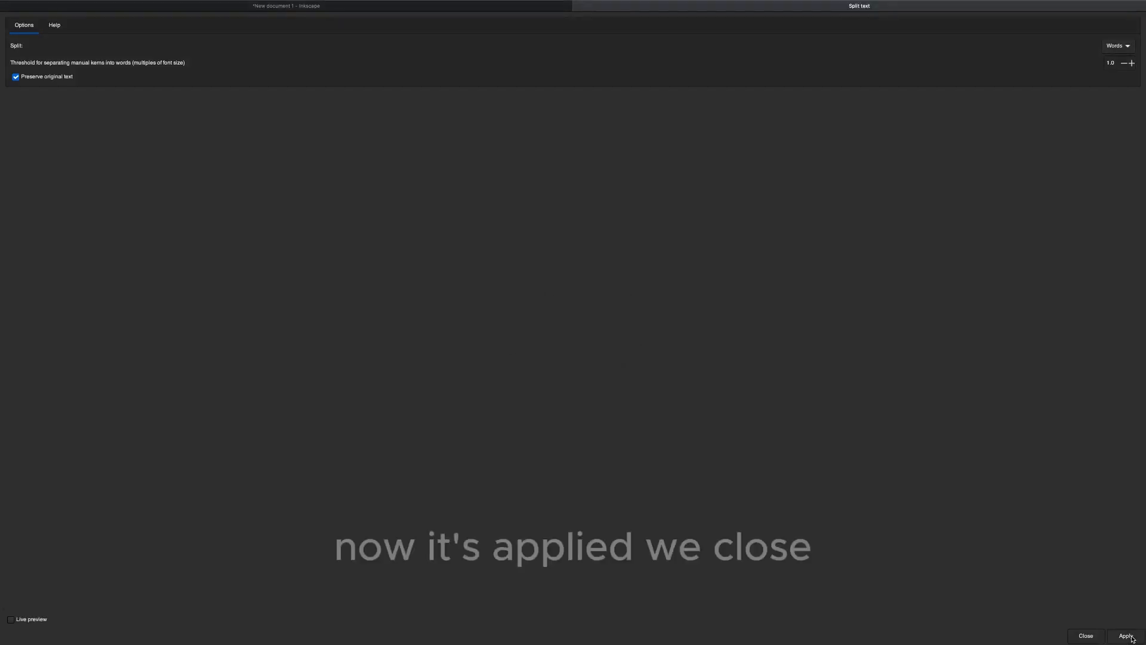
left_click(1100, 638)
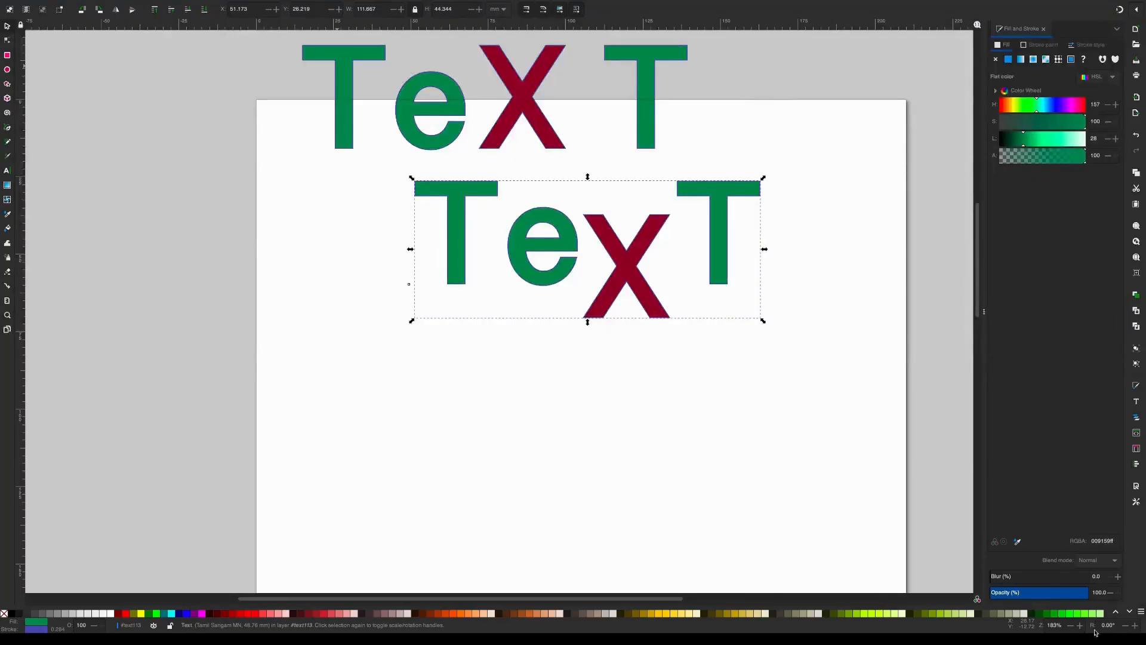
Select the Te, X and T pieces of the split copy one by one to check how the text was divided.
scroll(842, 491, "up", 3)
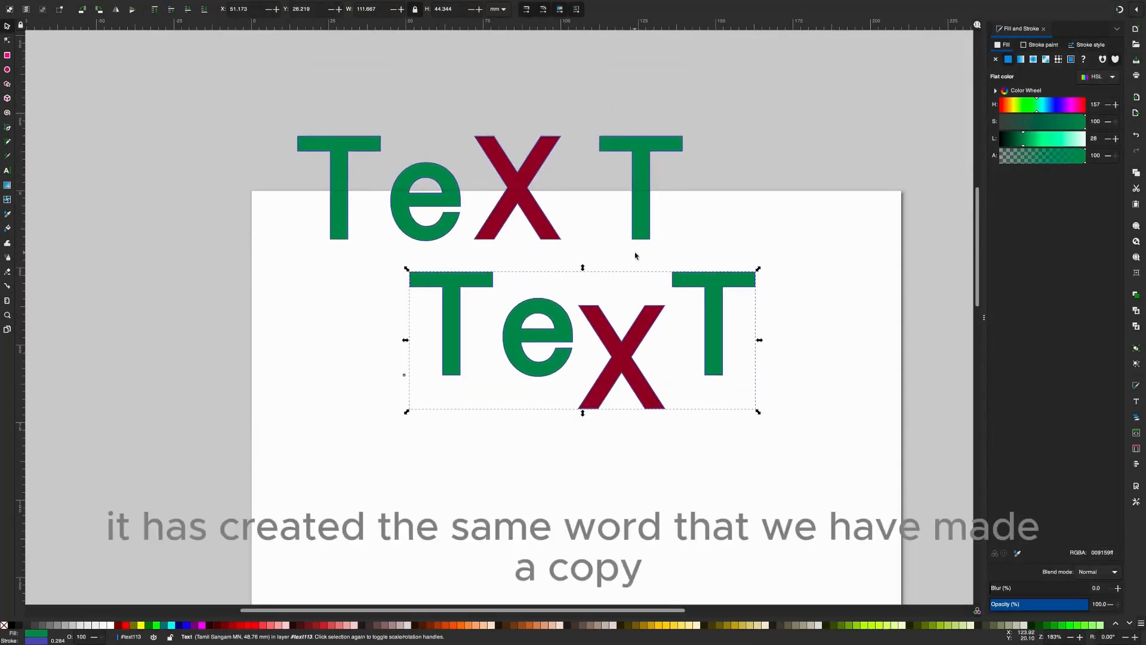
left_click(418, 201)
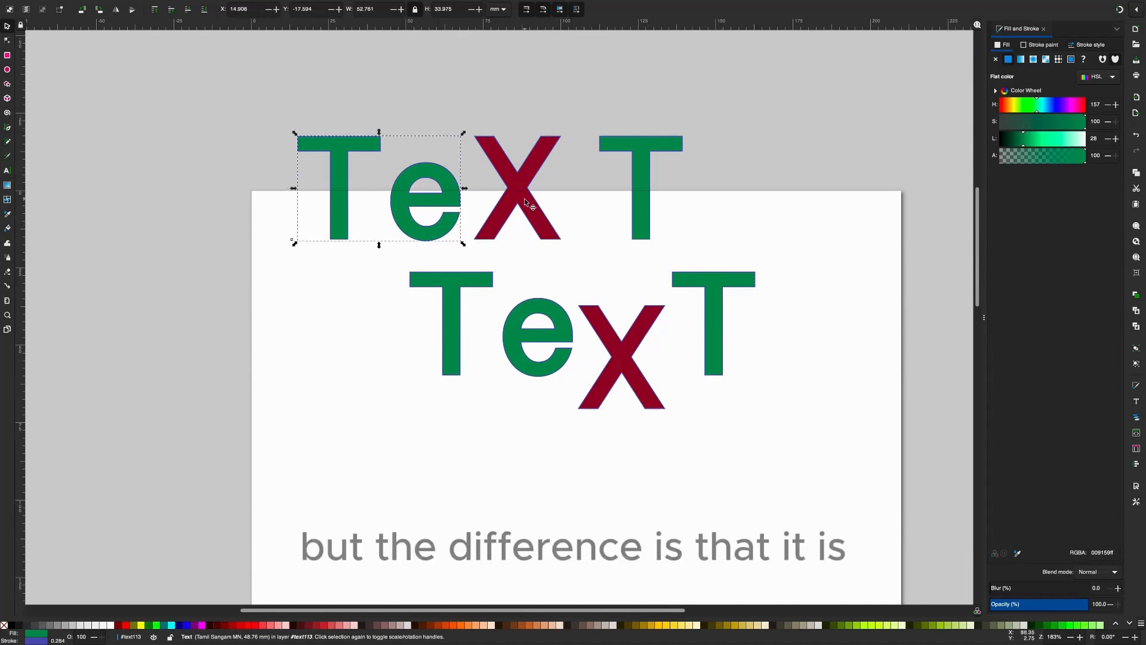
left_click(524, 198)
left_click(643, 185)
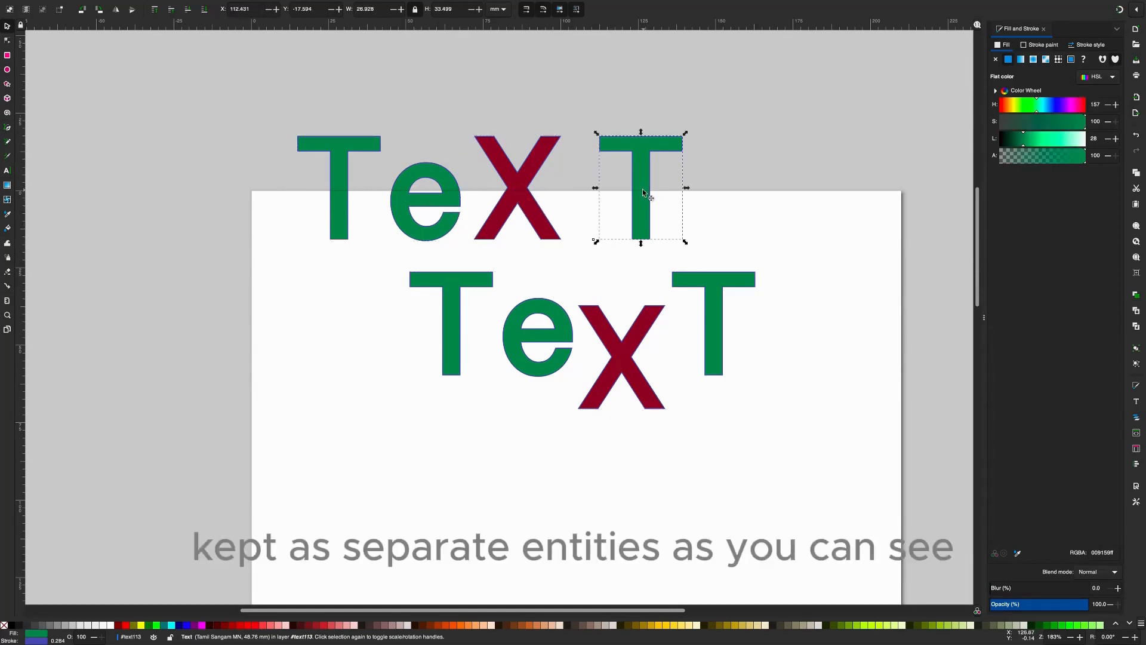
left_click(512, 178)
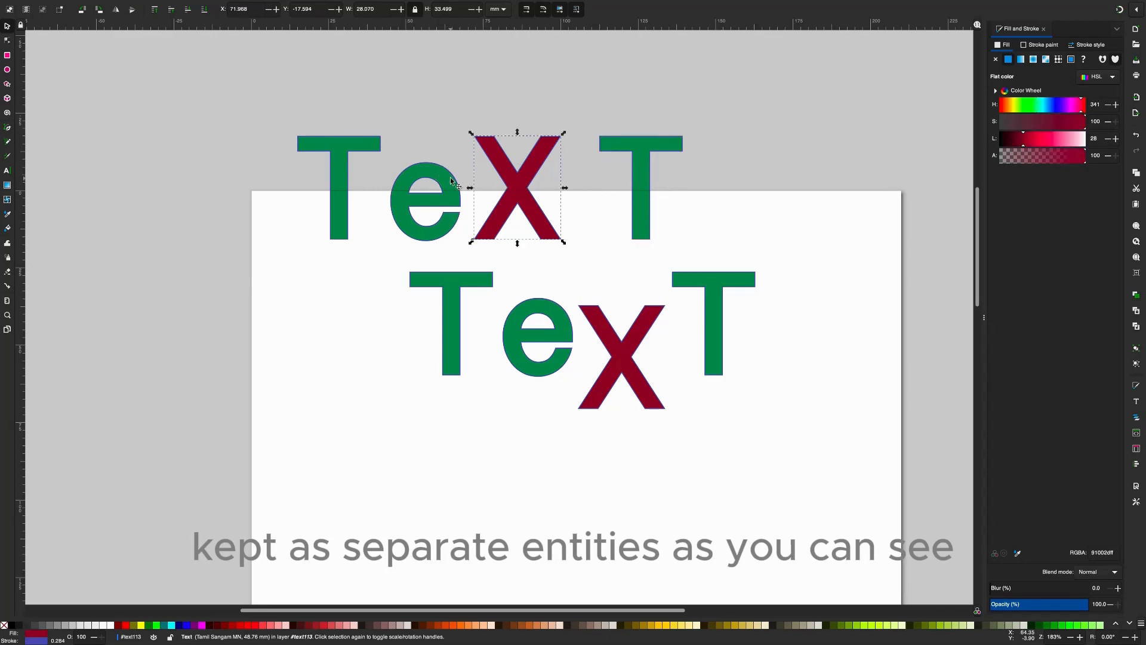
left_click(441, 175)
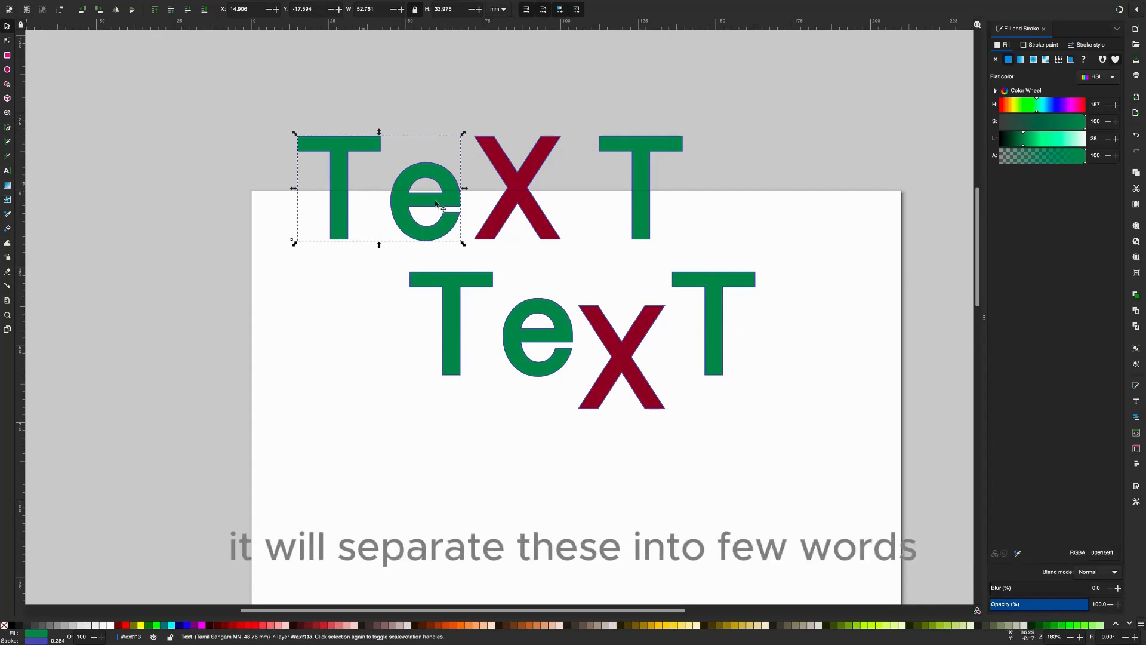
Select the original text and split it into letters with the Split text extension, preserving the original.
left_click(719, 312)
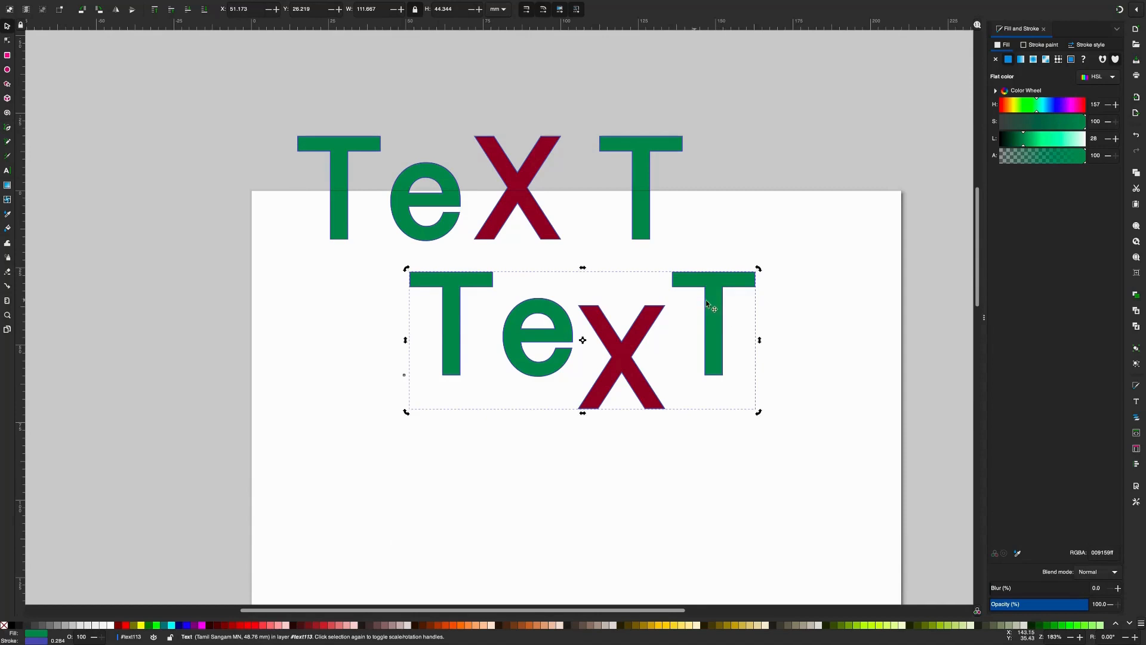
left_click(200, 5)
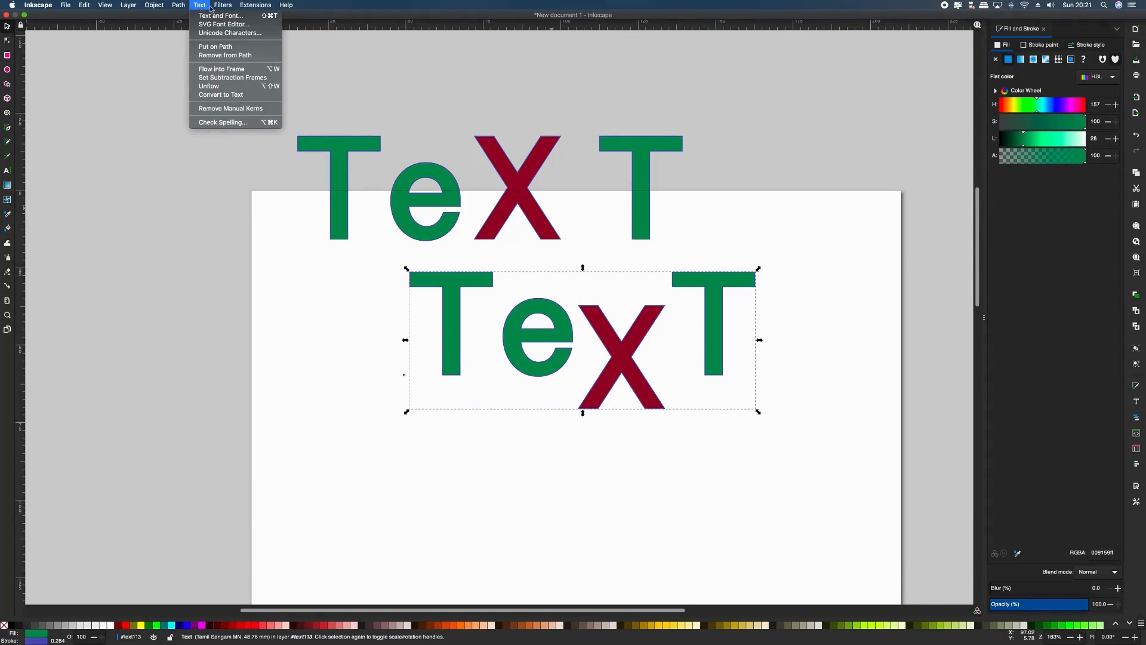
mouse_move(252, 7)
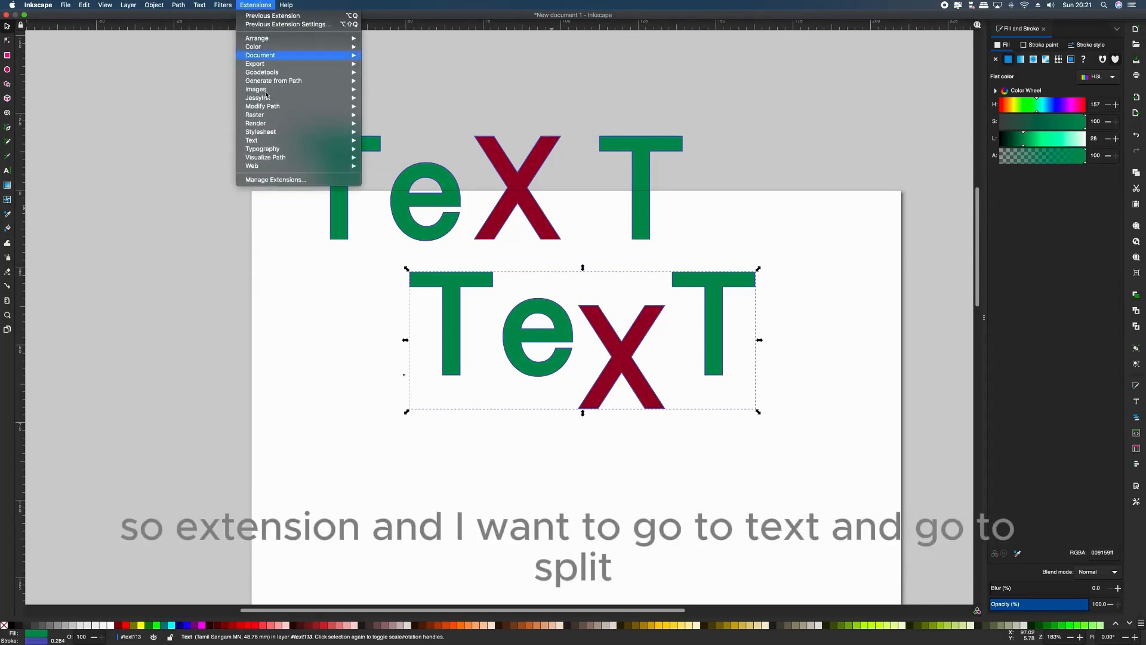
mouse_move(288, 143)
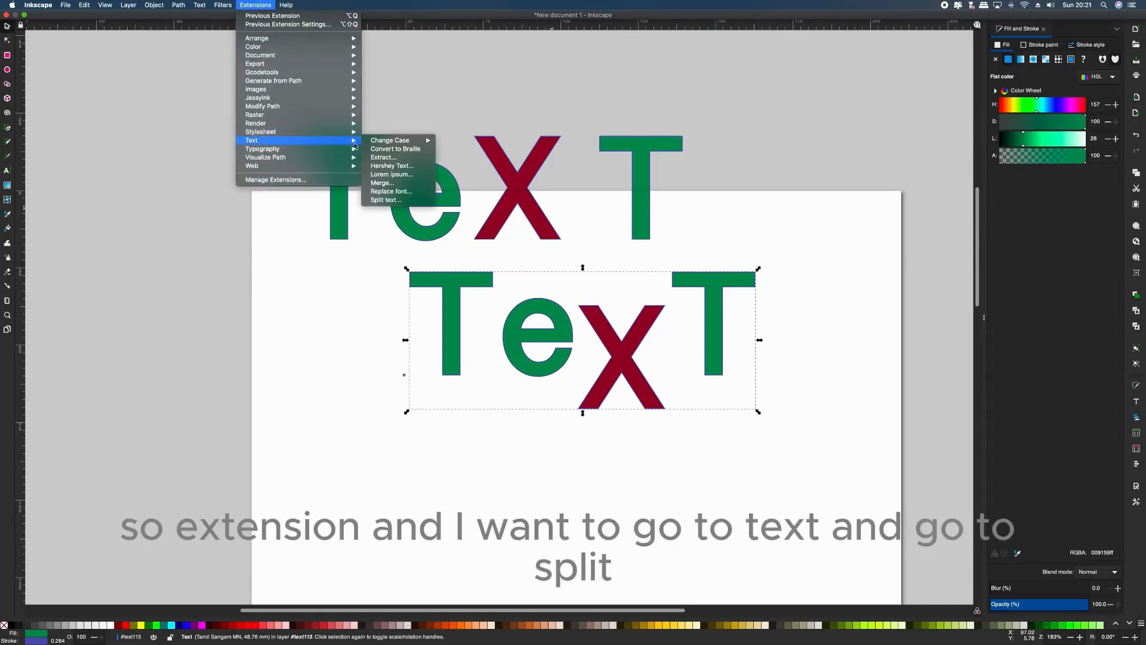
left_click(400, 200)
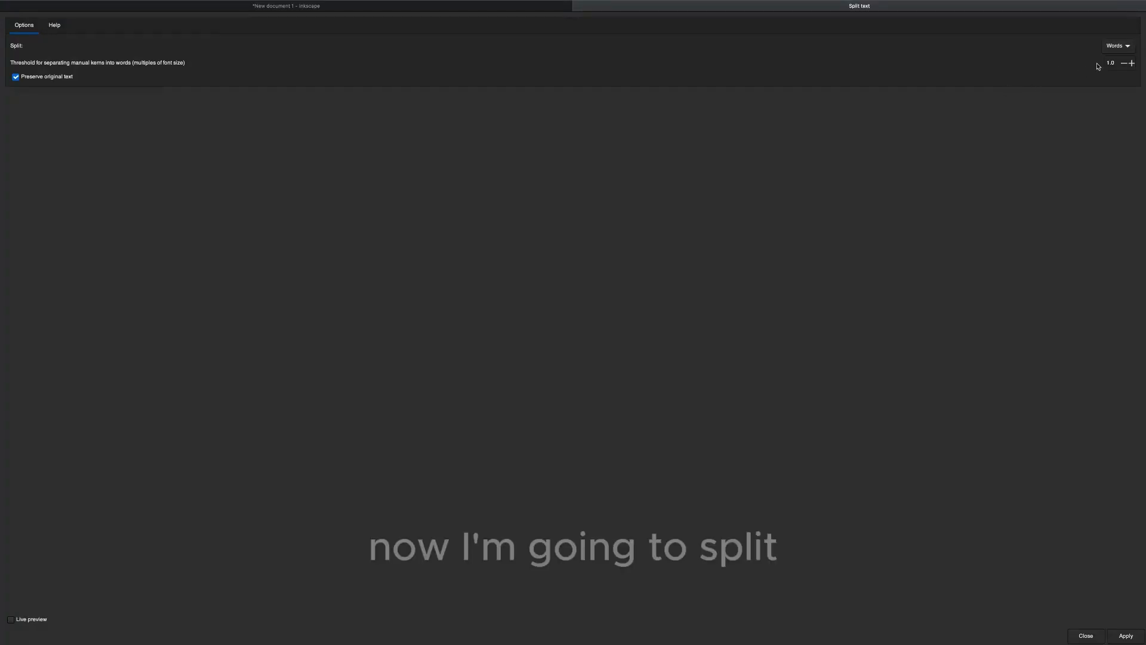
left_click(1127, 46)
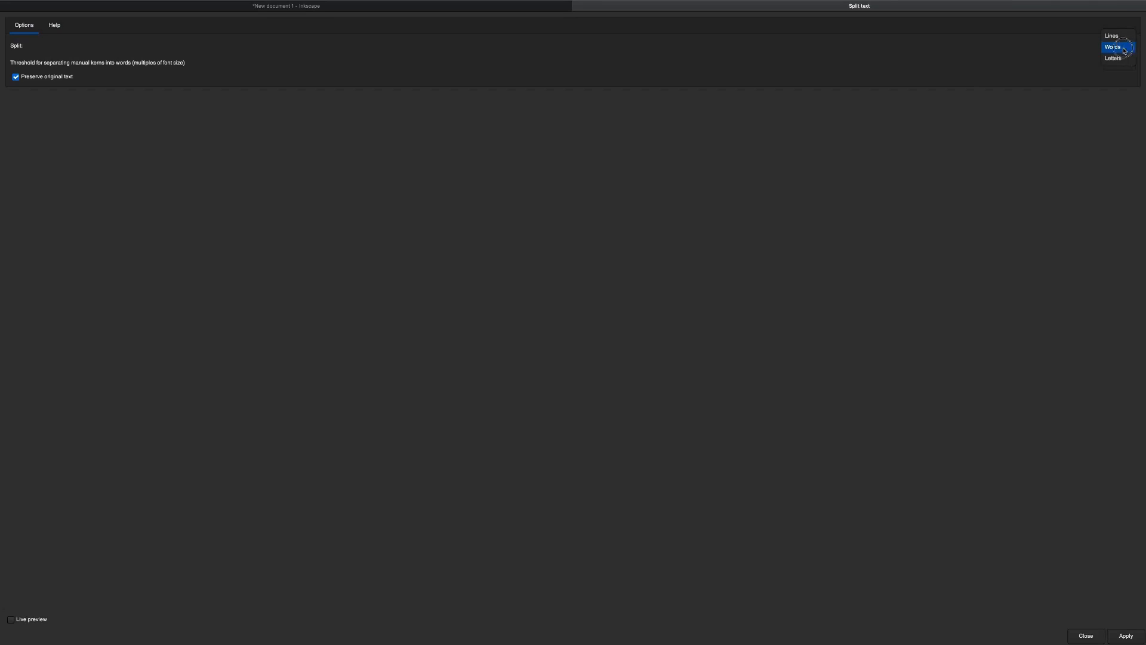
left_click(1115, 58)
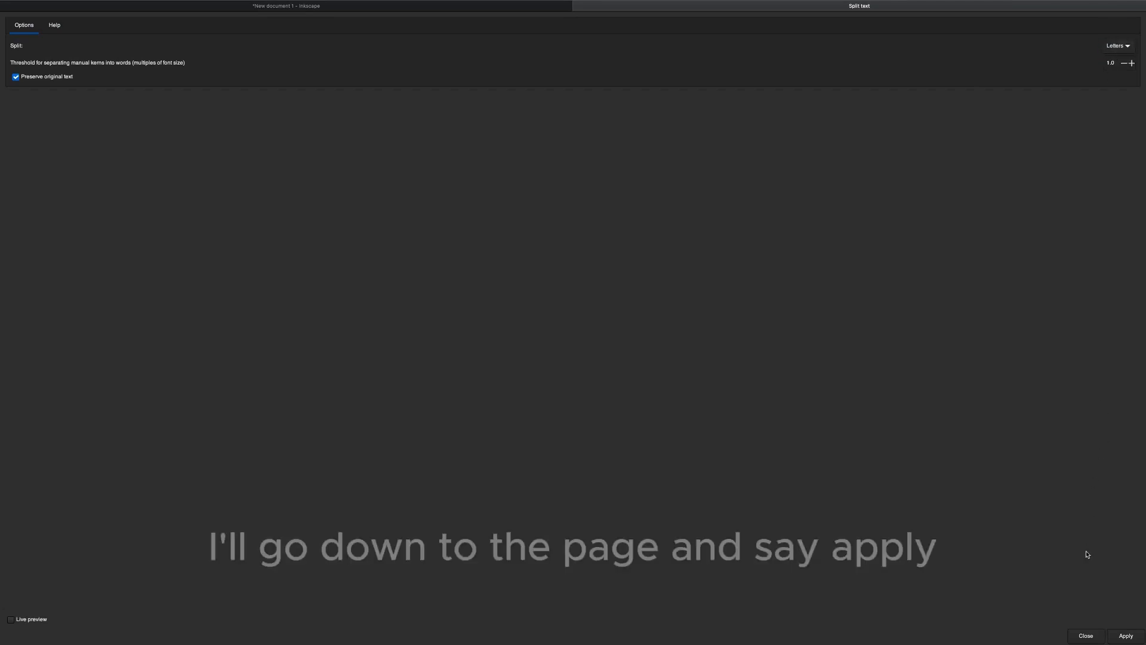
left_click(1125, 636)
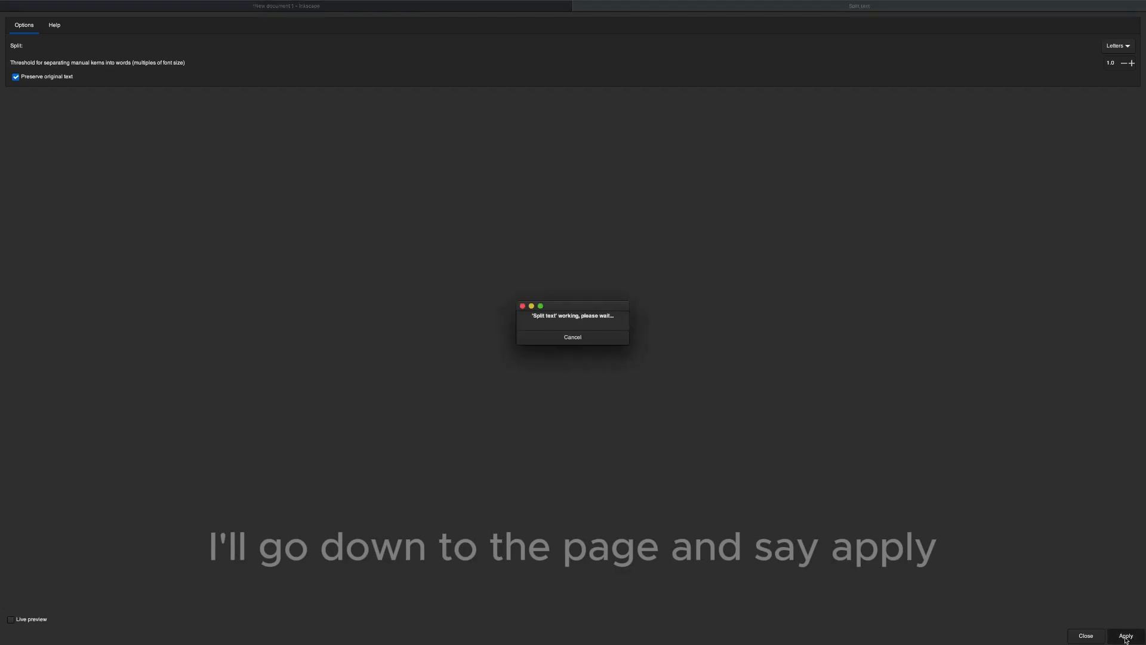
left_click(1086, 636)
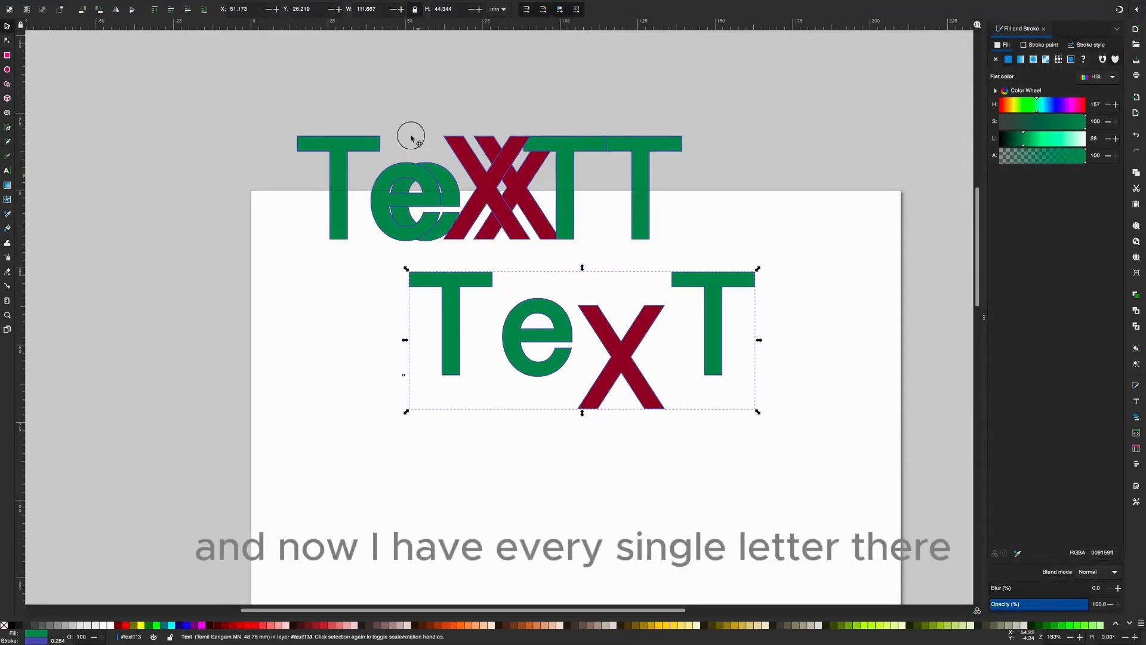
Move the separated letters e, X and the first T upward, away from the overlapping word pieces.
left_click_drag(411, 170, 456, 124)
left_click_drag(342, 166, 324, 140)
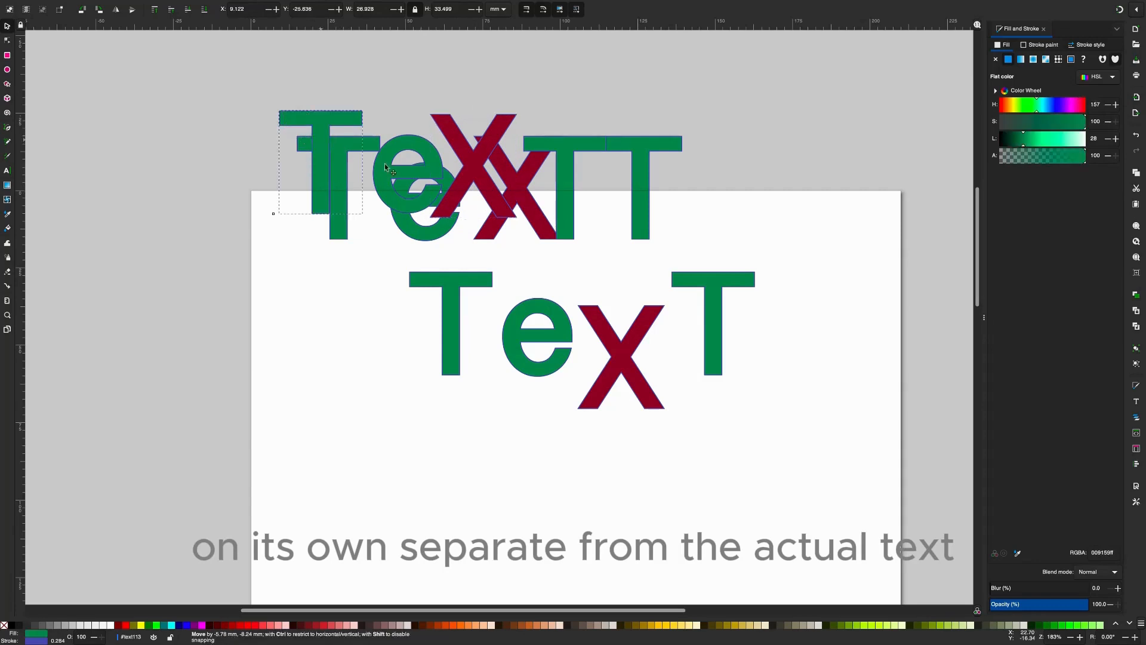
left_click_drag(384, 165, 362, 149)
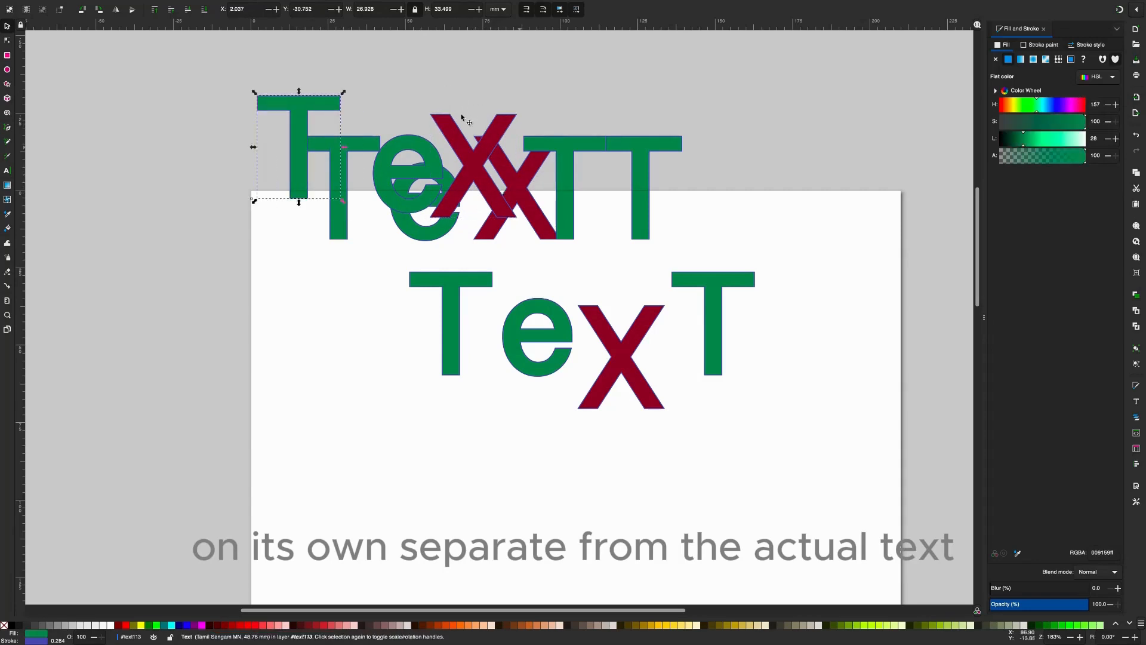
left_click(573, 140)
left_click_drag(582, 143, 506, 71)
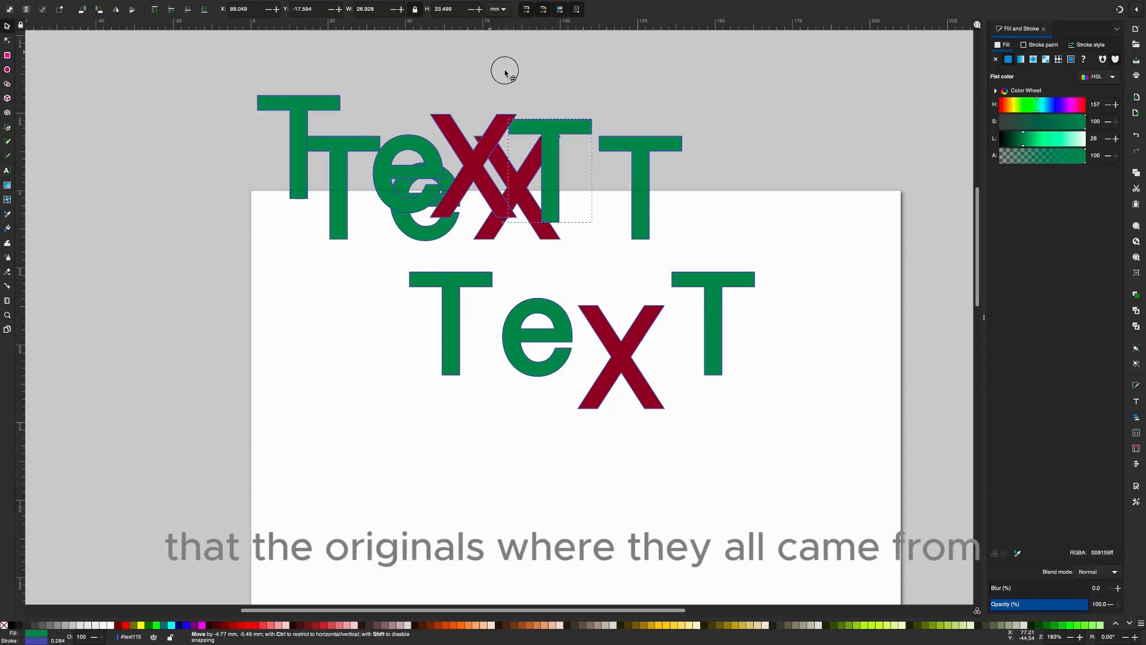
key("Escape")
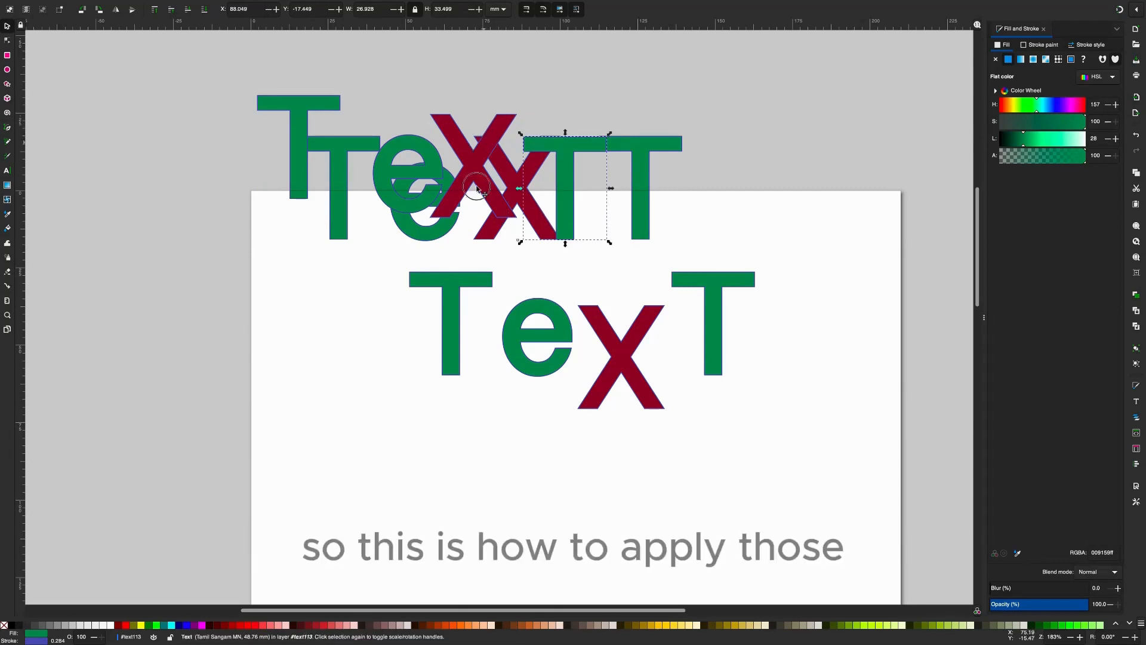
Move the X, the Te piece, and the separate T, e and T letters into a row below the original text.
left_click_drag(478, 190, 430, 462)
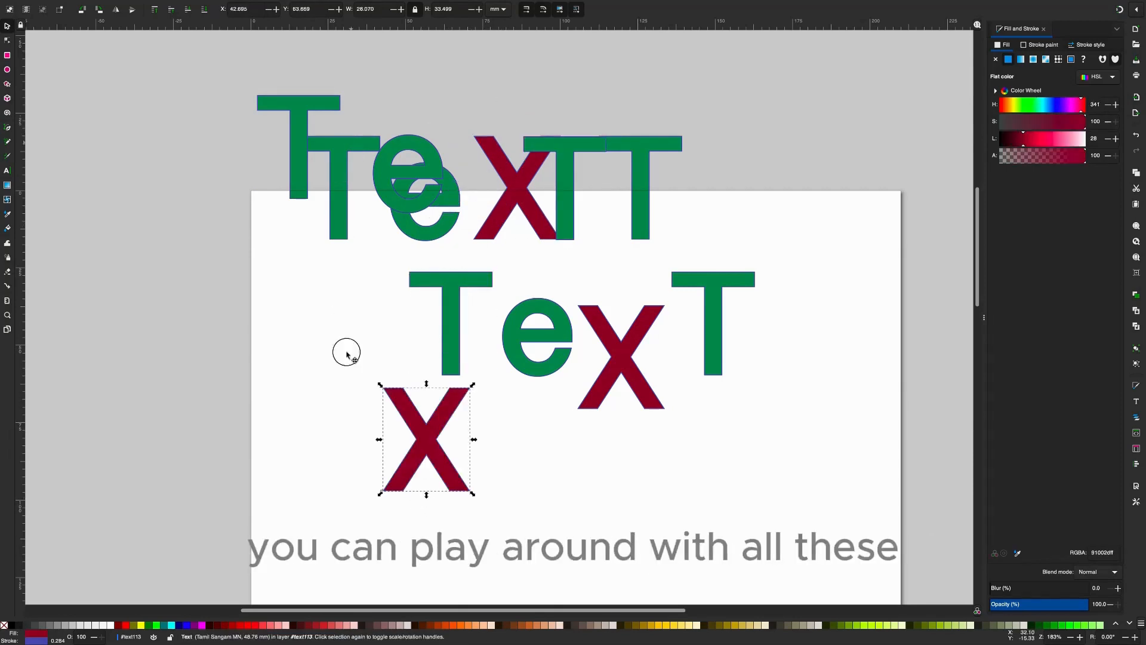
left_click_drag(350, 144, 346, 424)
left_click_drag(302, 159, 517, 491)
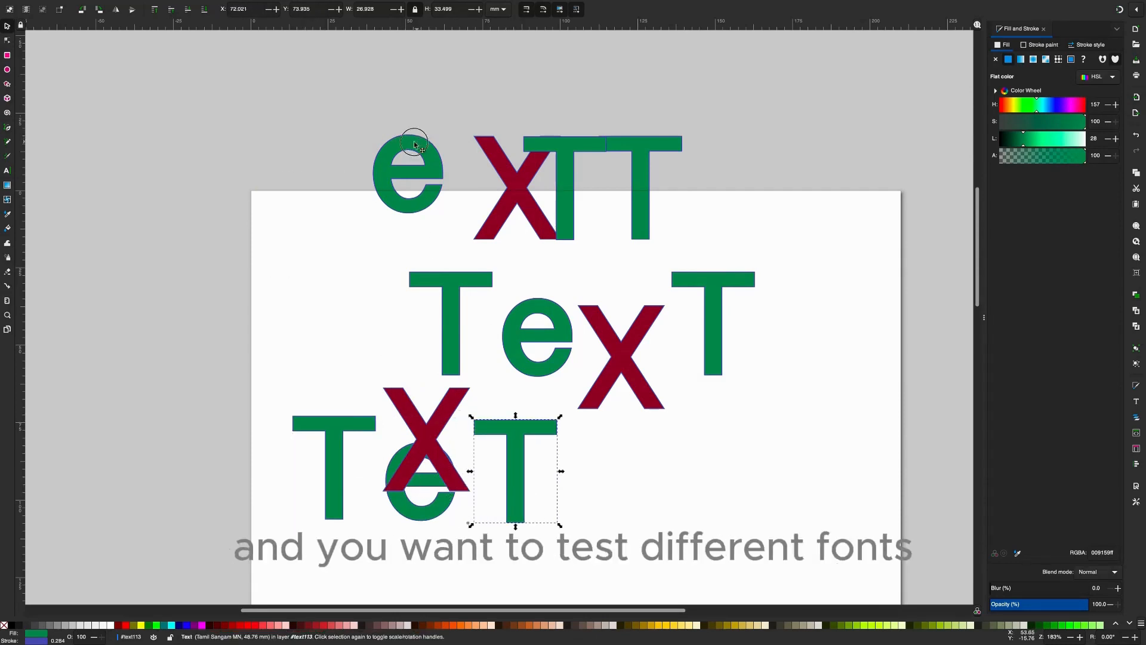
left_click_drag(414, 145, 642, 482)
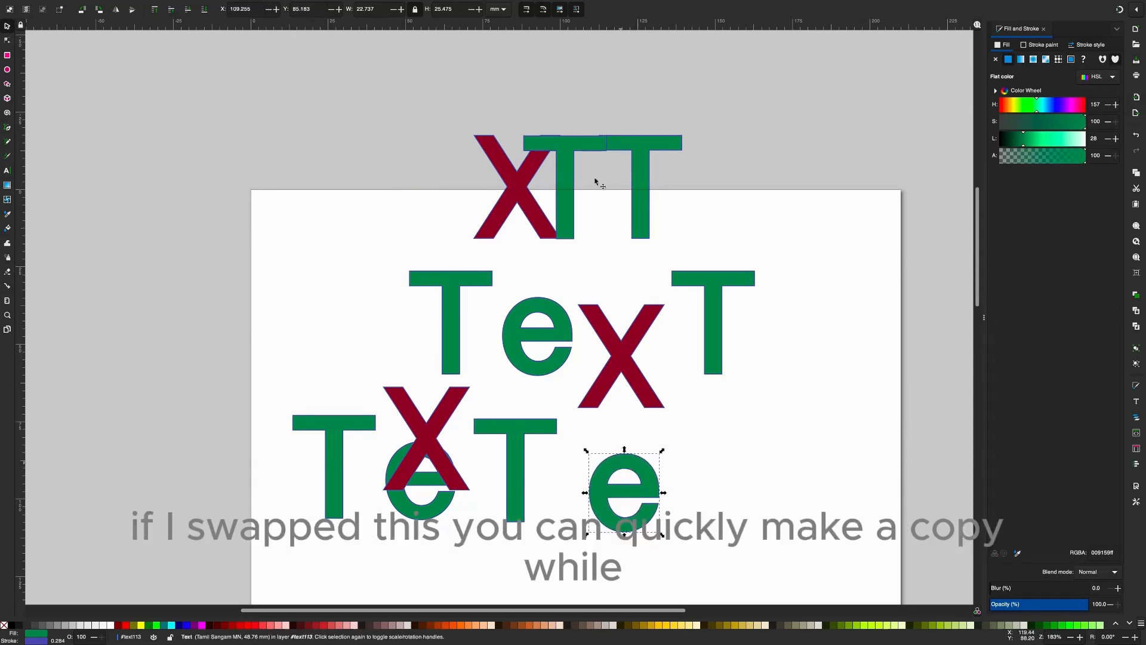
left_click_drag(631, 144, 803, 518)
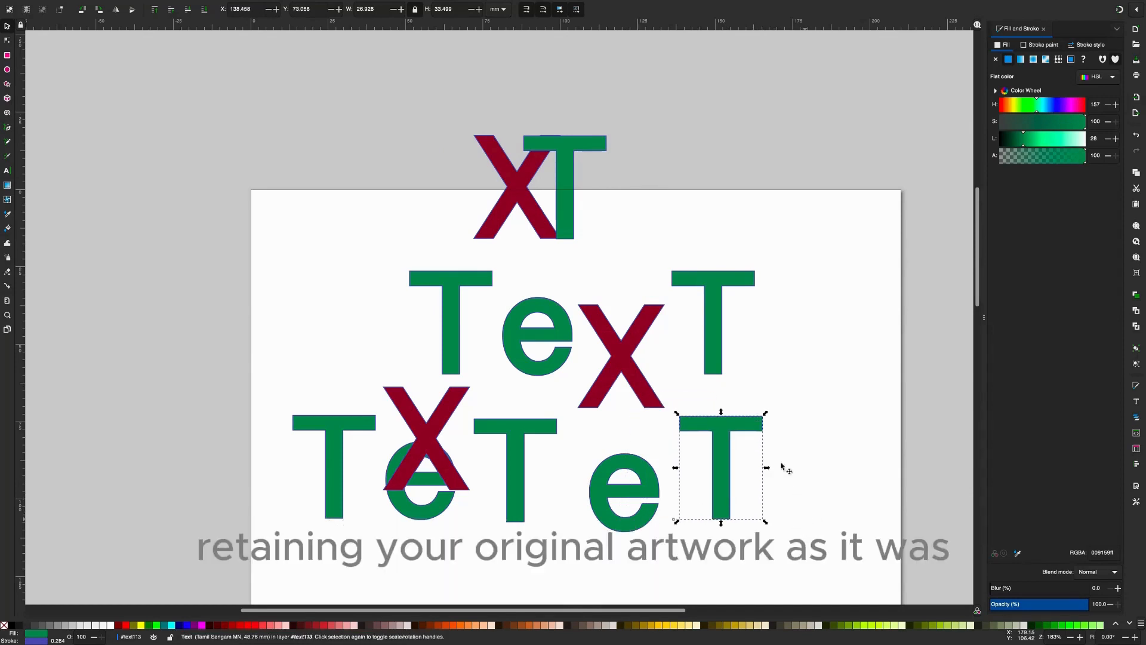
Create a new text object reading Hello in the empty area below the row of split letters.
scroll(590, 214, "down", 5)
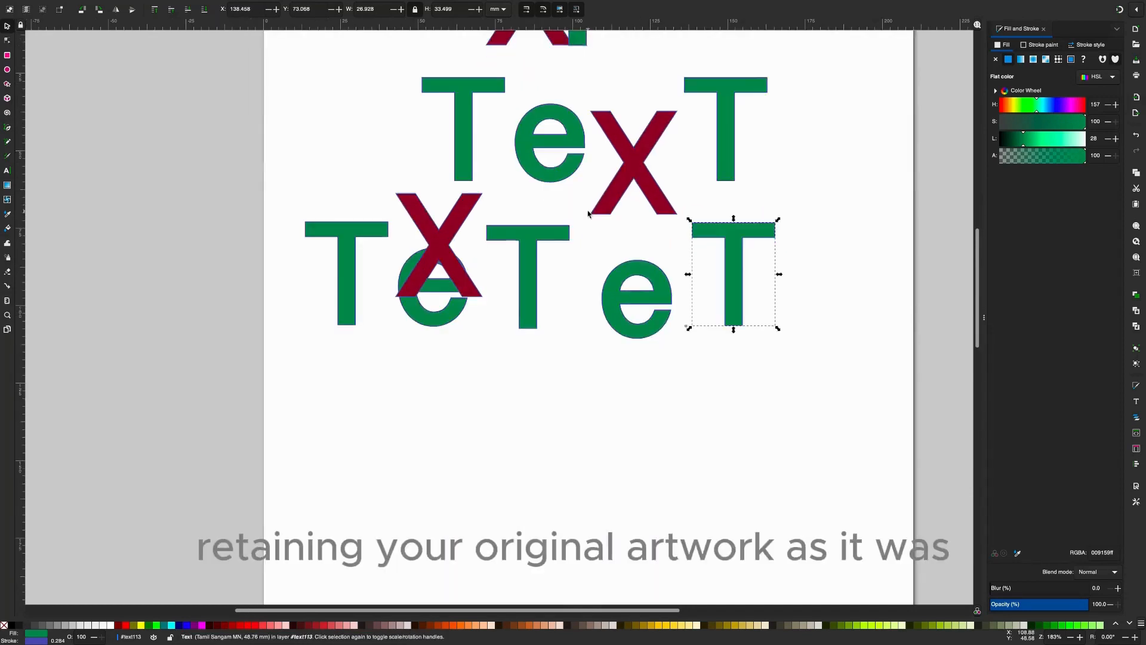
scroll(589, 214, "up", 1)
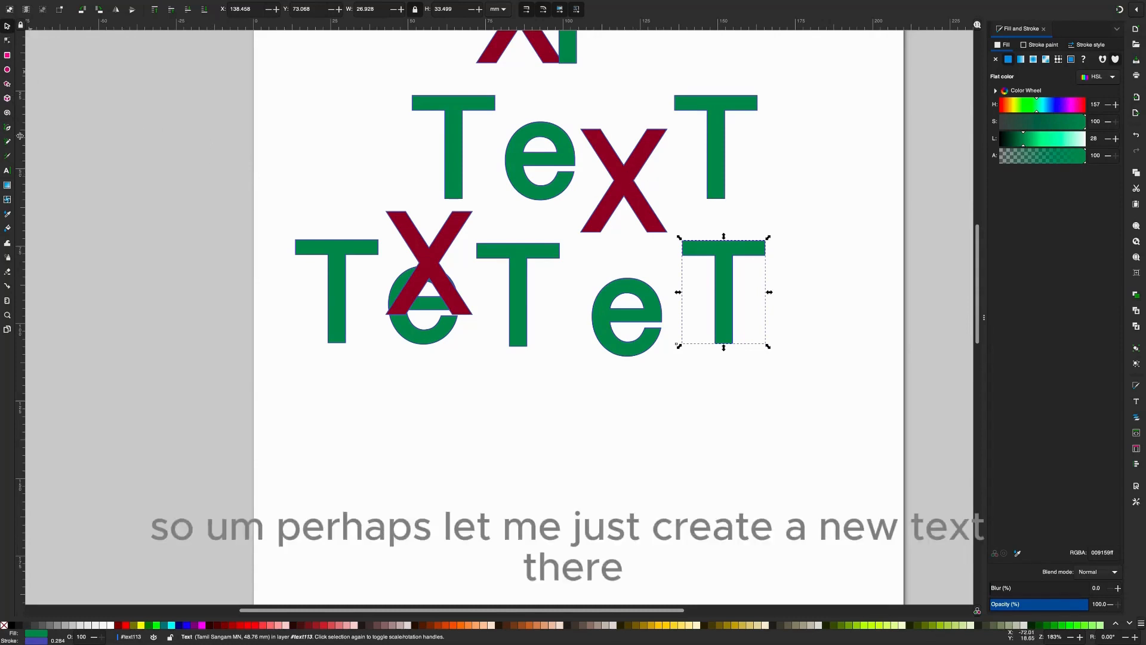
left_click(7, 172)
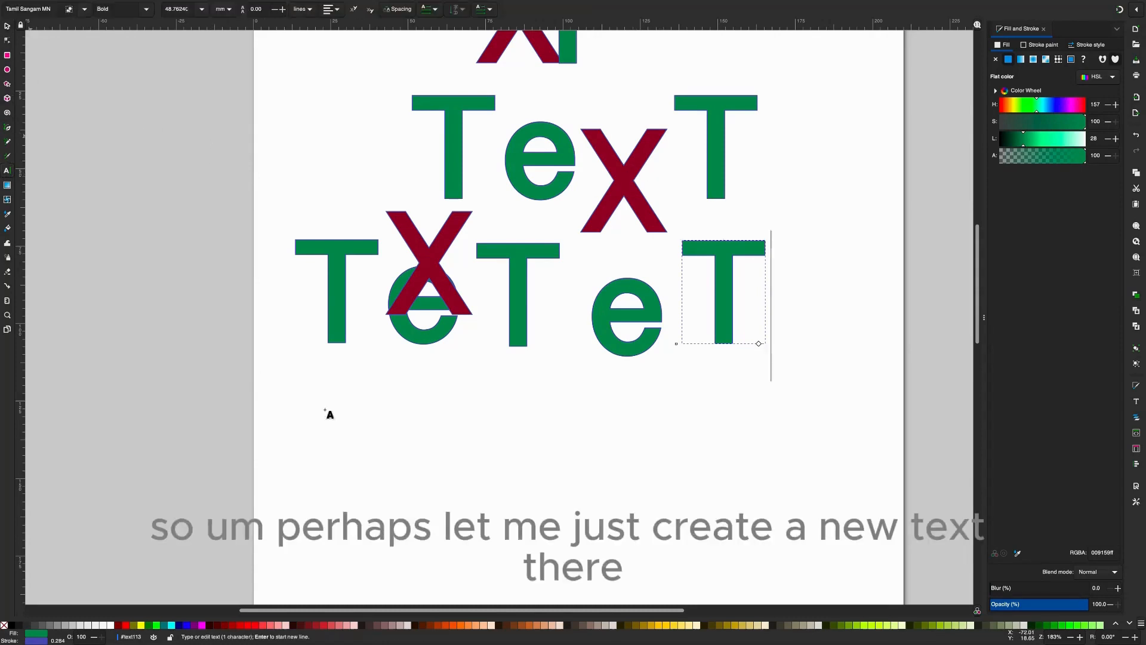
scroll(422, 399, "down", 5)
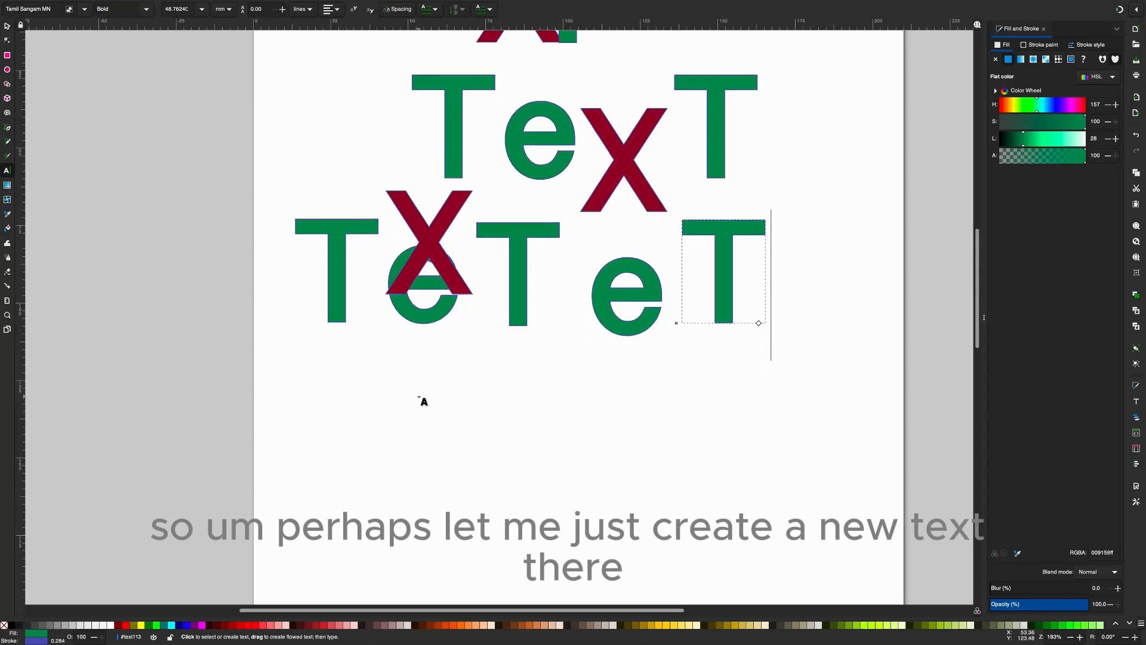
left_click(406, 349)
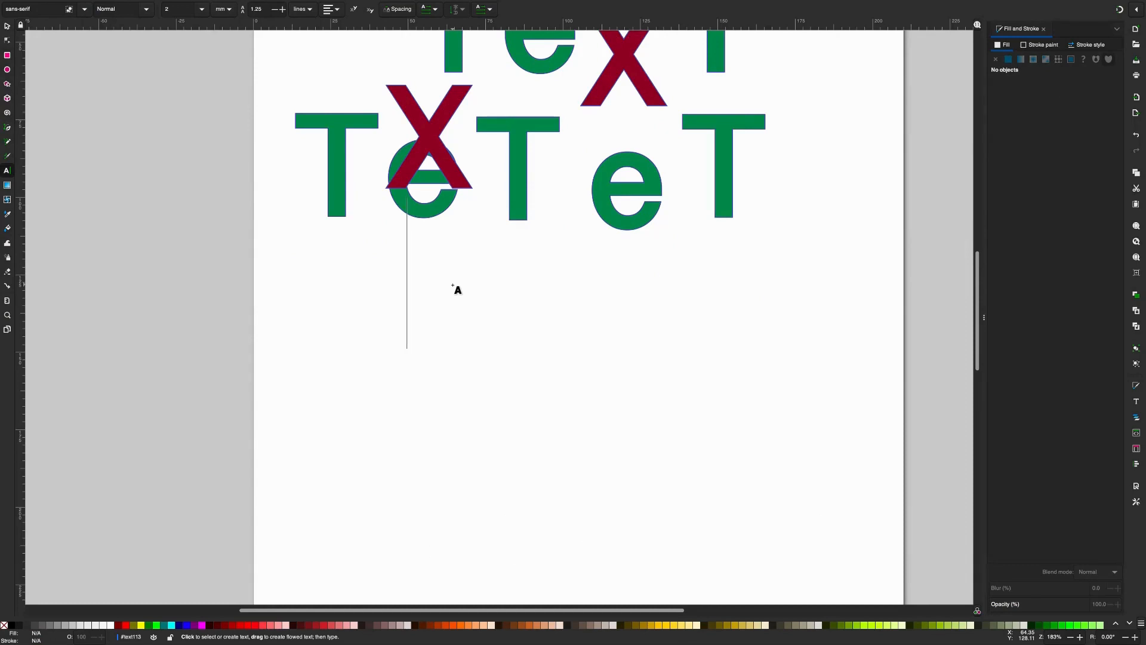
type("He")
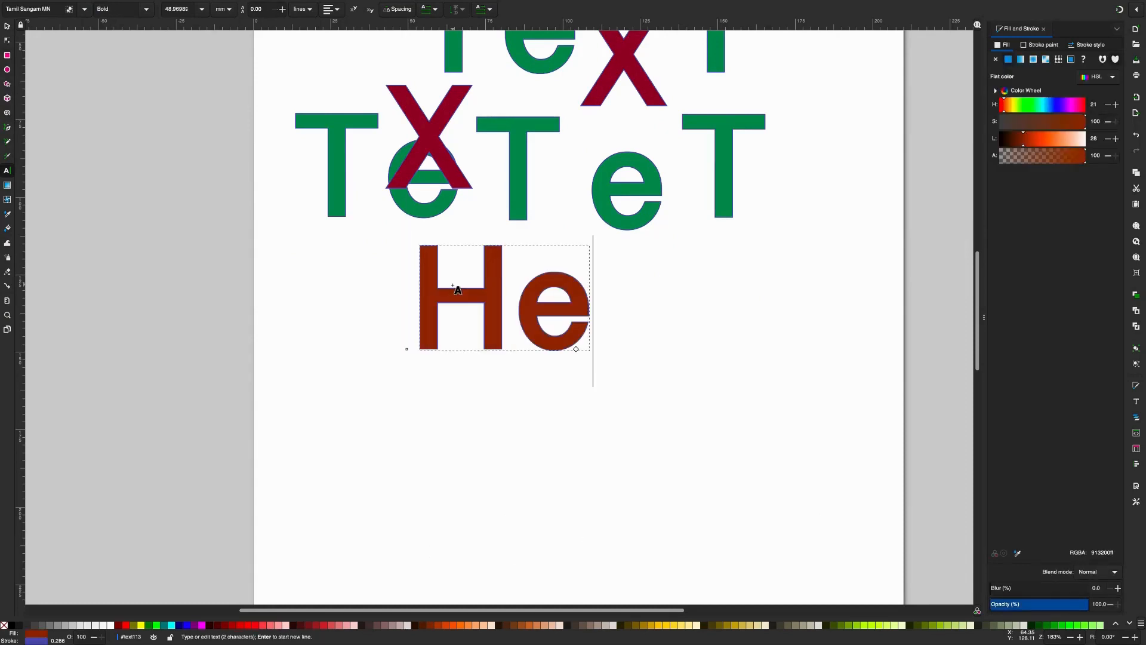
type("llo")
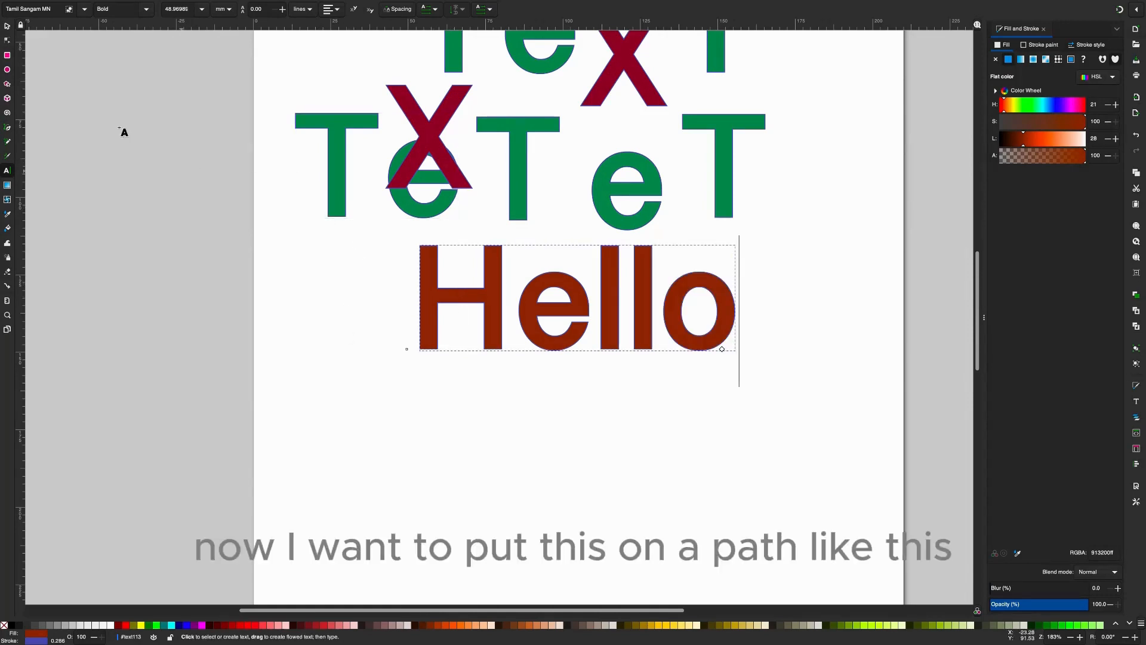
Draw an ellipse about 98 mm wide and 79 mm high below the Hello text.
type("e")
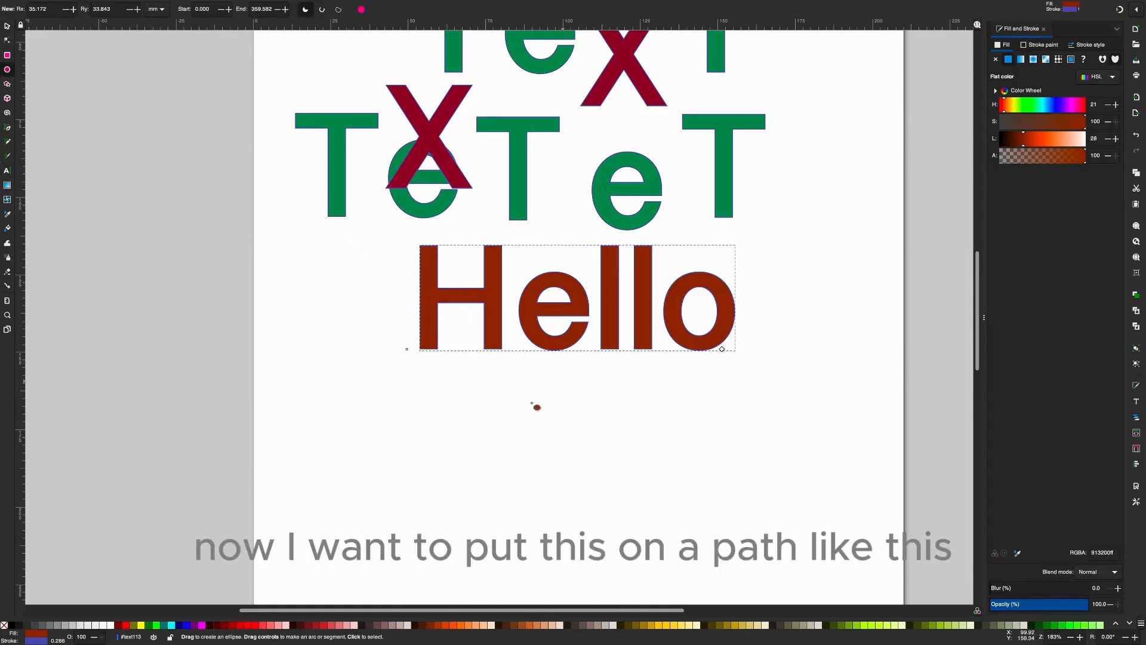
left_click_drag(512, 397, 821, 641)
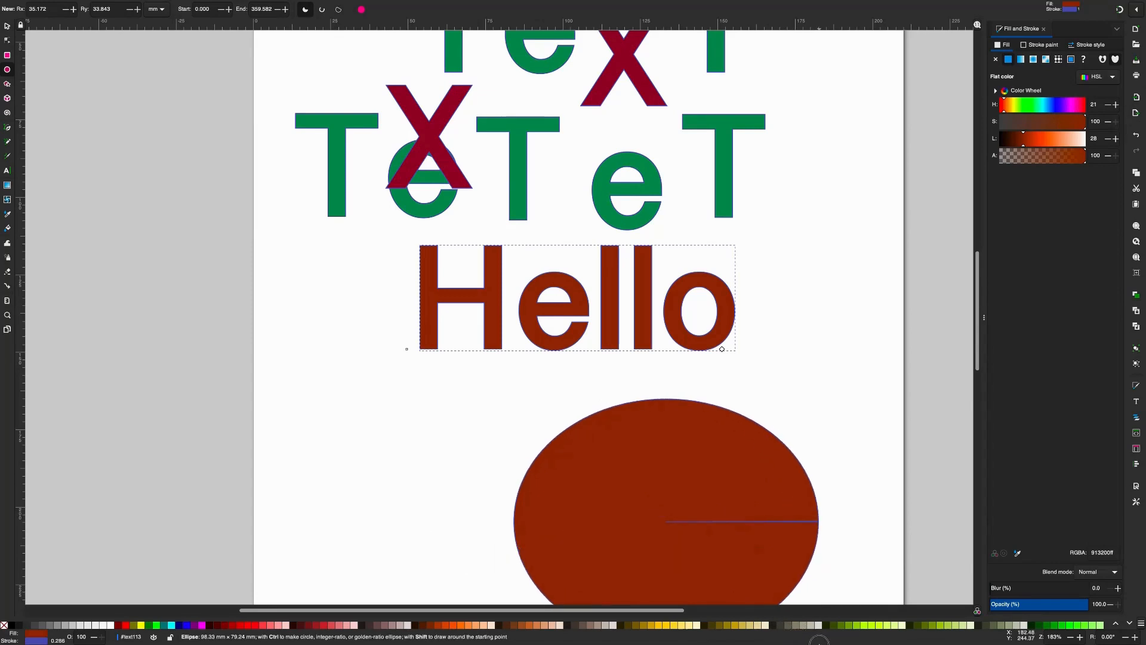
scroll(785, 517, "down", 8)
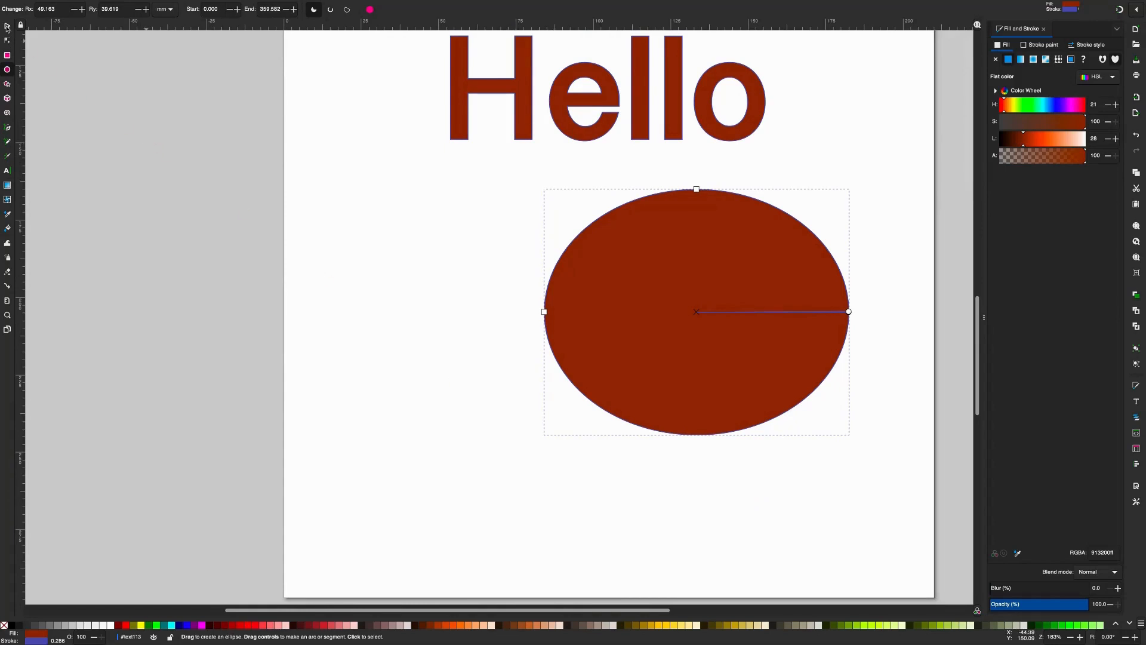
Enlarge the ellipse to about 132 by 120 mm and change its fill to blue with hue 226.
key("s")
left_click_drag(696, 438, 693, 471)
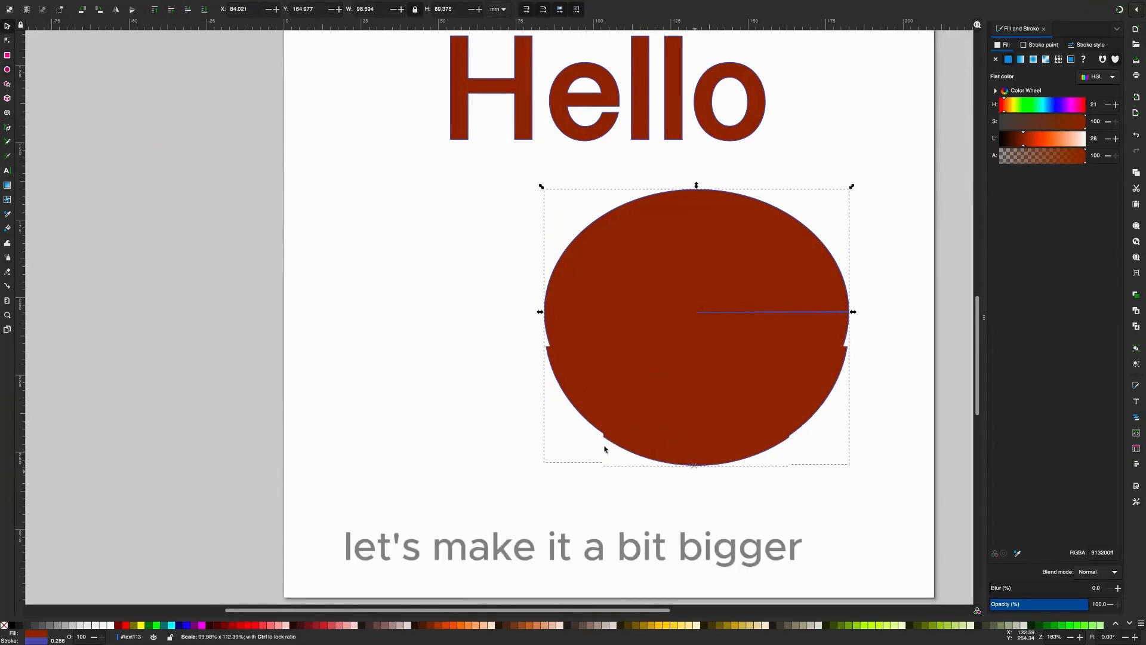
left_click_drag(541, 471, 392, 562)
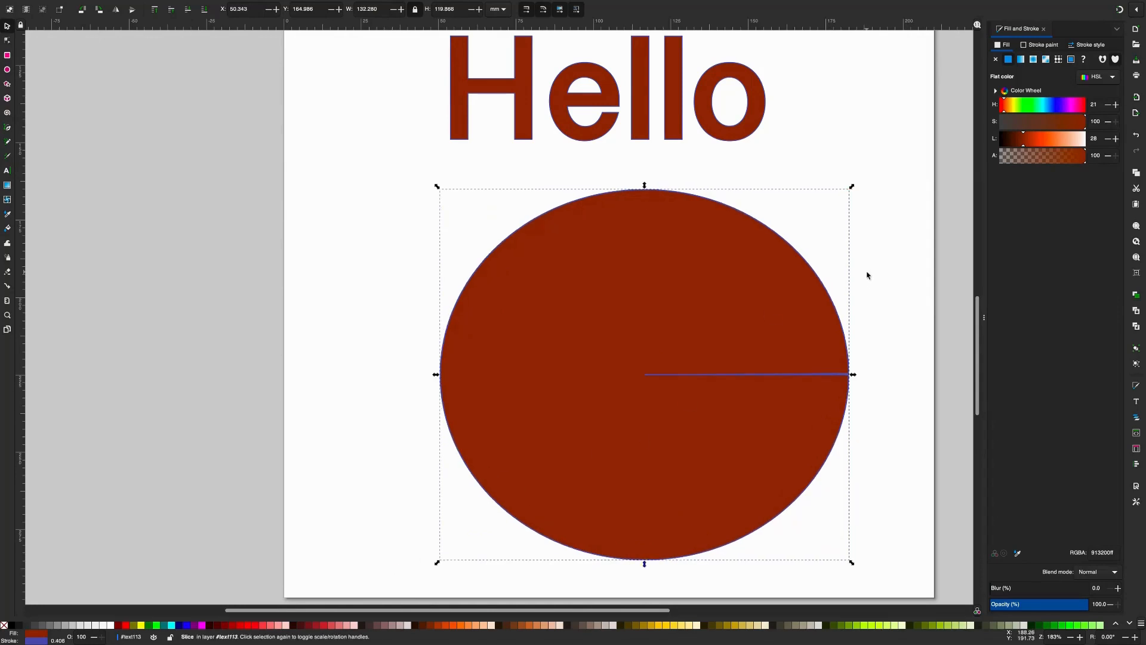
left_click(1055, 107)
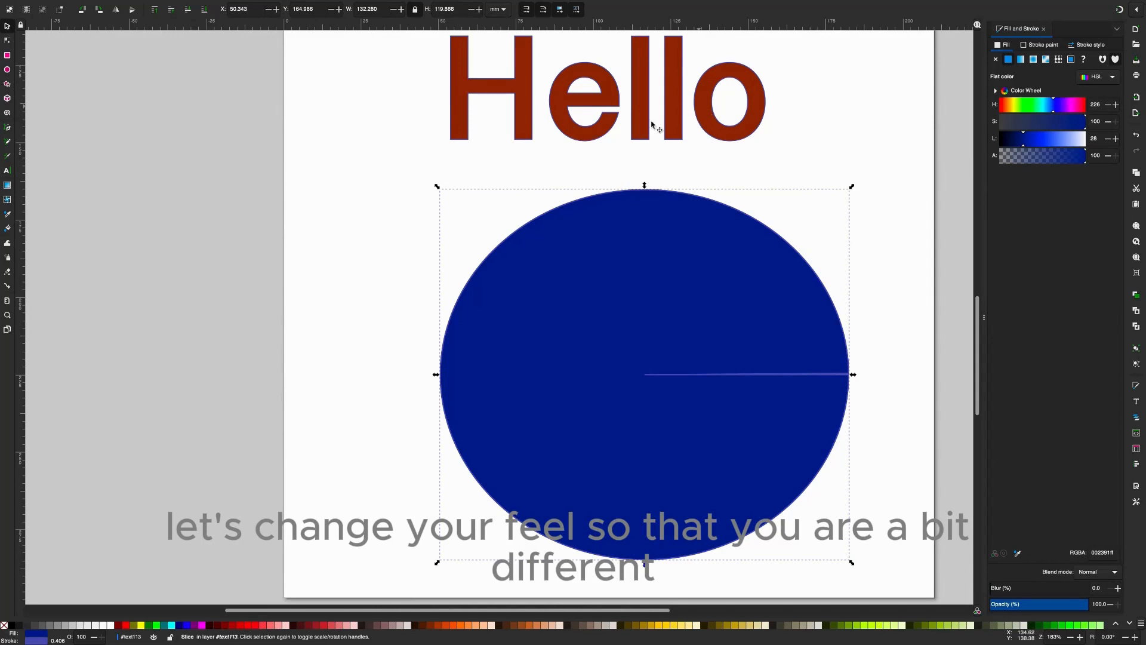
left_click(823, 95)
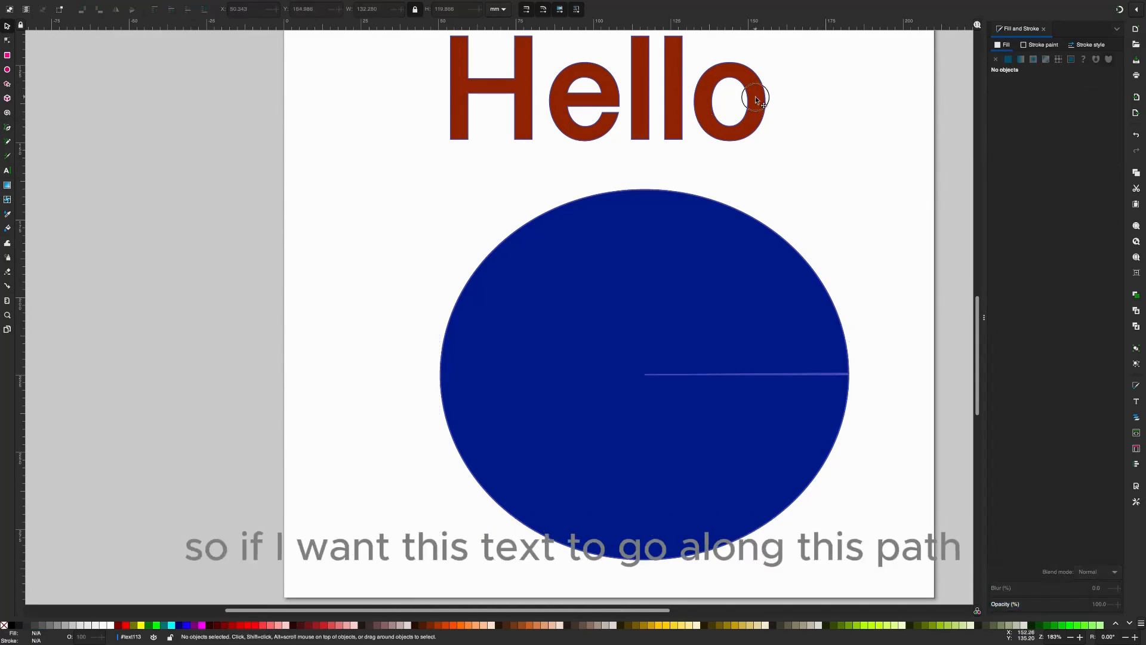
Select the Hello text together with the ellipse and put the text on the ellipse's path.
left_click(755, 96)
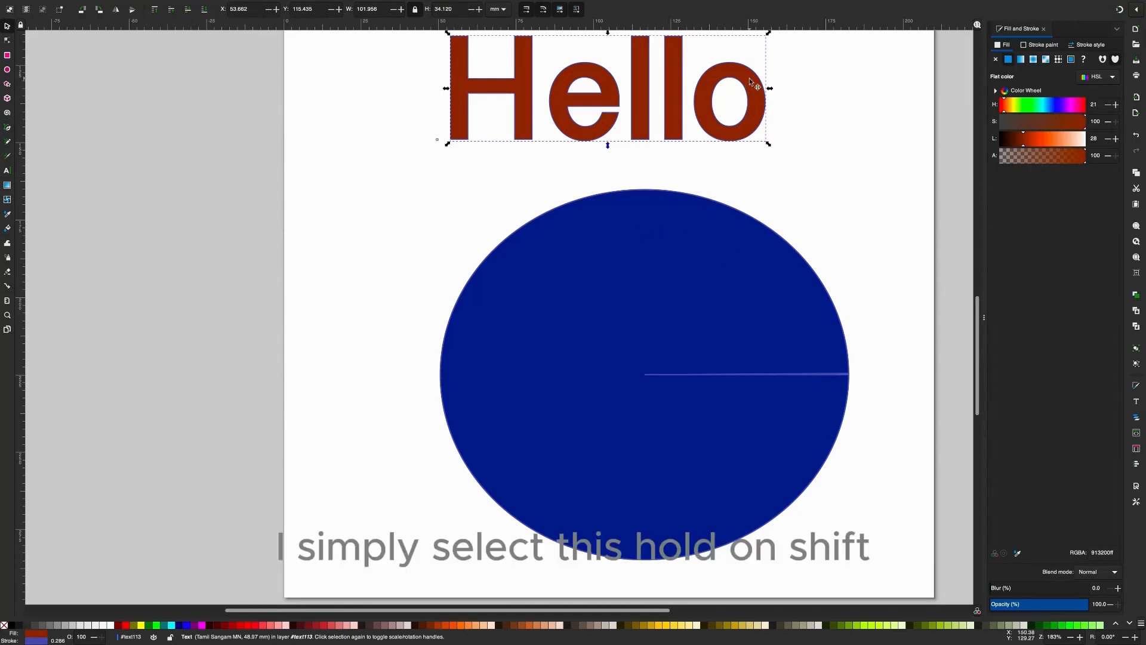
left_click(734, 271, "shift")
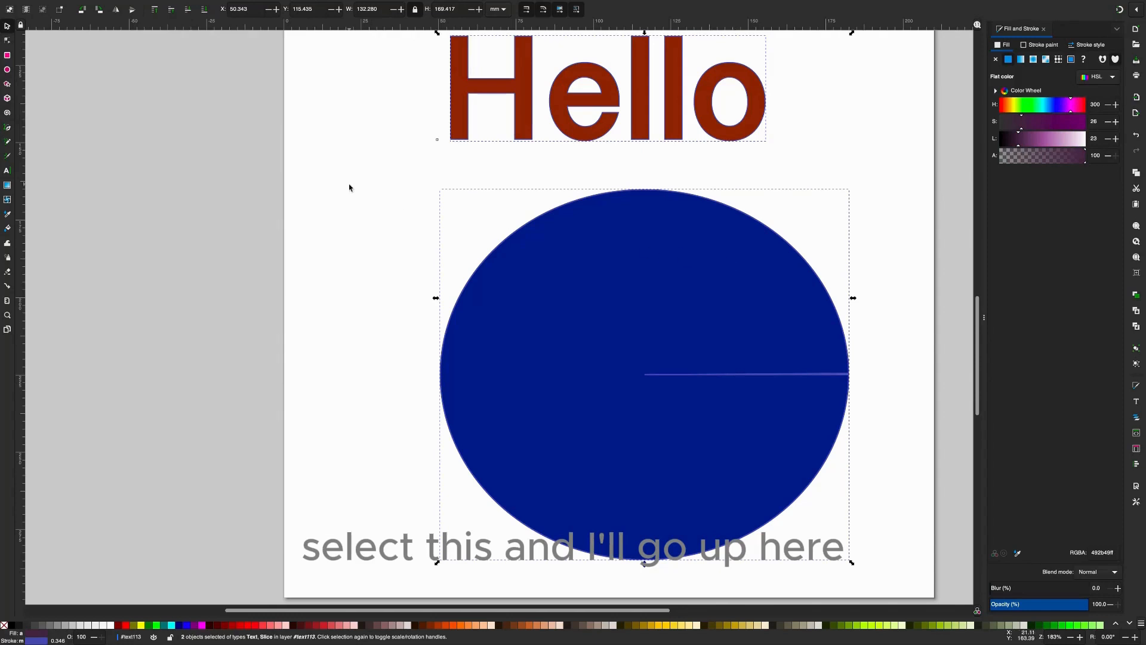
mouse_move(183, 3)
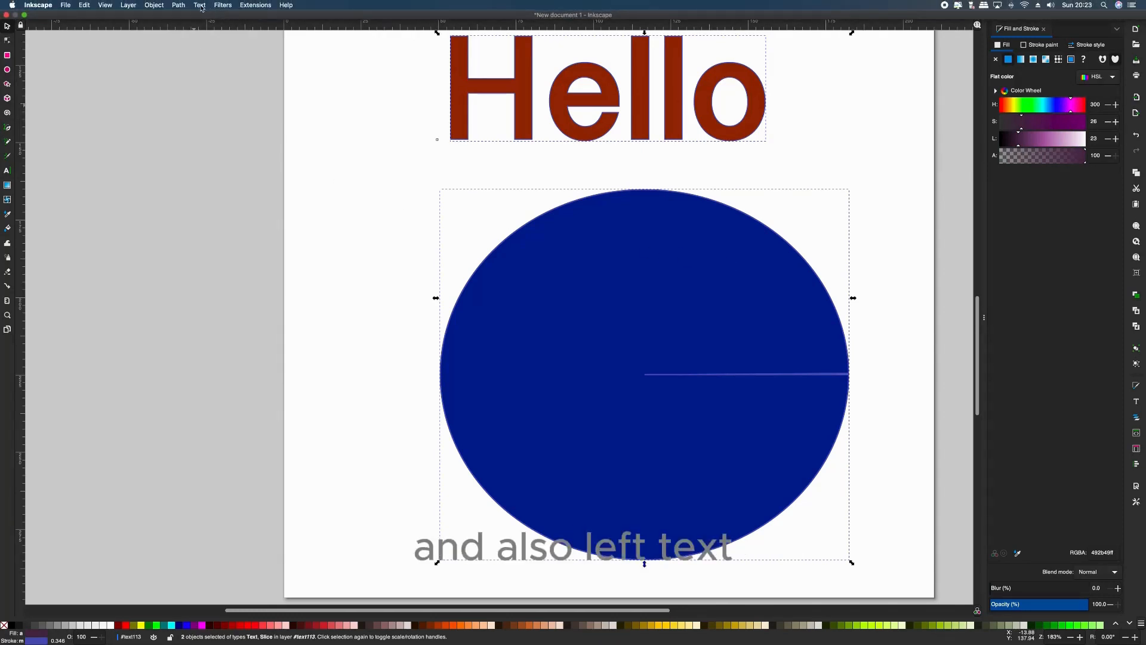
left_click(200, 5)
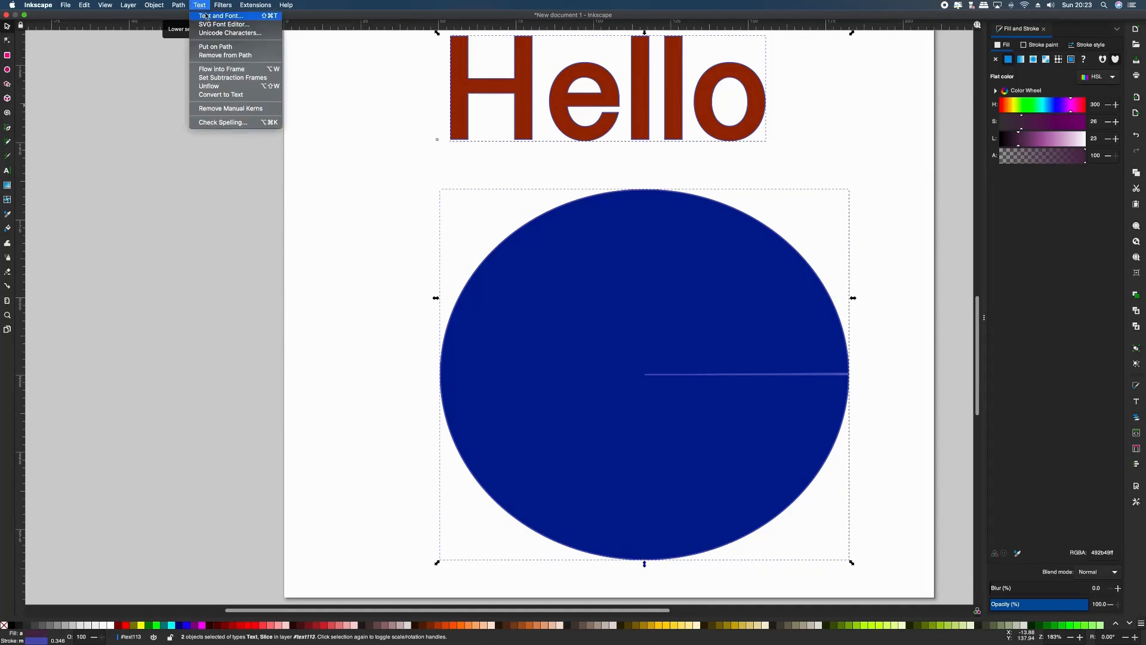
left_click(223, 48)
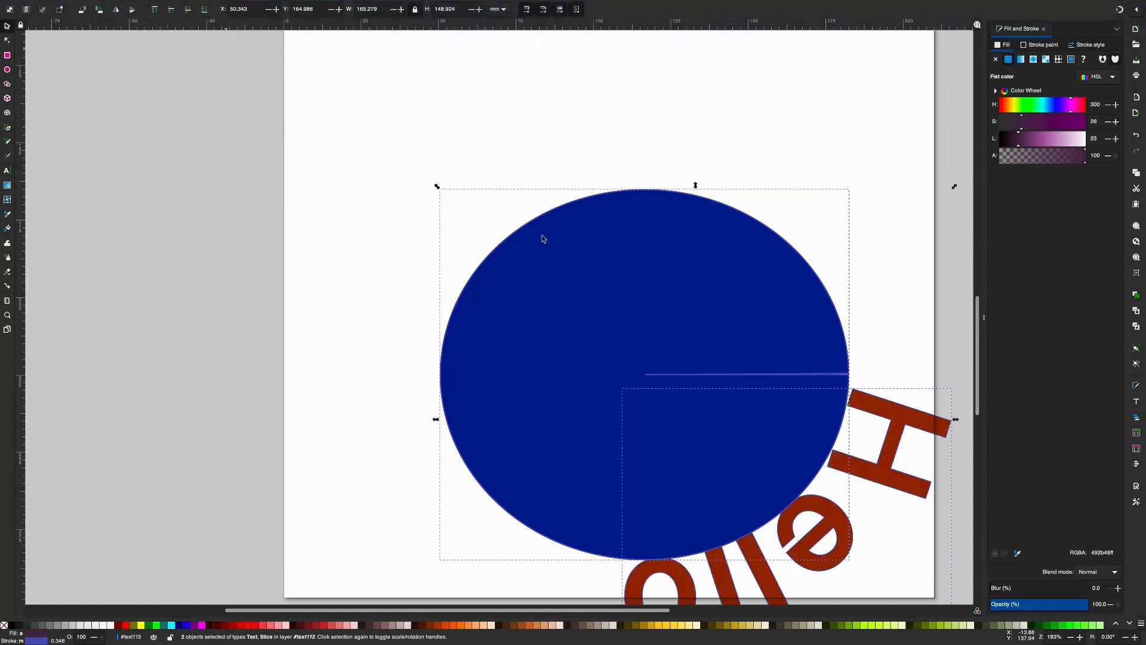
Move the ellipse and its text together up and to the left, to about X 28.5, Y 134.8 mm.
scroll(628, 299, "down", 1)
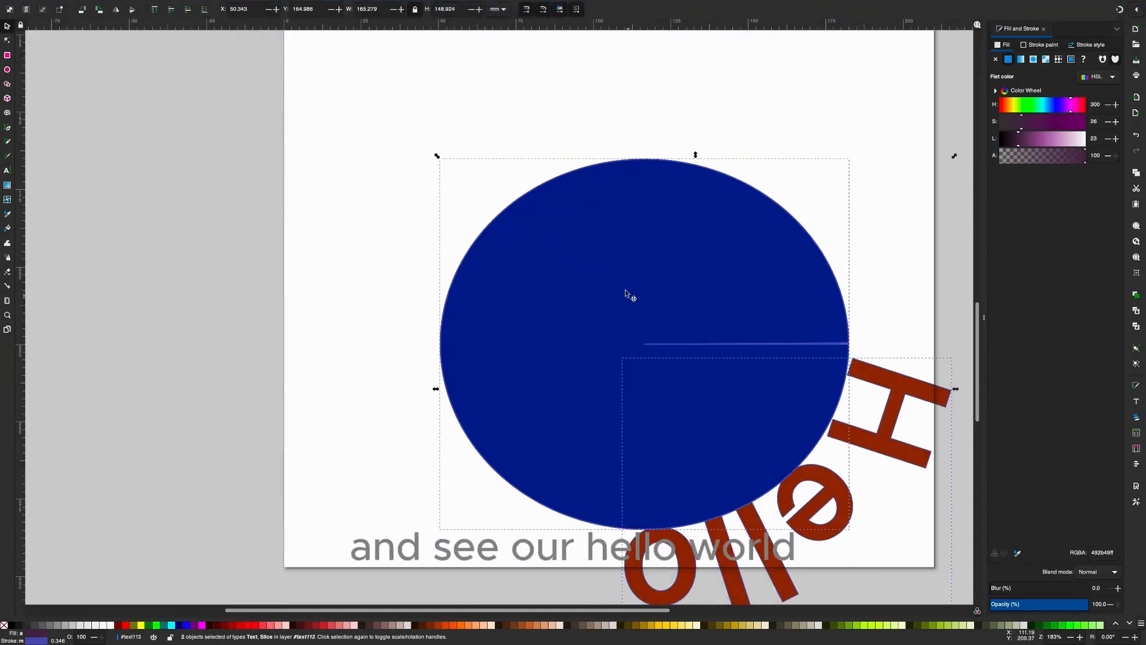
left_click(548, 213)
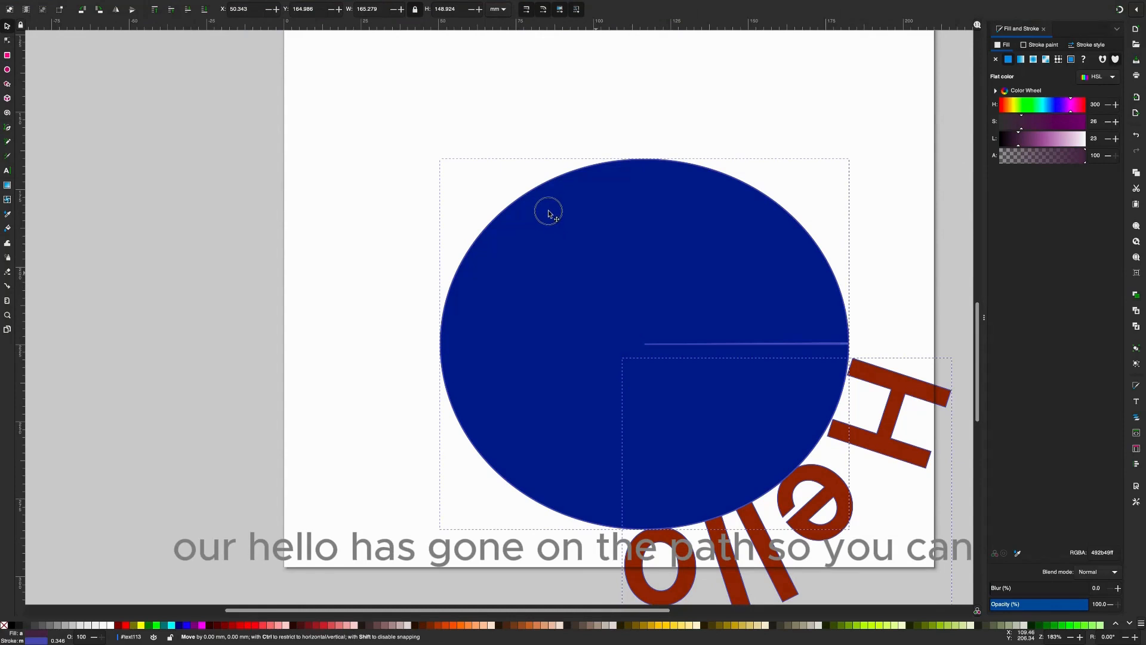
left_click_drag(548, 211, 555, 192)
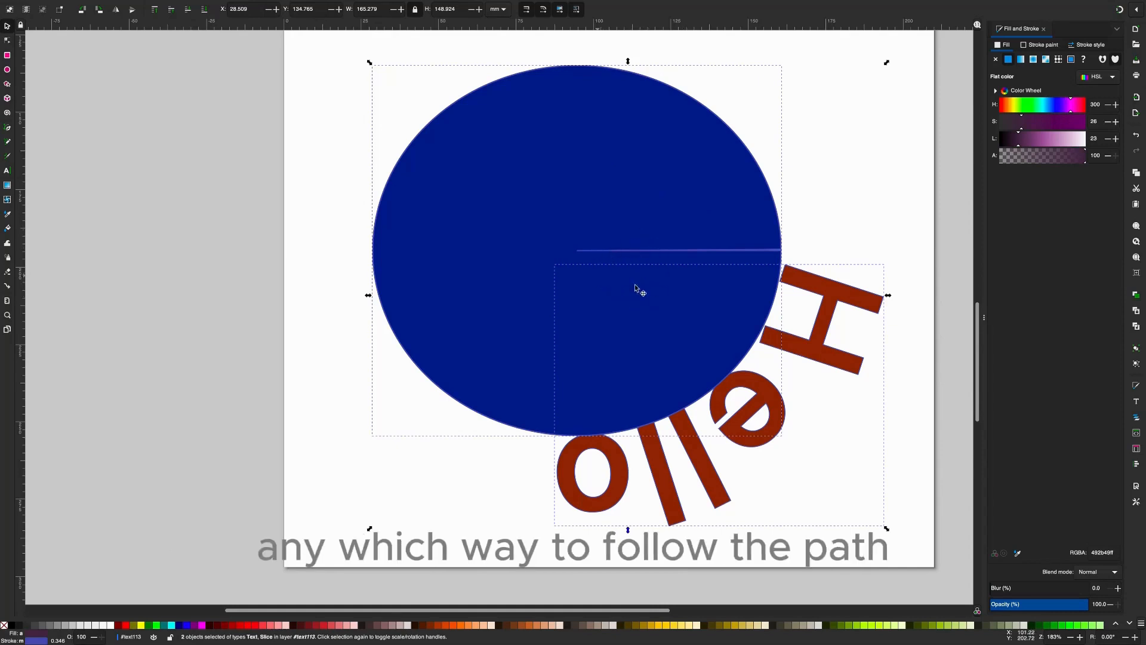
Extend the text on the ellipse after Hello with the words "This is A test".
left_click(559, 463)
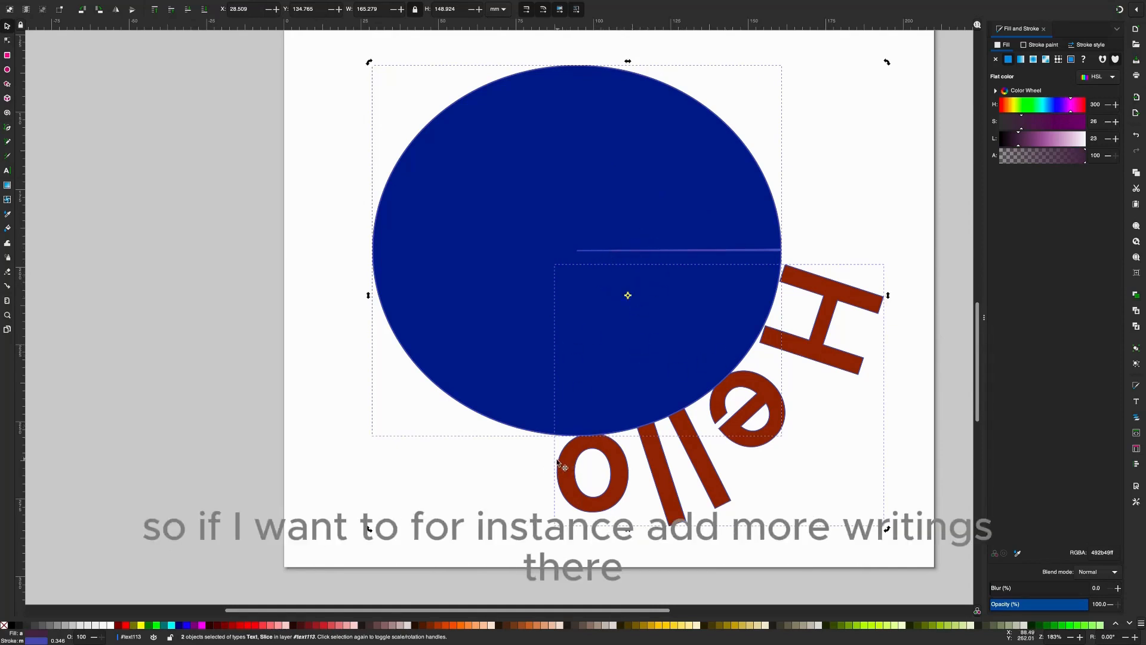
key("t")
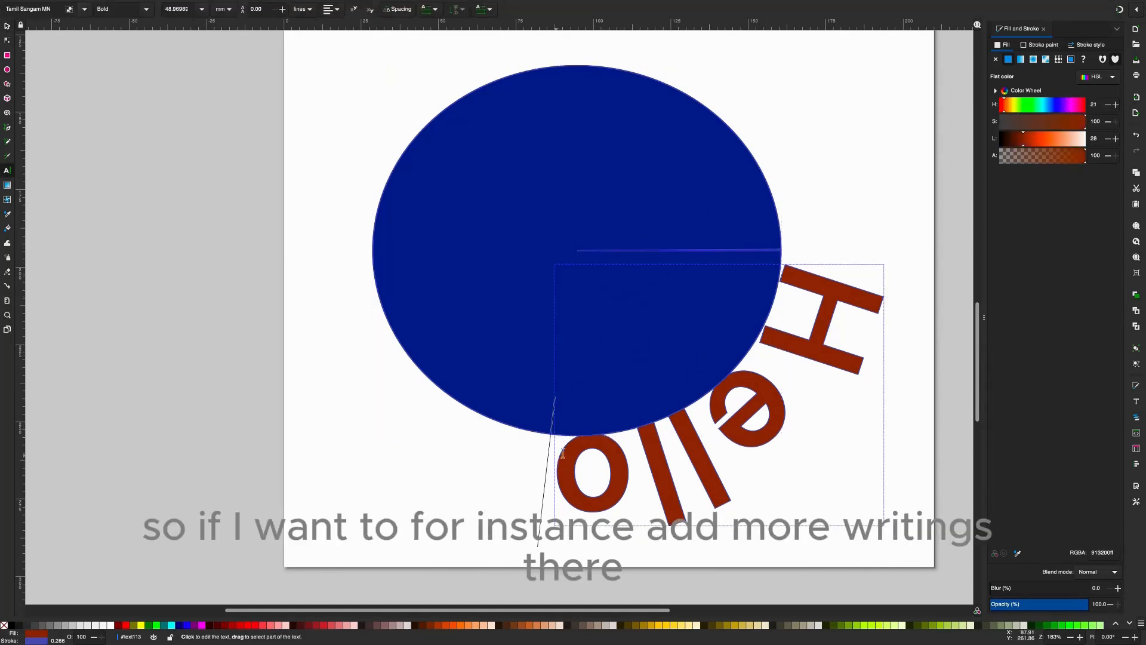
type("The")
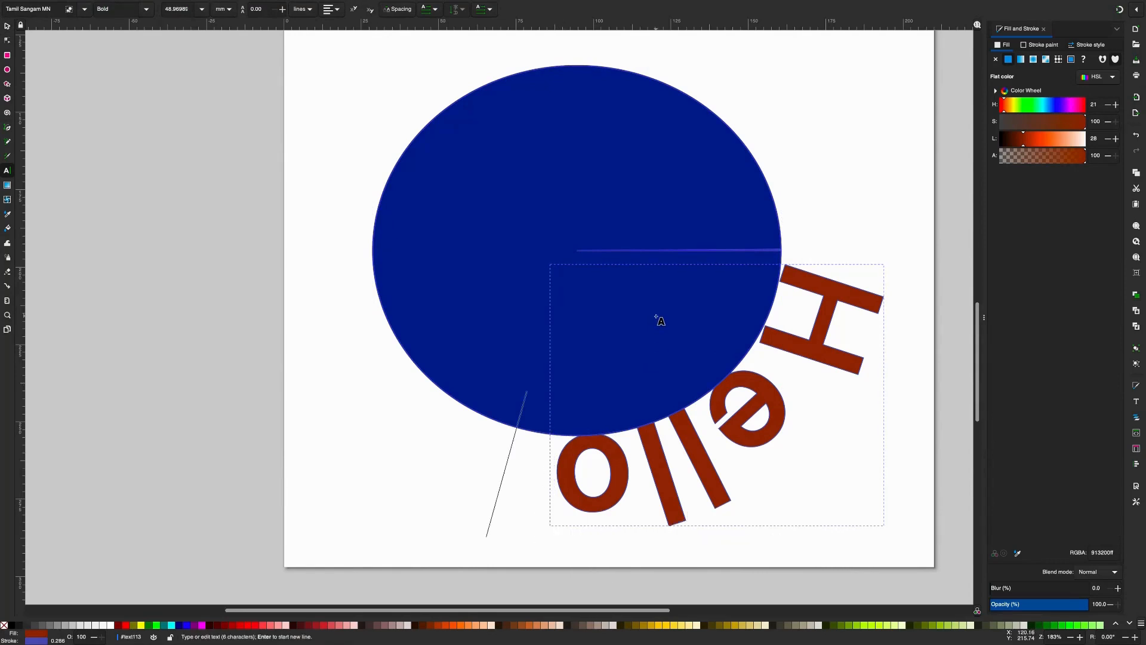
type("s is a")
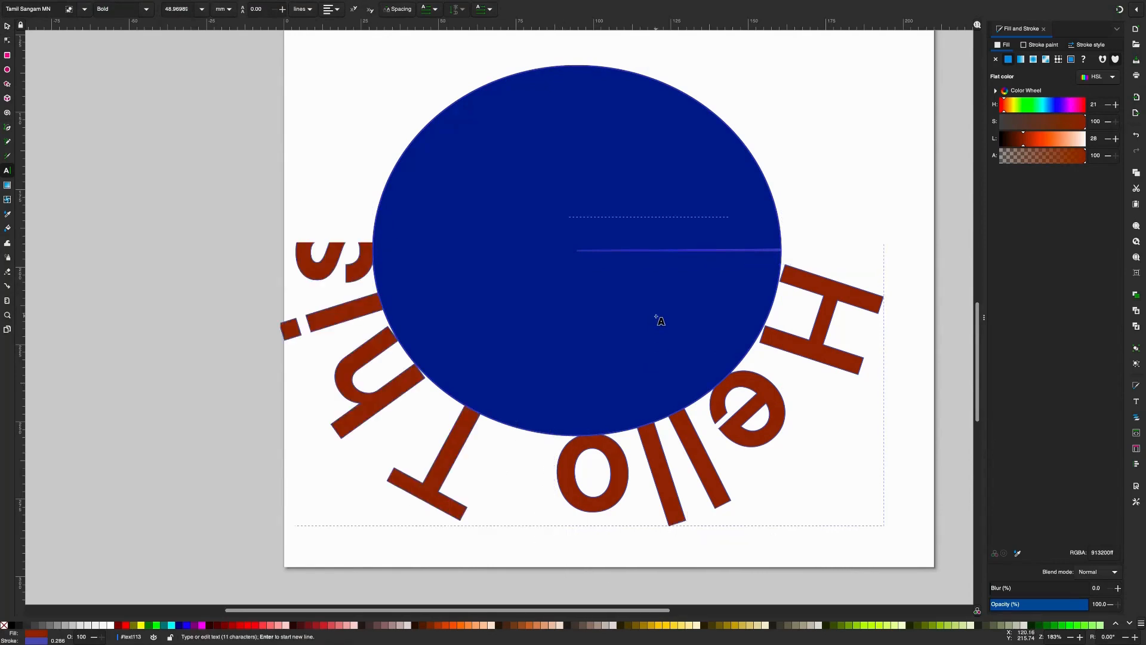
scroll(656, 316, "up", 3)
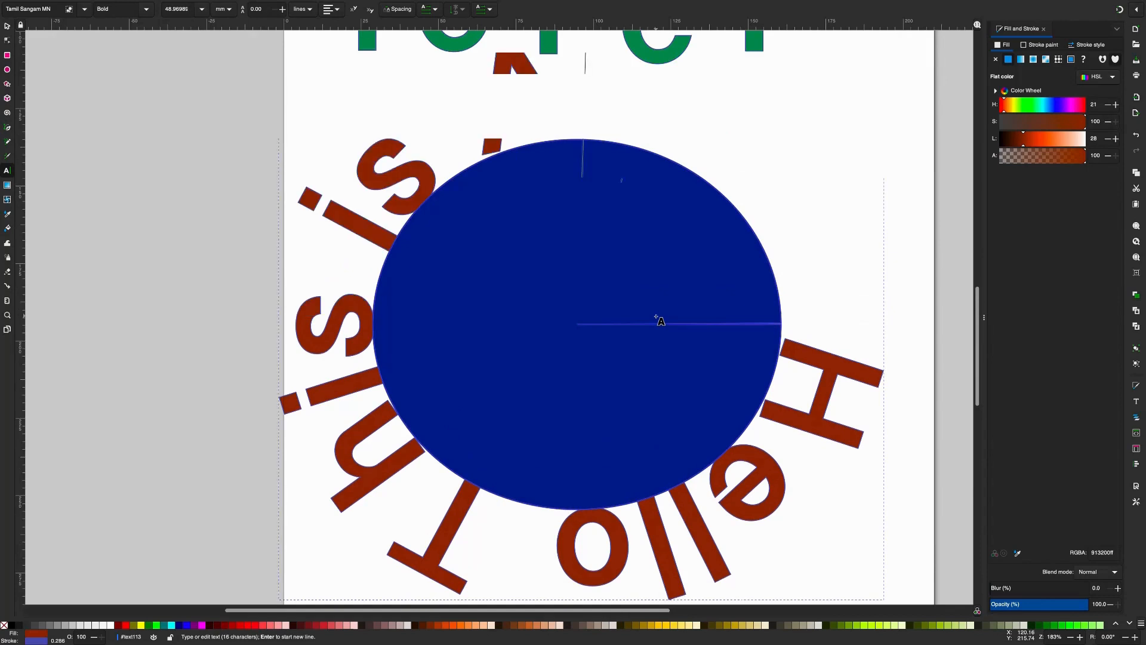
type("t")
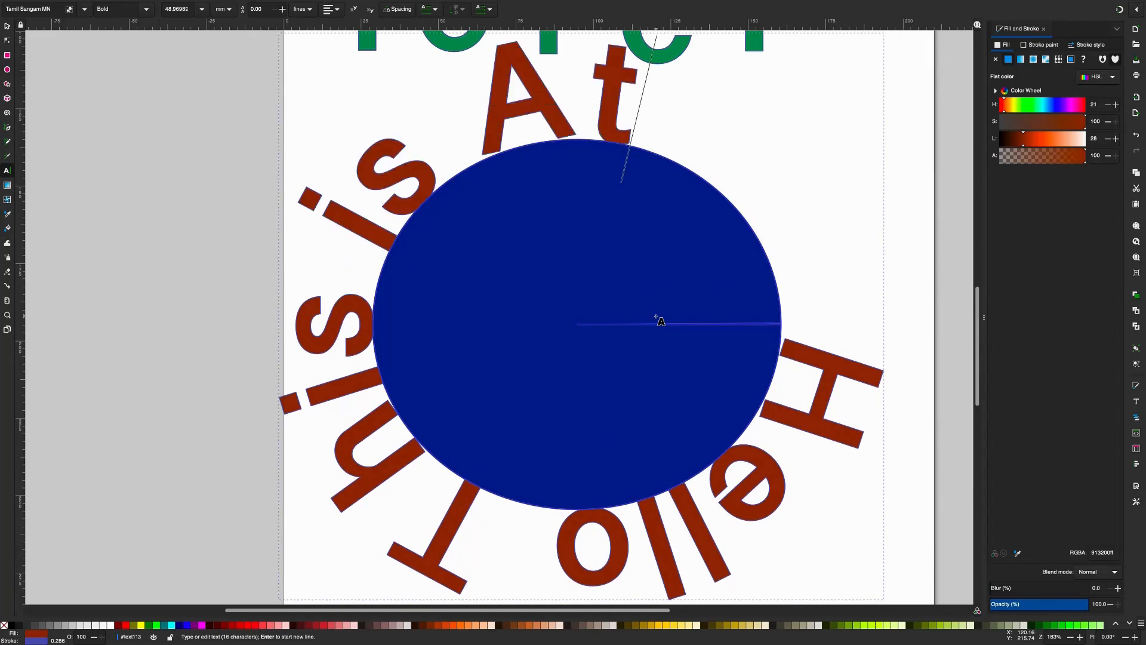
type("est")
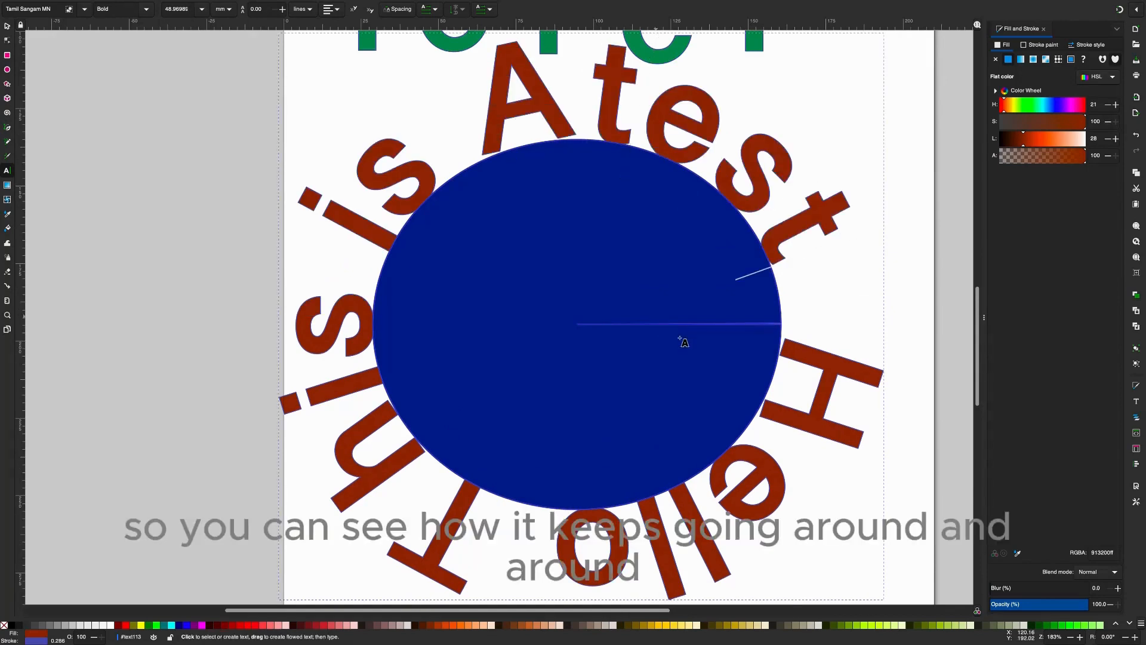
Remove both the fill and the stroke from the ellipse that the text follows.
scroll(648, 380, "down", 1)
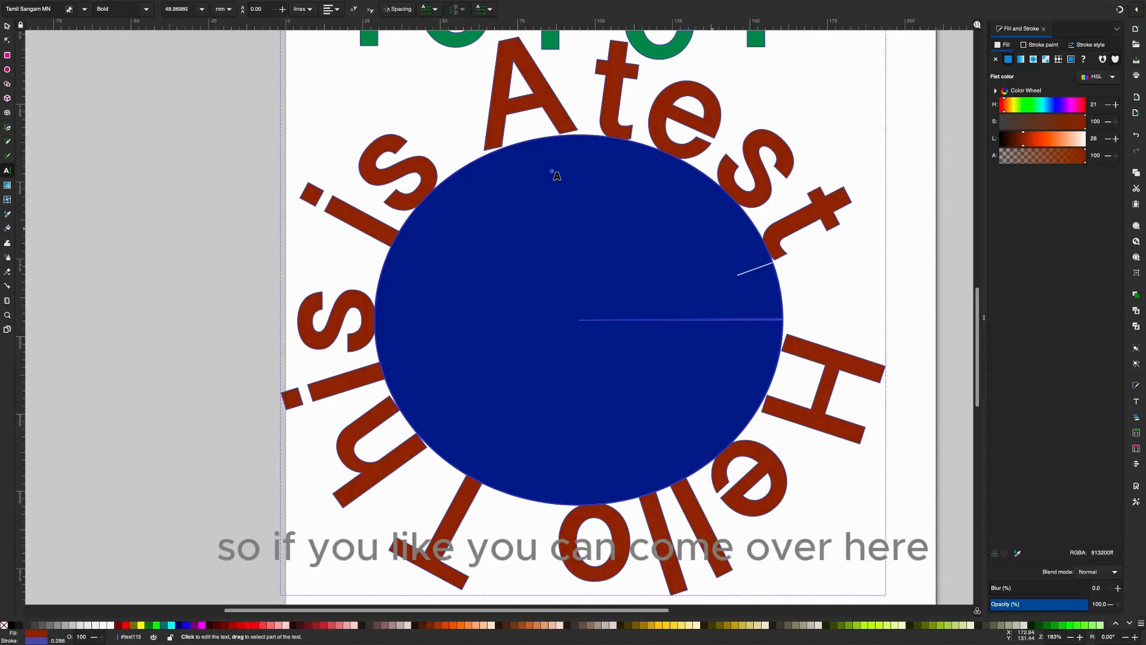
left_click(7, 26)
left_click(581, 235)
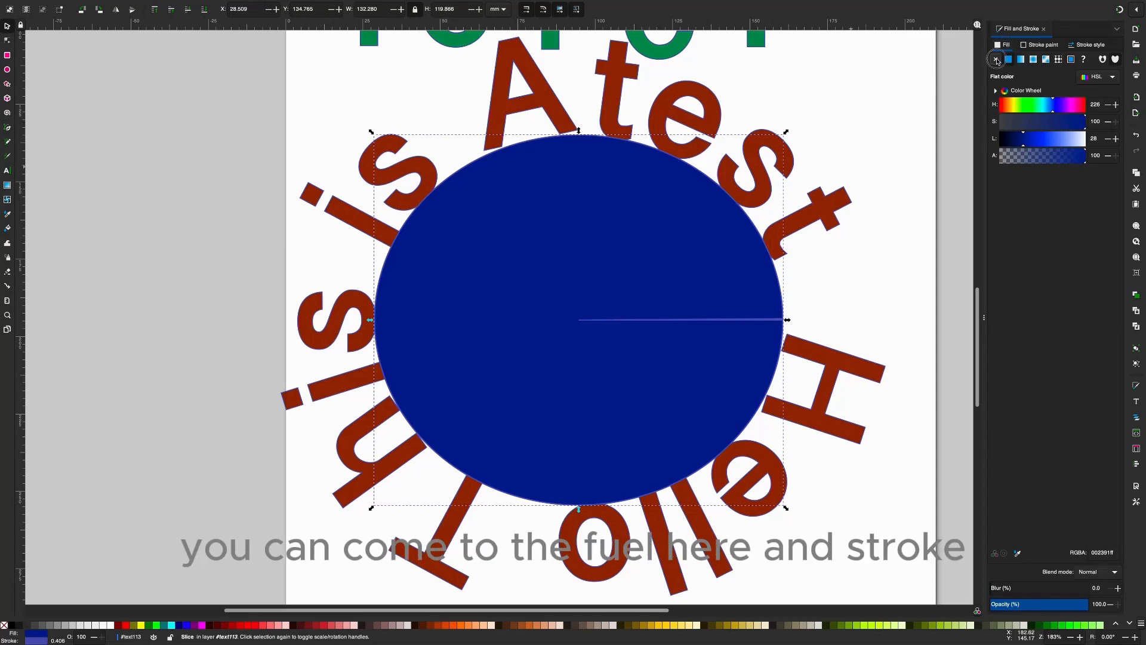
left_click(997, 60)
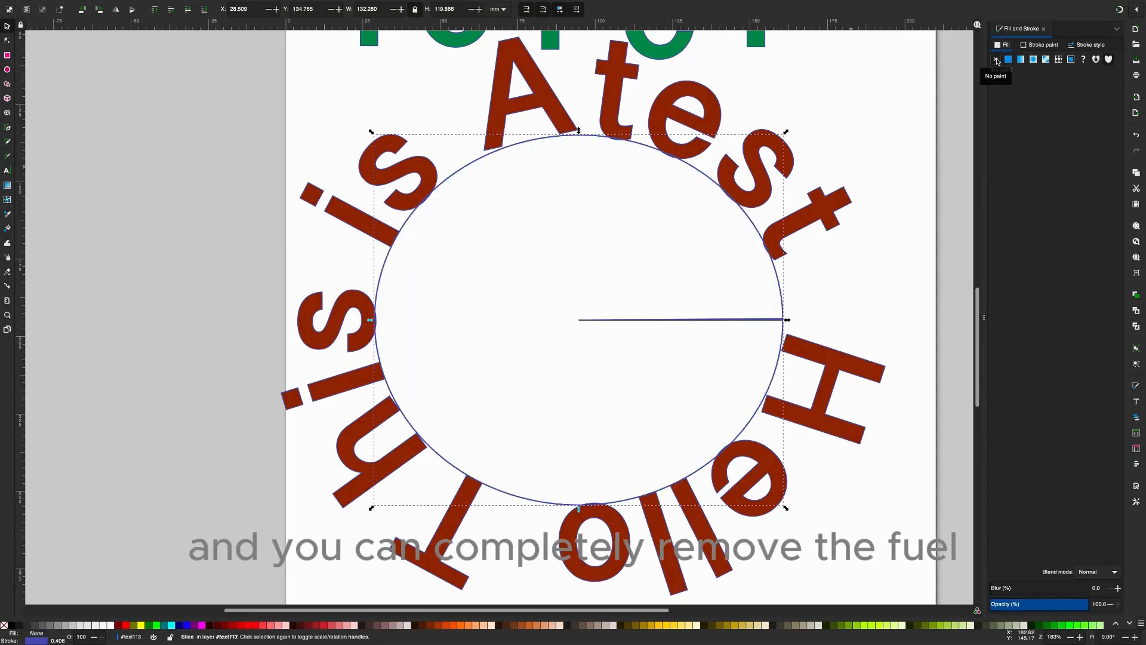
left_click(1025, 47)
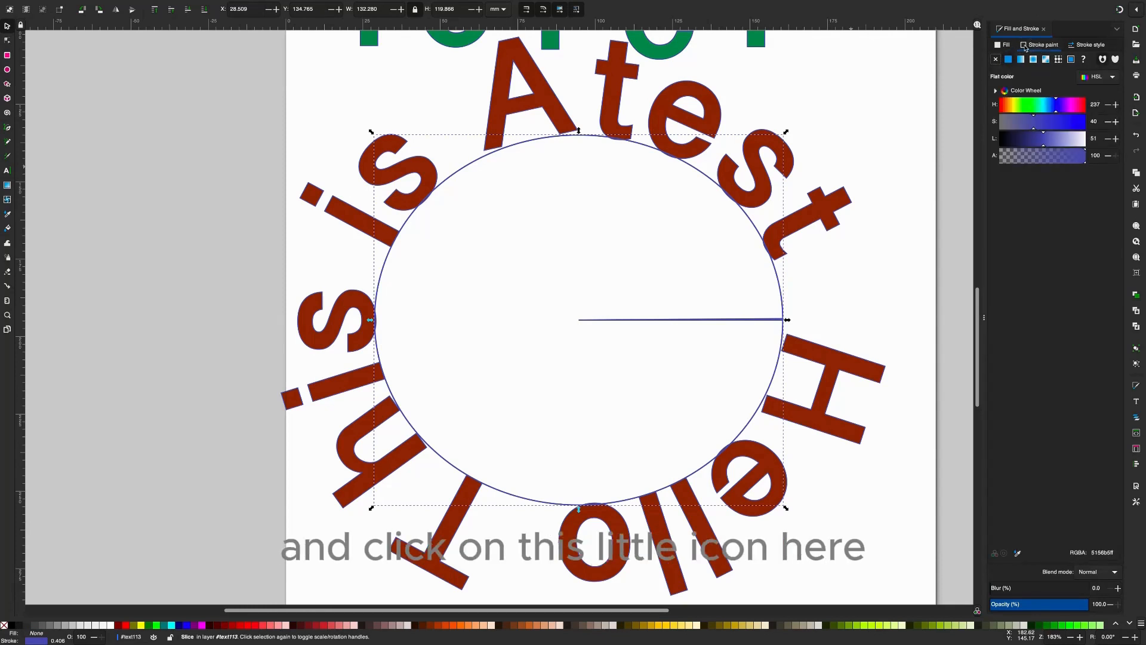
left_click(996, 59)
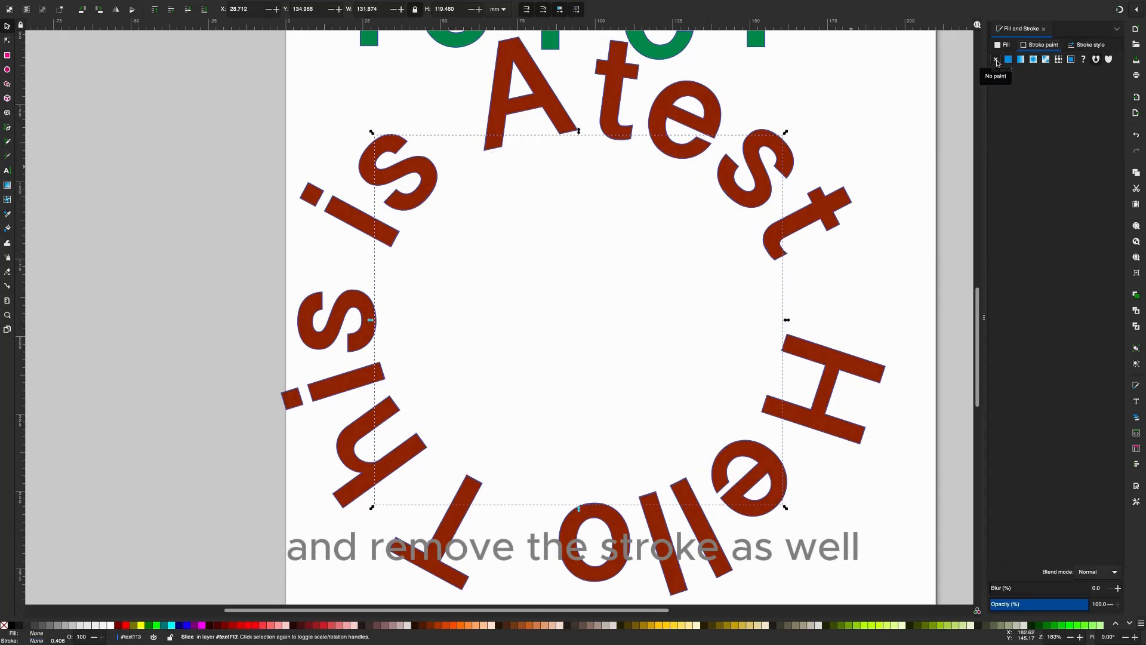
Scale the circular text down to about 135 by 126 mm and move it to about X 31, Y 116 mm.
left_click(828, 229)
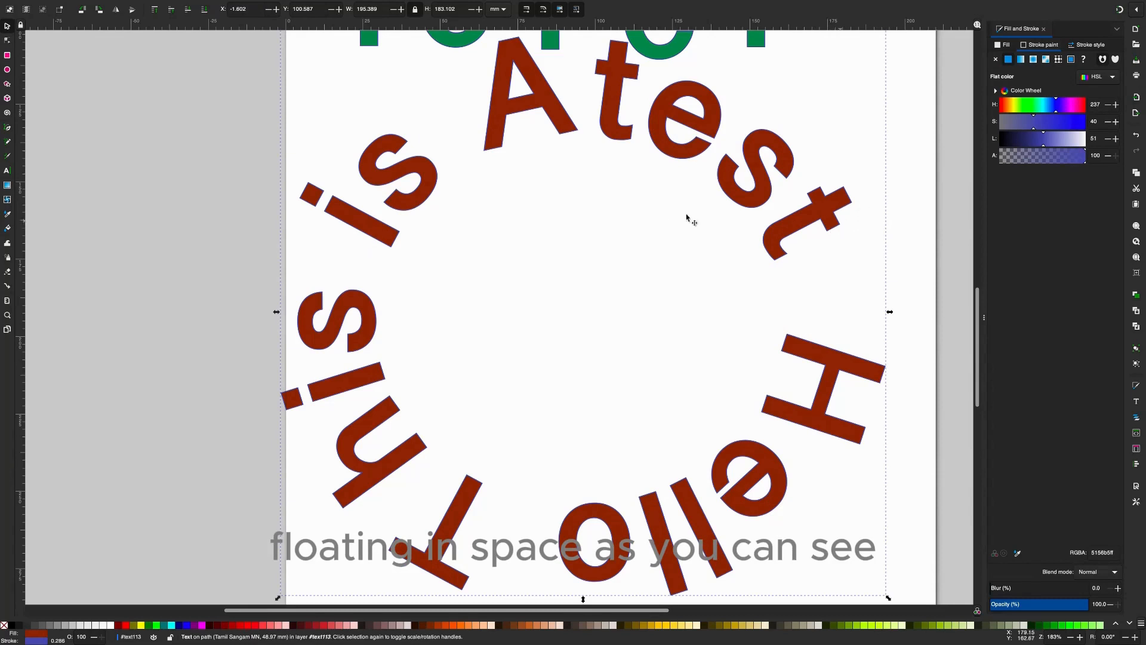
scroll(836, 223, "up", 2)
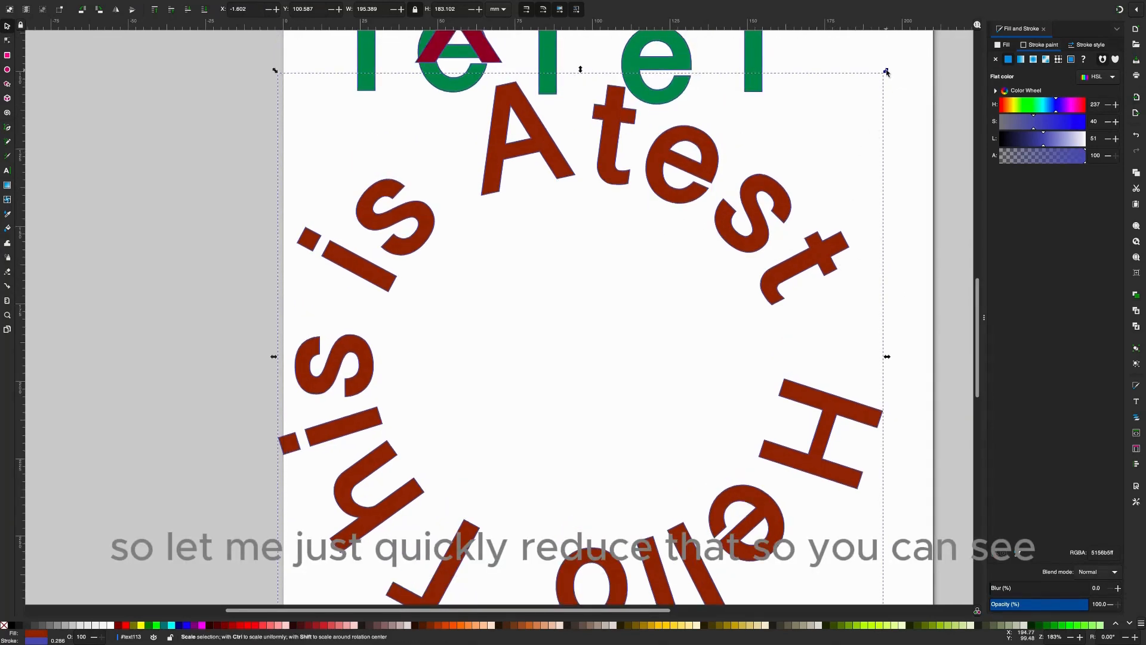
left_click_drag(886, 71, 725, 250)
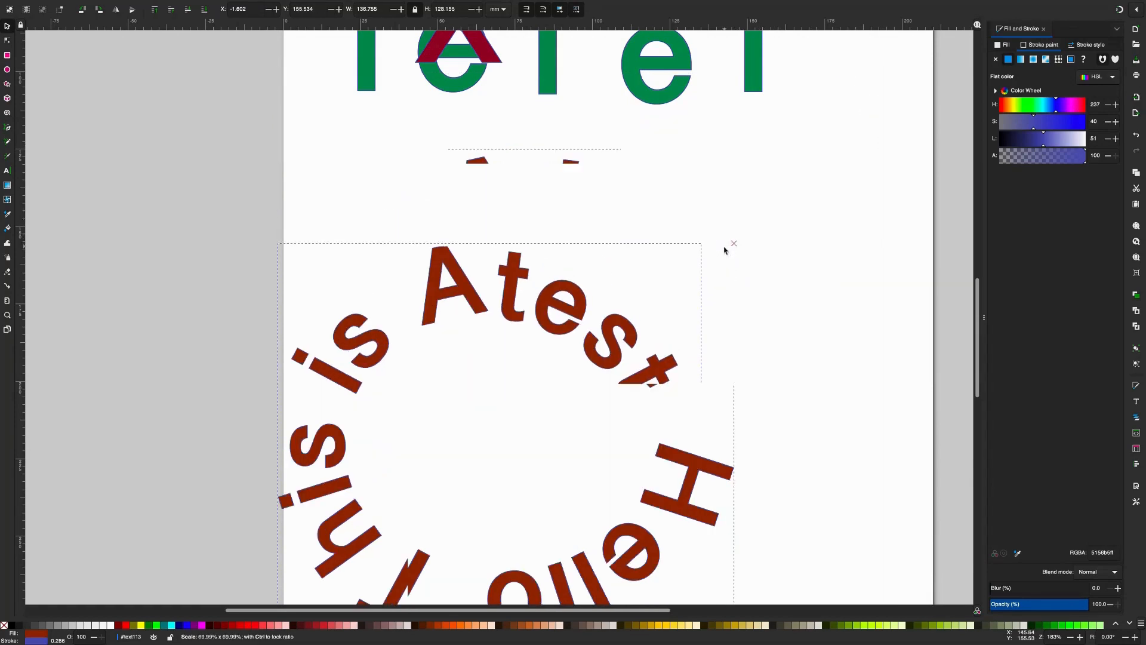
left_click_drag(607, 346, 710, 214)
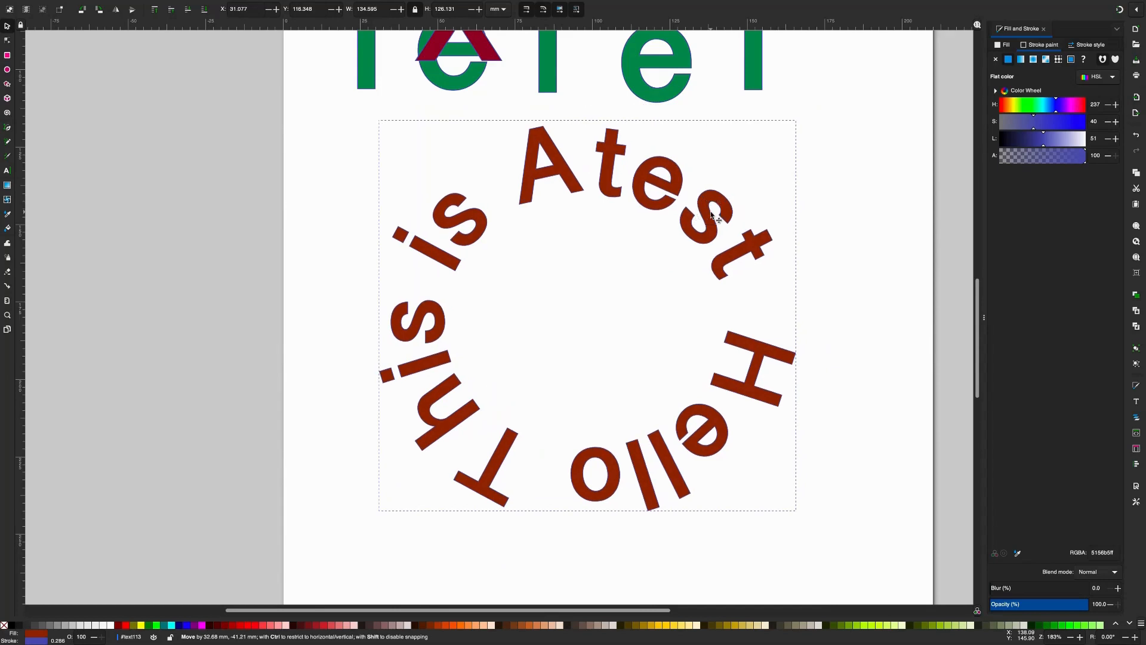
Replace the words after Hello in the circular text with "Thank You".
key("t")
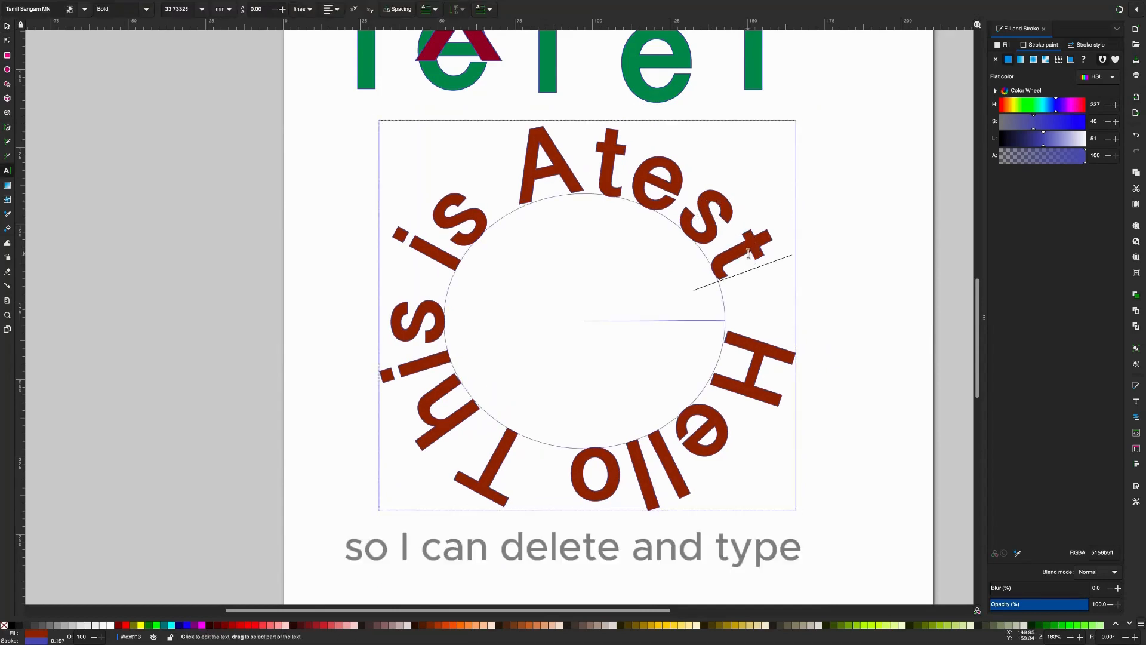
key("BackSpace")
key("BackSpace")
key("BackSpace")
key("BackSpace")
key("BackSpace")
key("BackSpace")
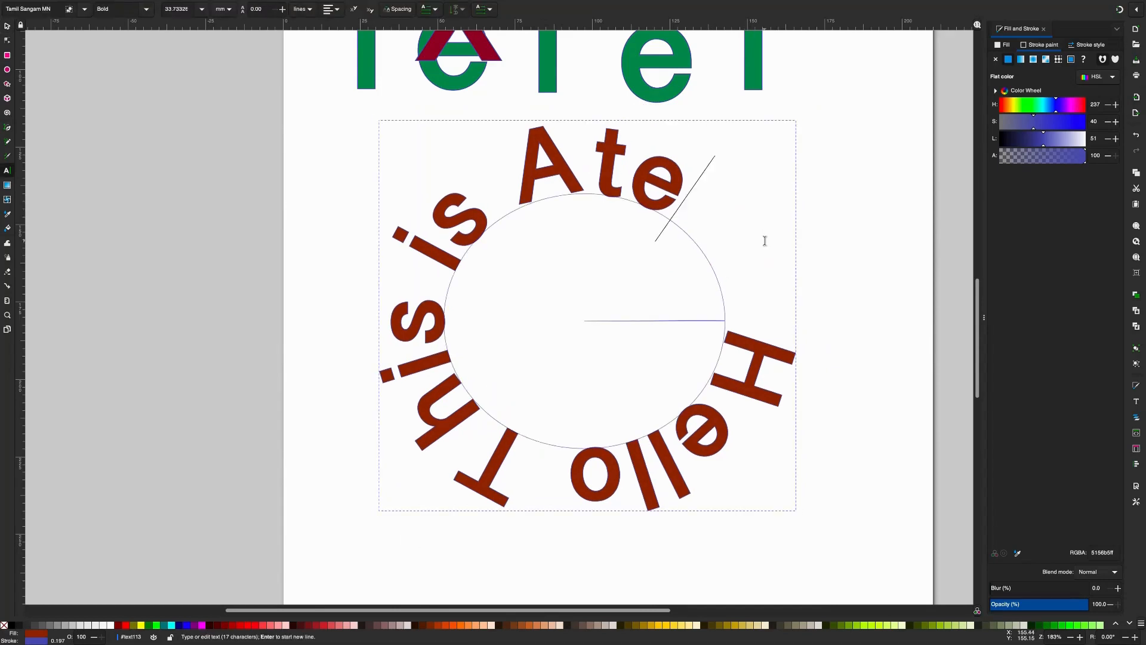
key("BackSpace")
key("BackSpace")
key("BackSpace")
key("BackSpace")
key("BackSpace")
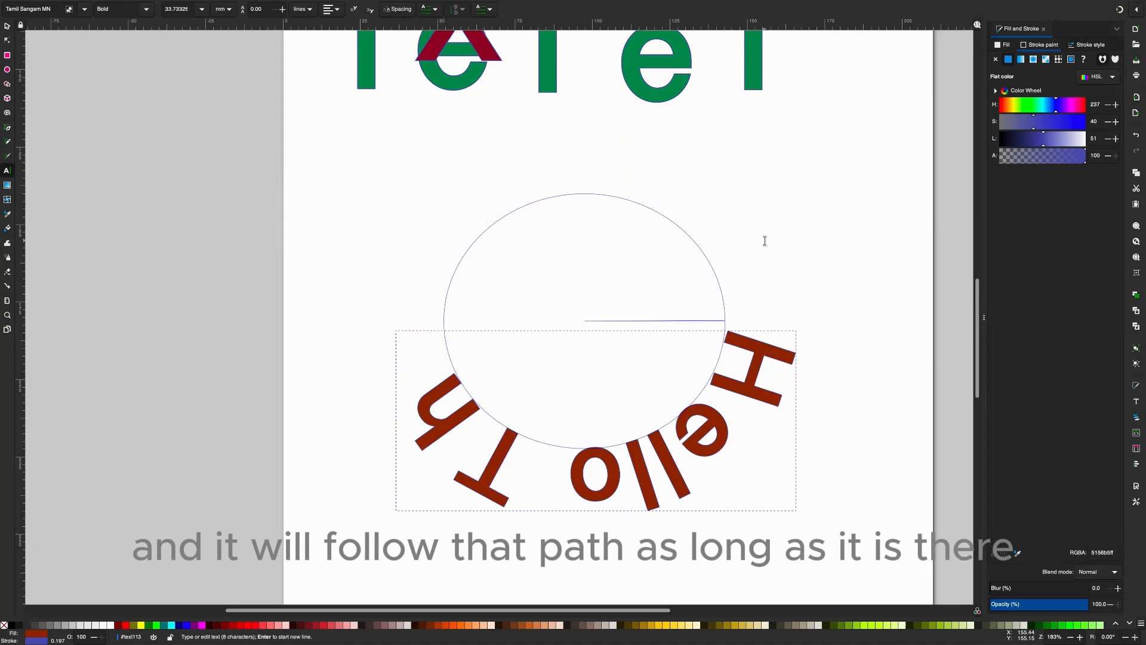
key("BackSpace")
key("BackSpace")
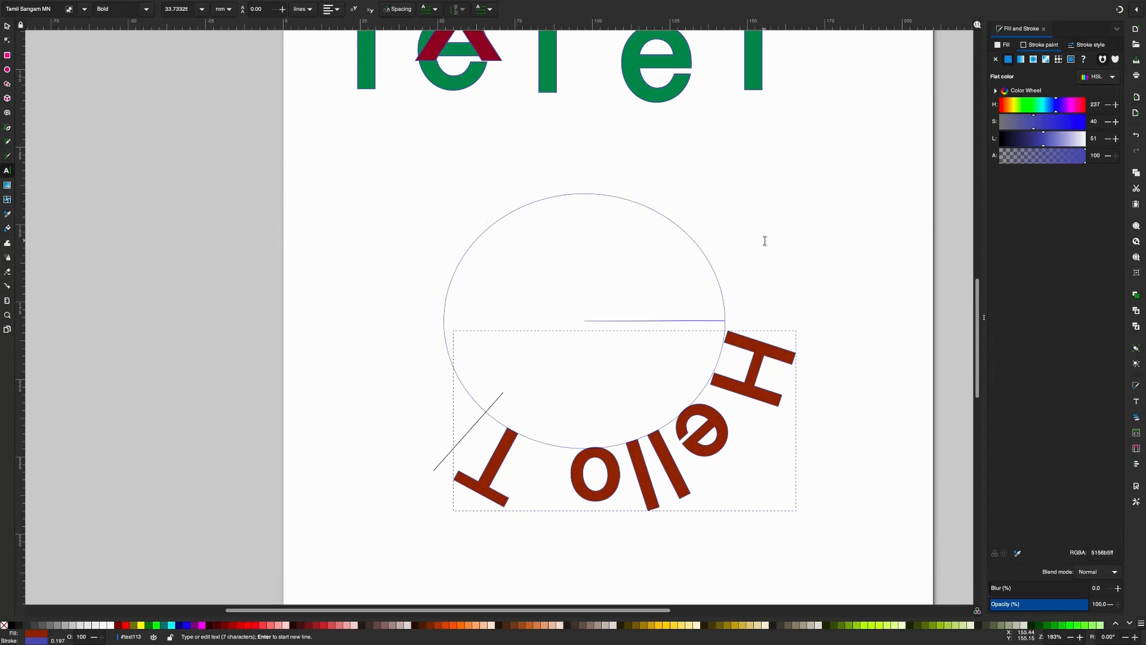
type("Thank You")
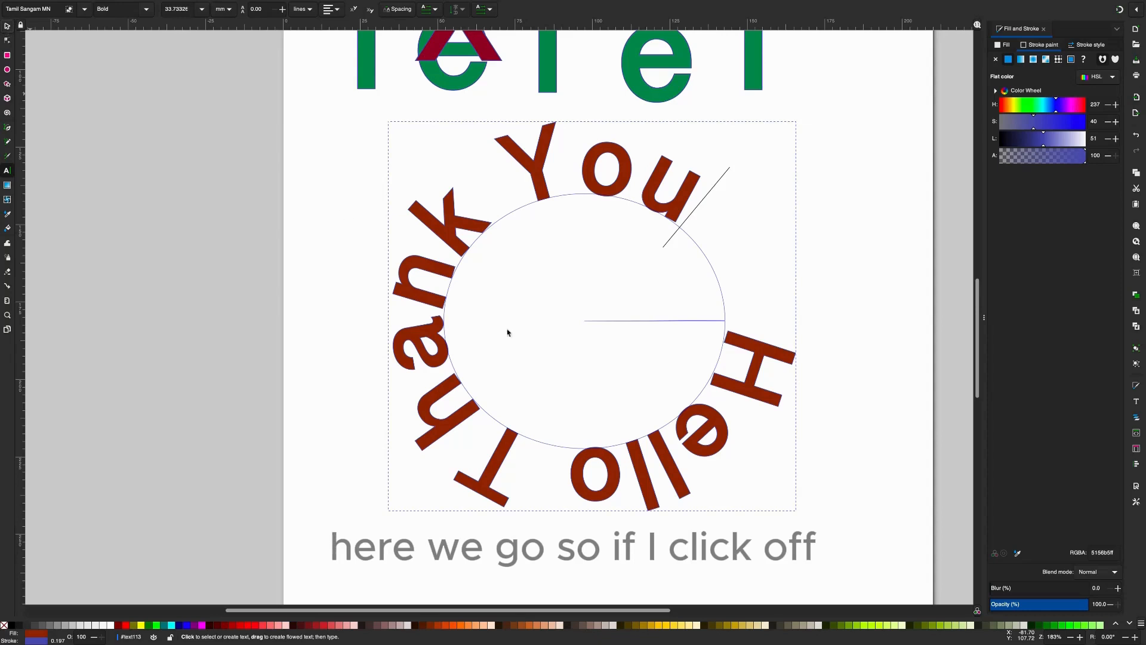
Rotate the circular text clockwise until Hello runs up its left side and Thank starts at its top.
left_click(625, 189)
left_click(625, 189)
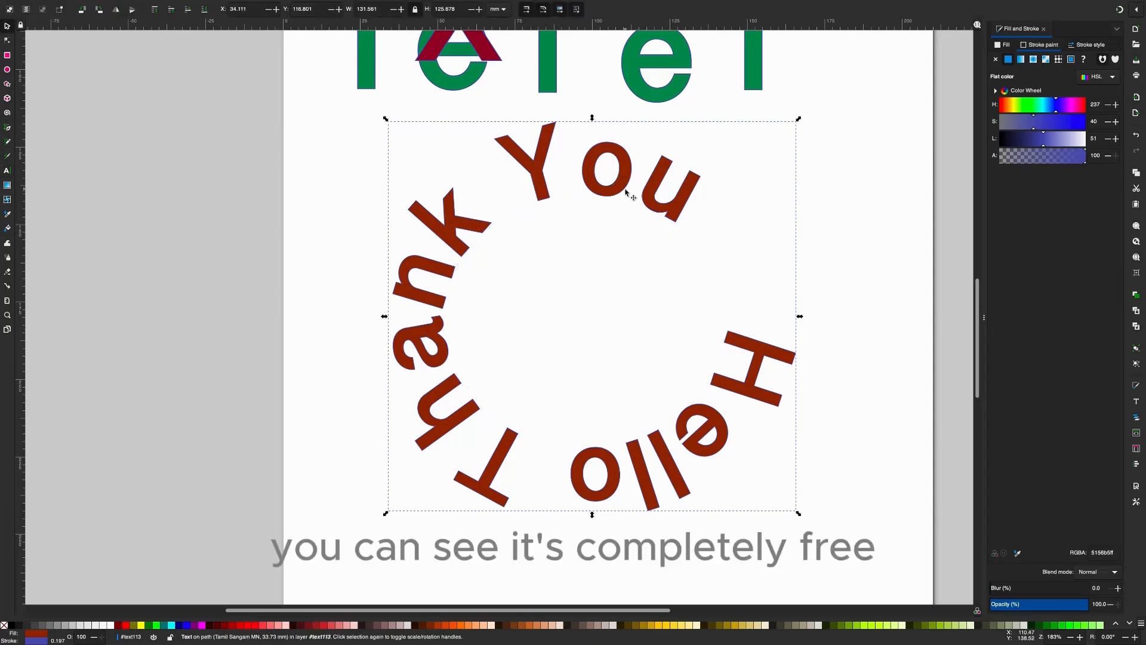
left_click_drag(799, 512, 308, 296)
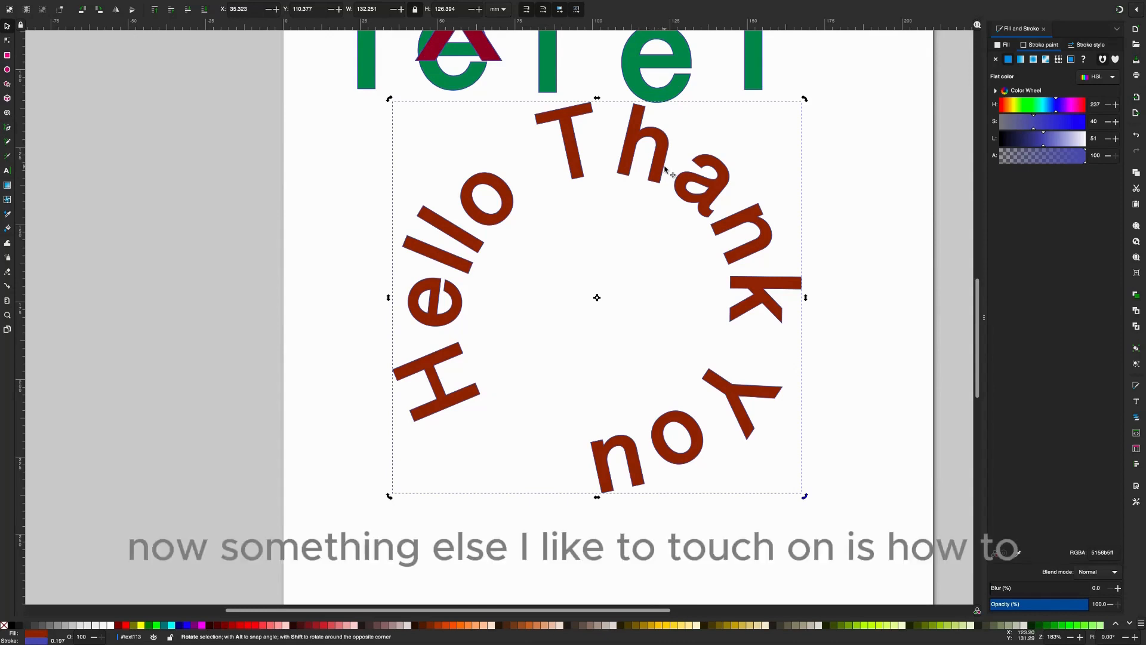
left_click(655, 133)
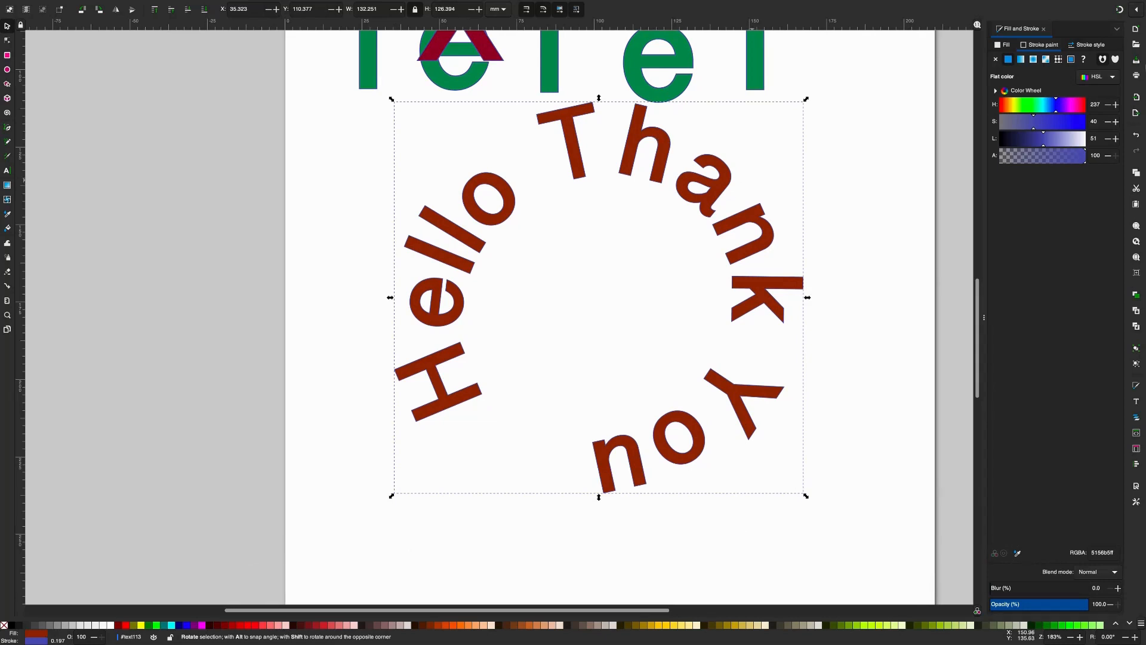
Close the fill and stroke settings, open the text and font settings, and apply sans-serif Bold to the circular text.
left_click(1044, 30)
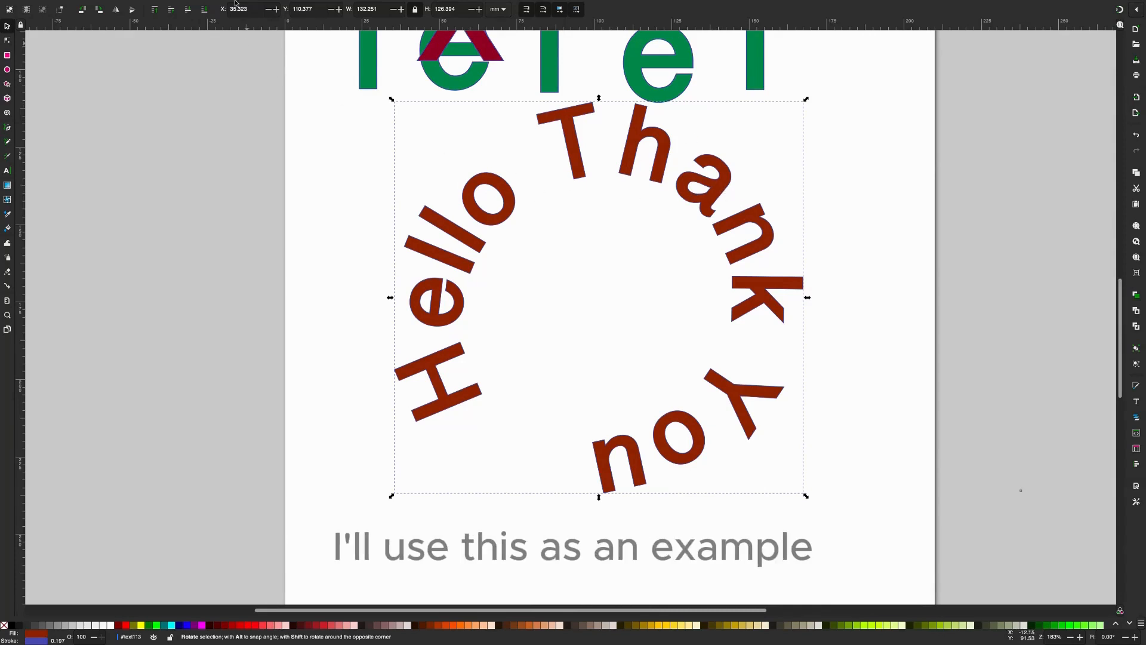
mouse_move(236, 3)
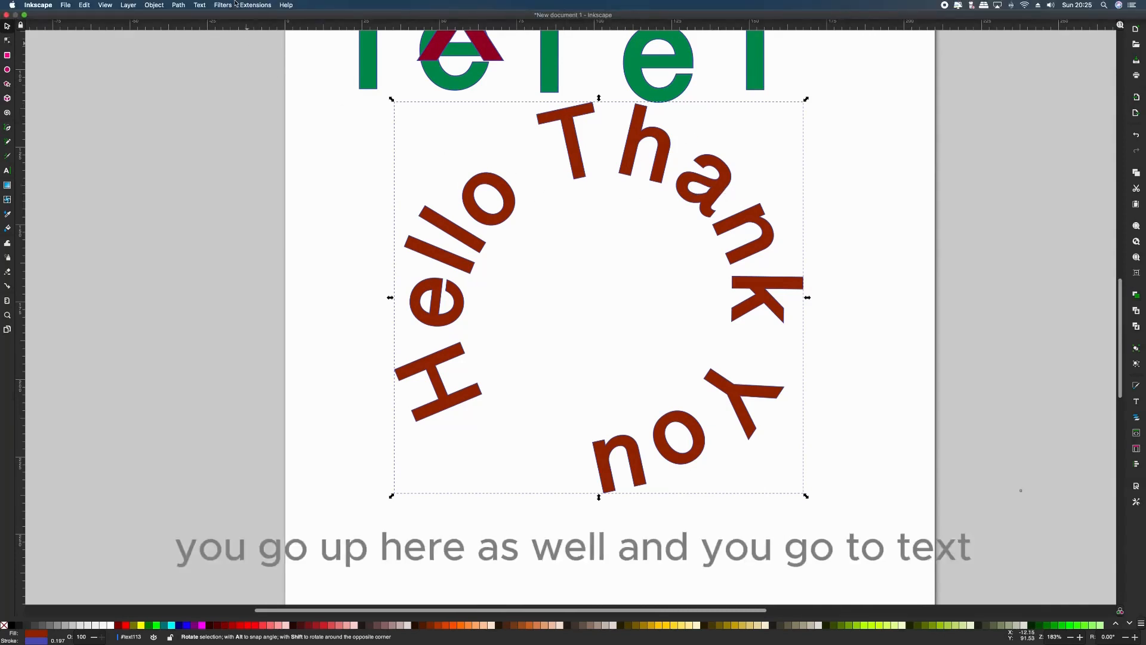
left_click(201, 6)
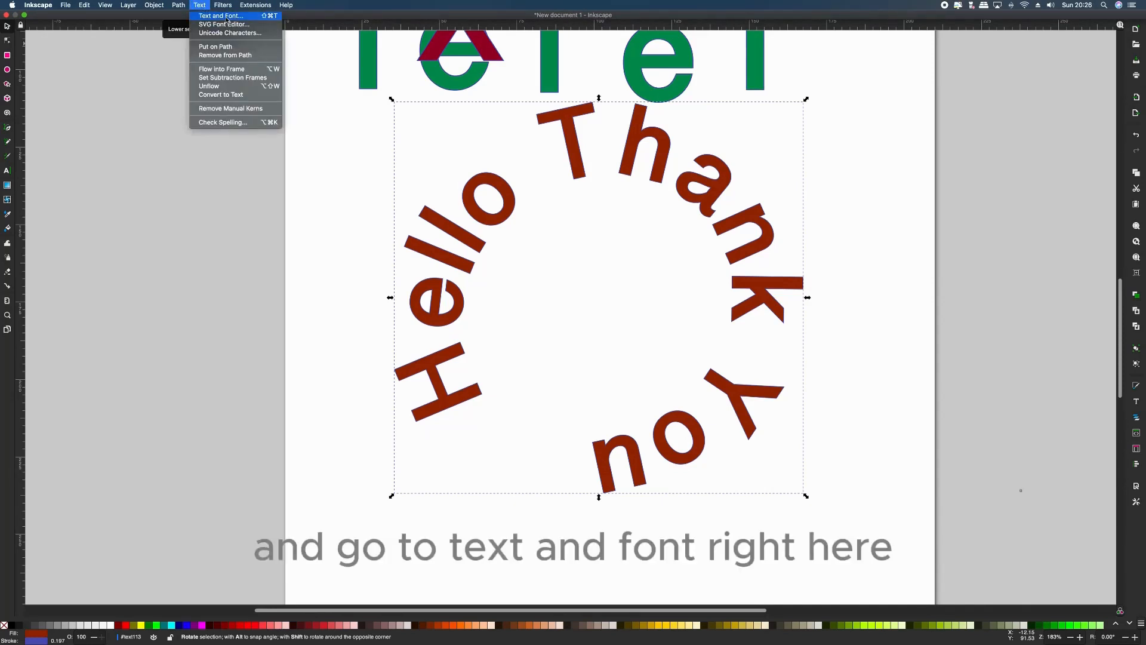
left_click(227, 16)
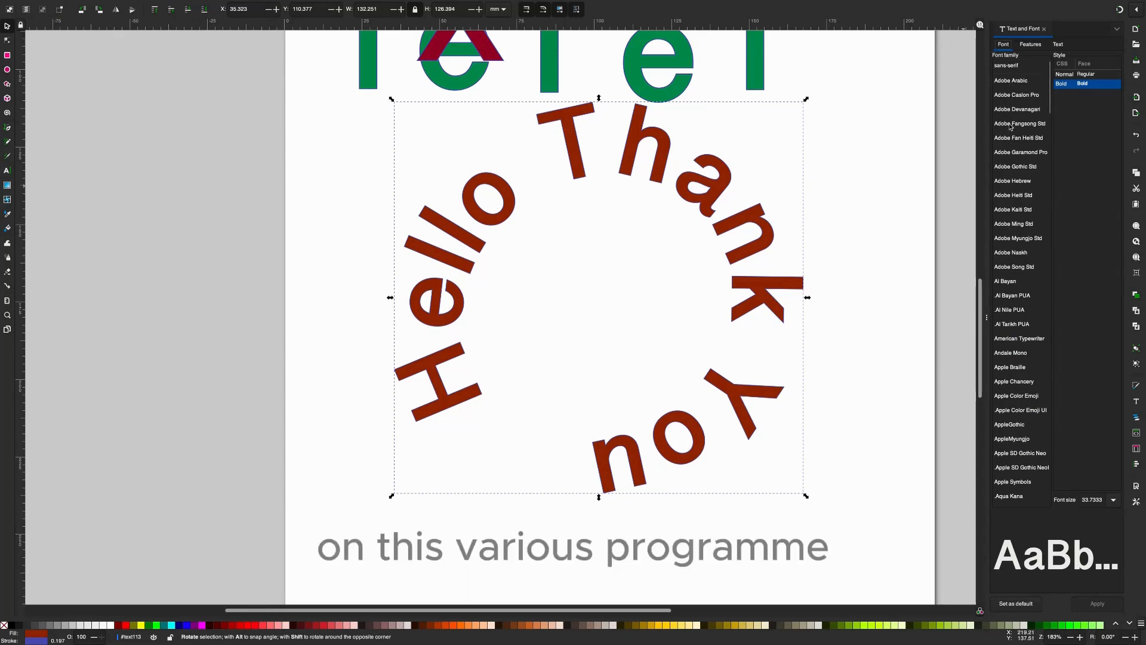
left_click(1011, 66)
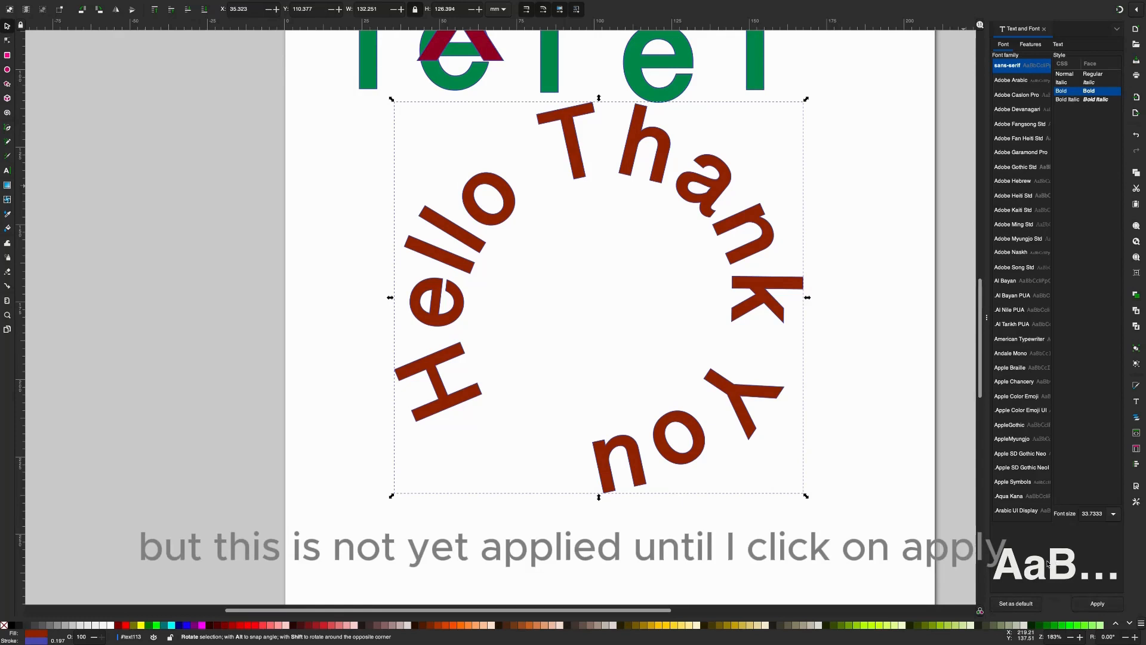
left_click(1106, 609)
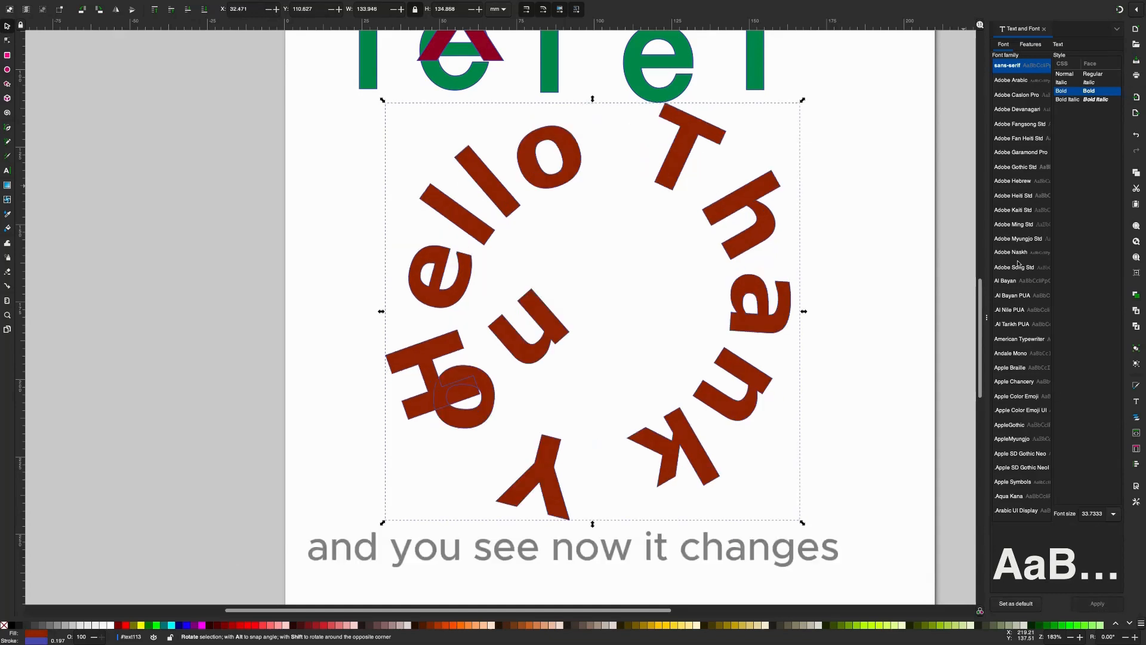
Preview Adobe Kaiti Std and AppleMyungjo, and apply the Apple Symbols font to the circular text.
left_click(1015, 211)
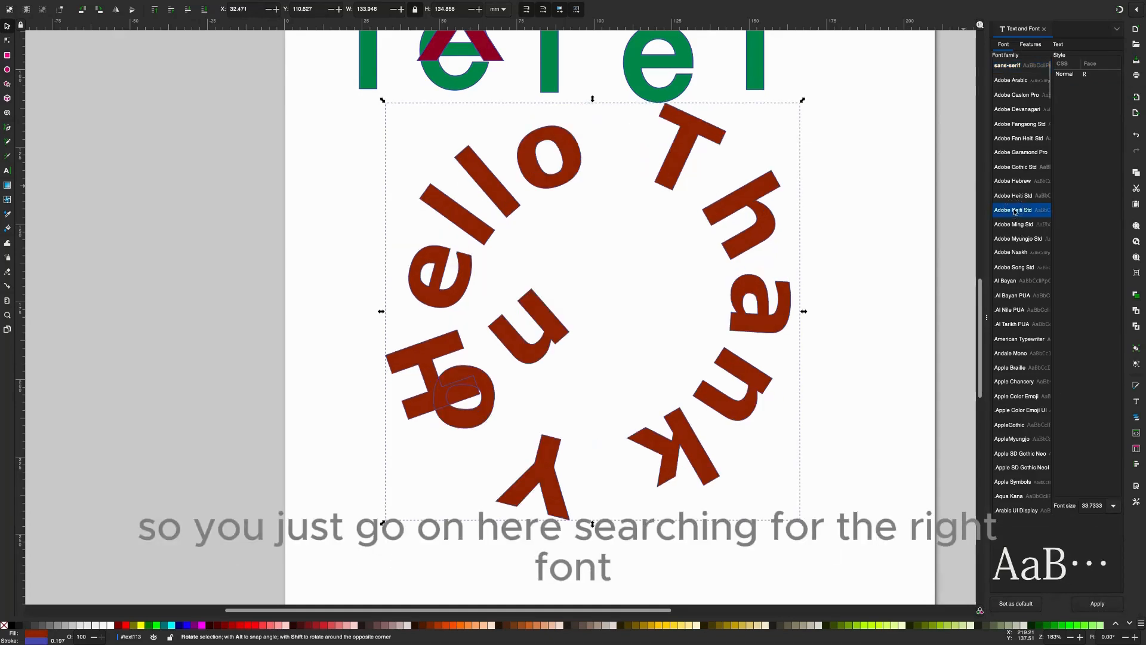
left_click(1007, 438)
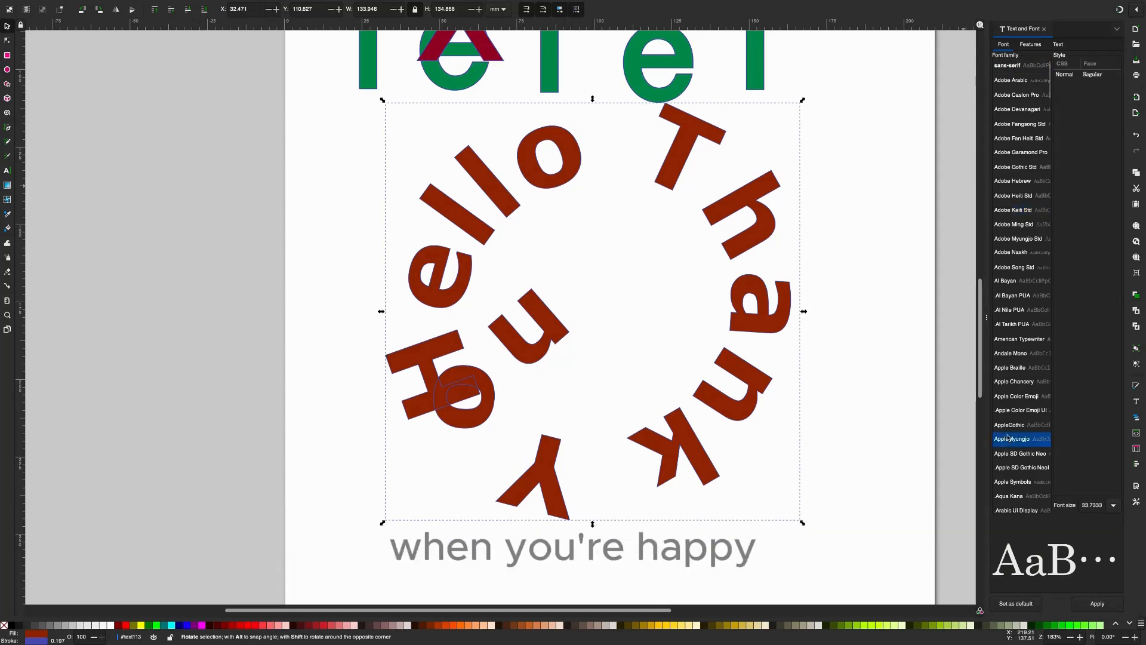
left_click(1012, 483)
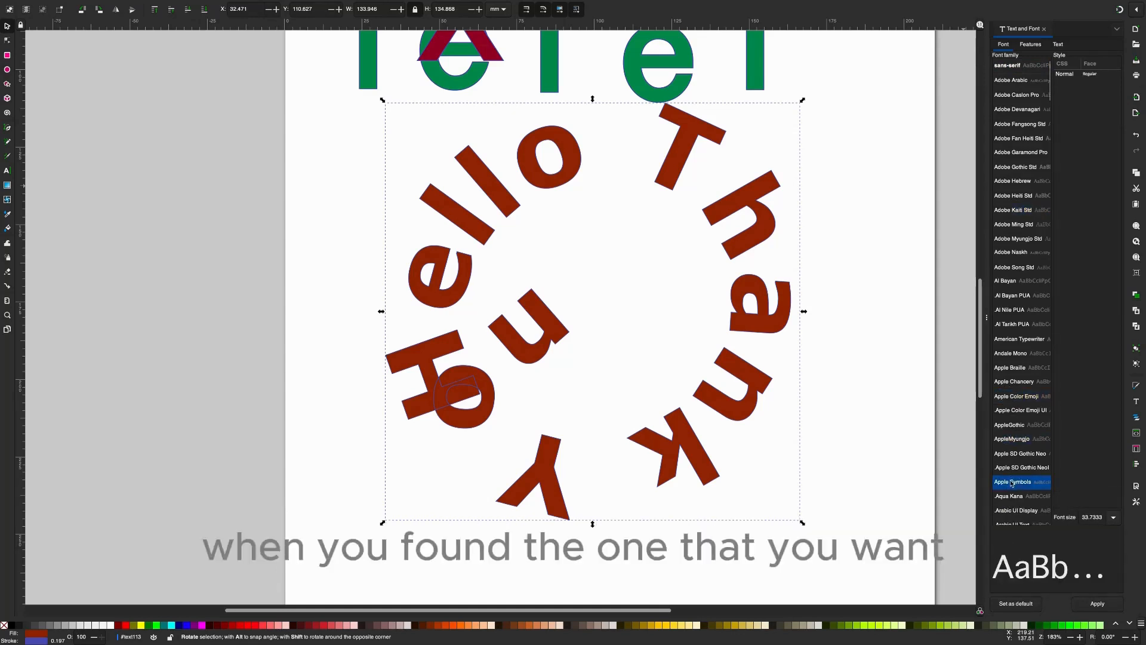
left_click(1099, 603)
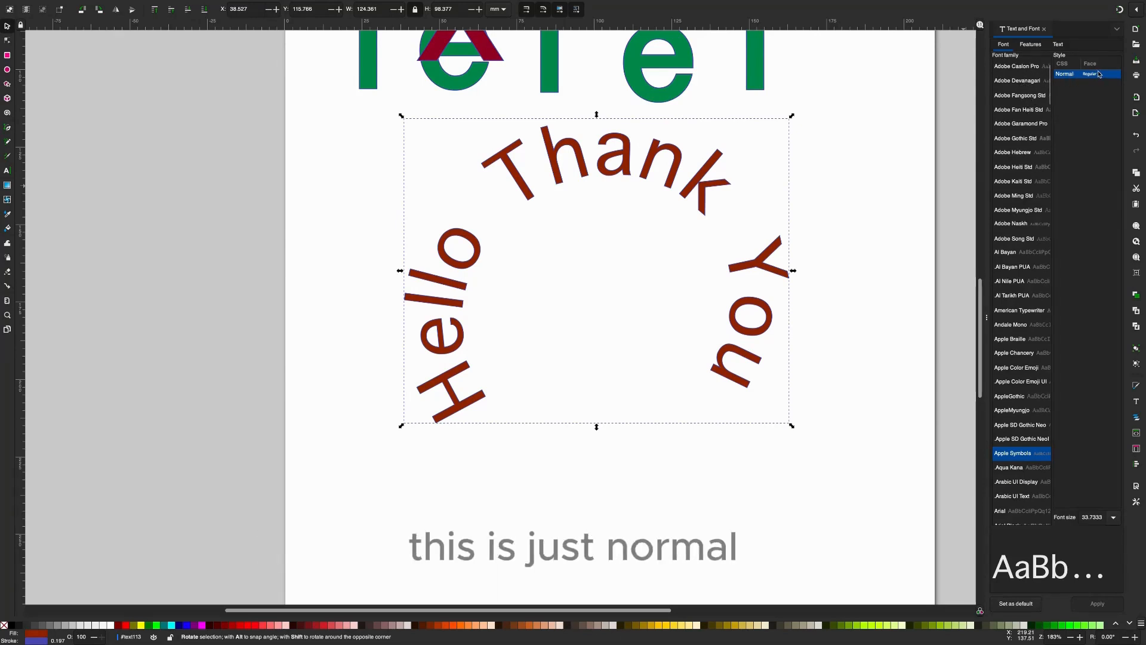
Apply the Tamil Sangam MN font to the circular text, first in Regular and finally in Bold style.
left_click(1011, 97)
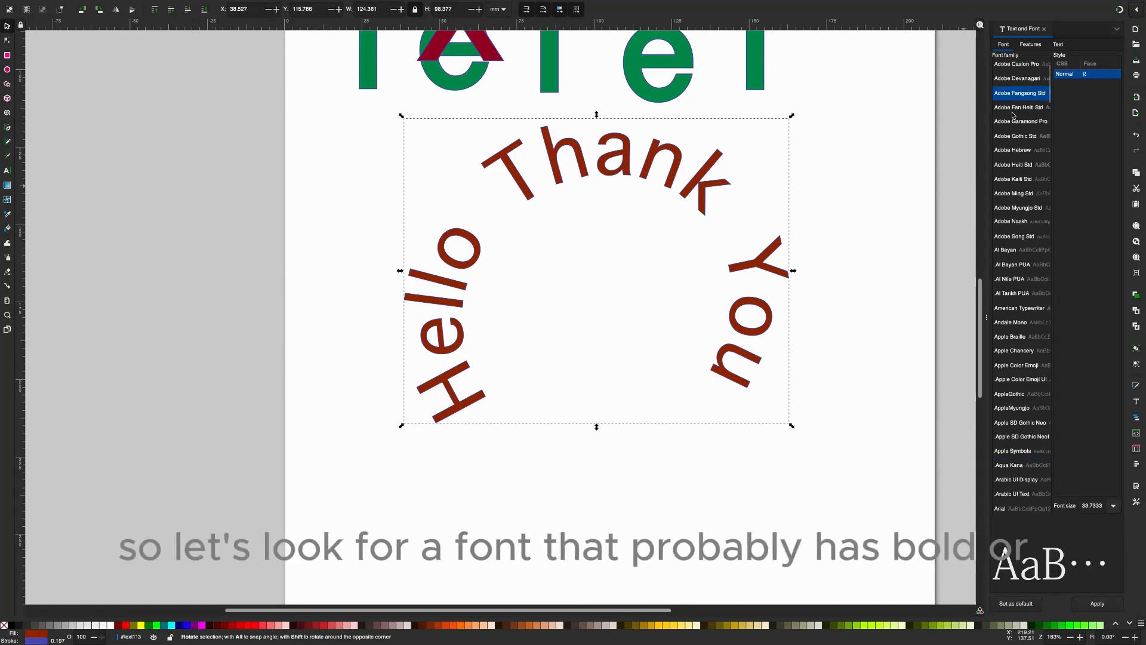
left_click(1014, 112)
left_click(1014, 181)
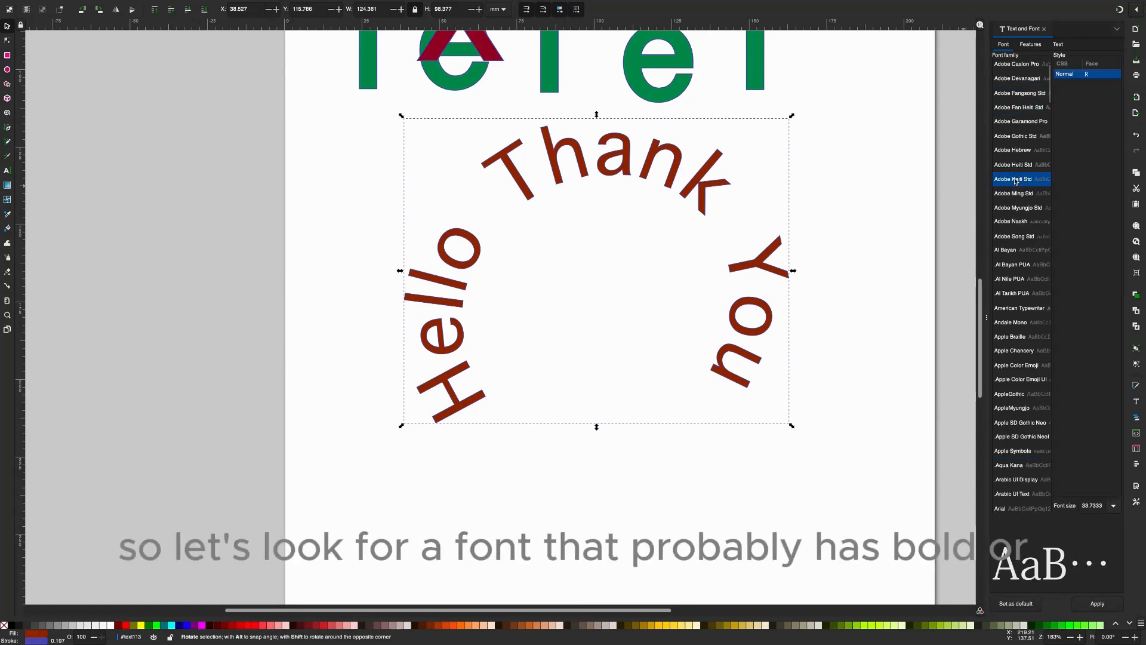
scroll(1008, 98, "up", 2)
left_click(1015, 65)
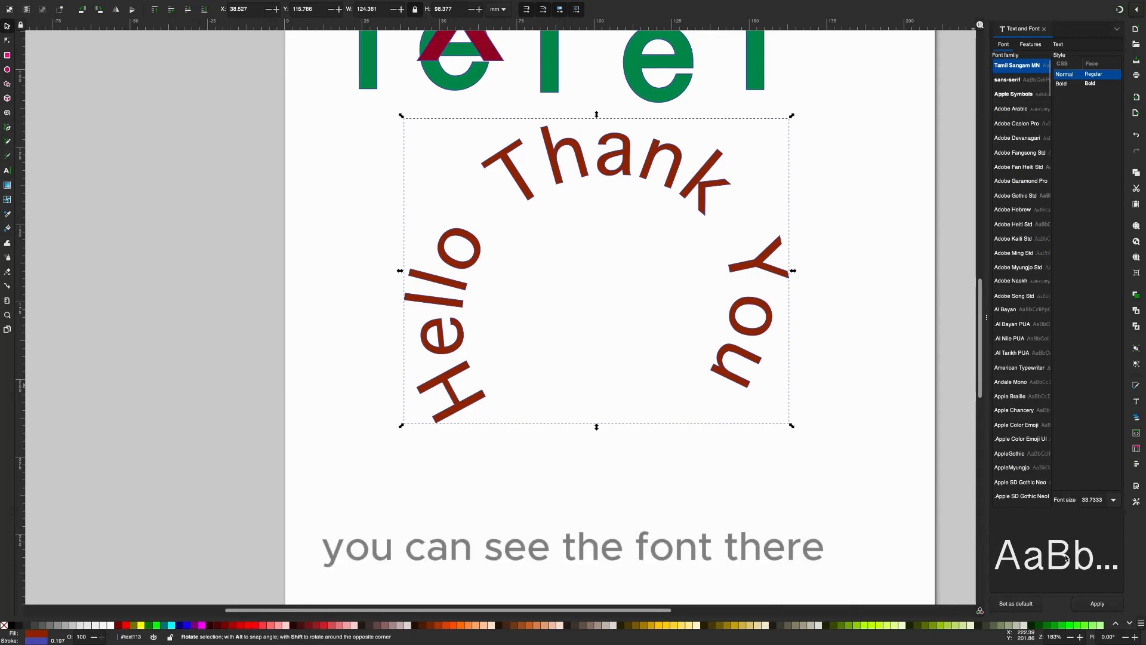
left_click(1104, 604)
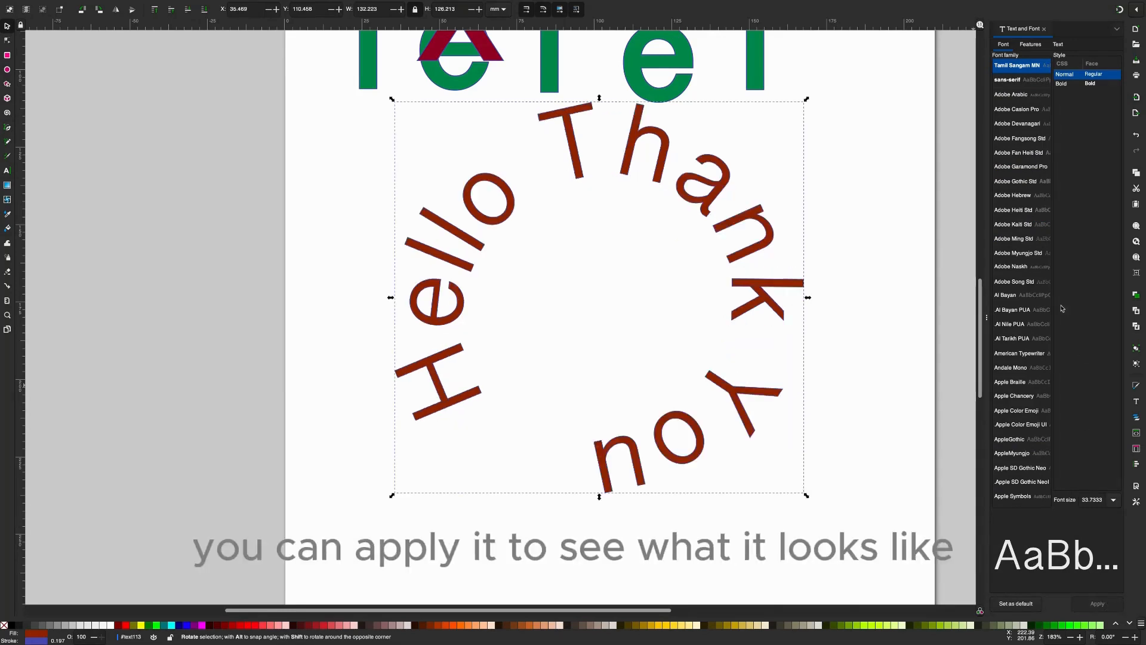
left_click(1068, 85)
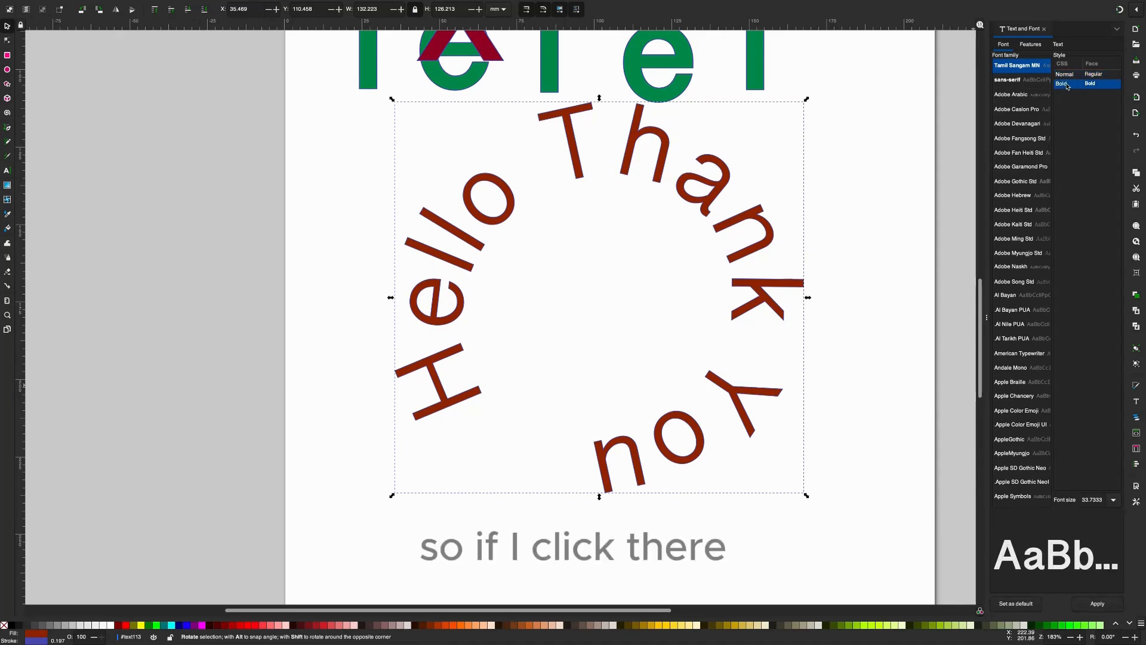
left_click(1102, 605)
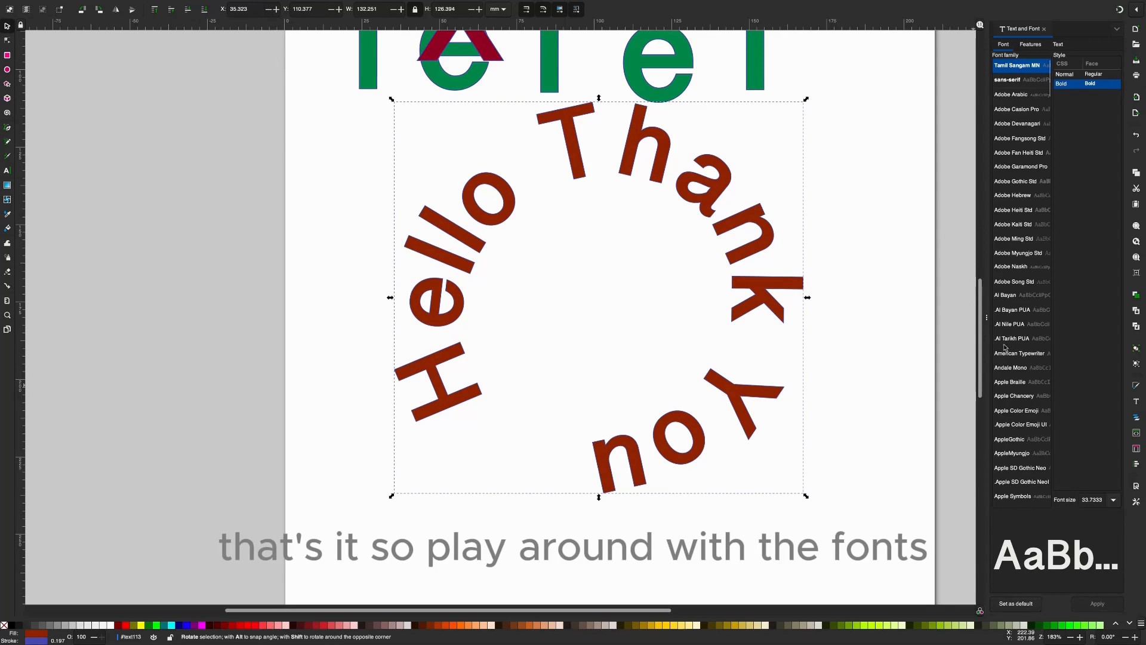
Preview the Adobe Fan Heiti Std, Adobe Arabic and sans-serif fonts without applying them.
left_click(1014, 153)
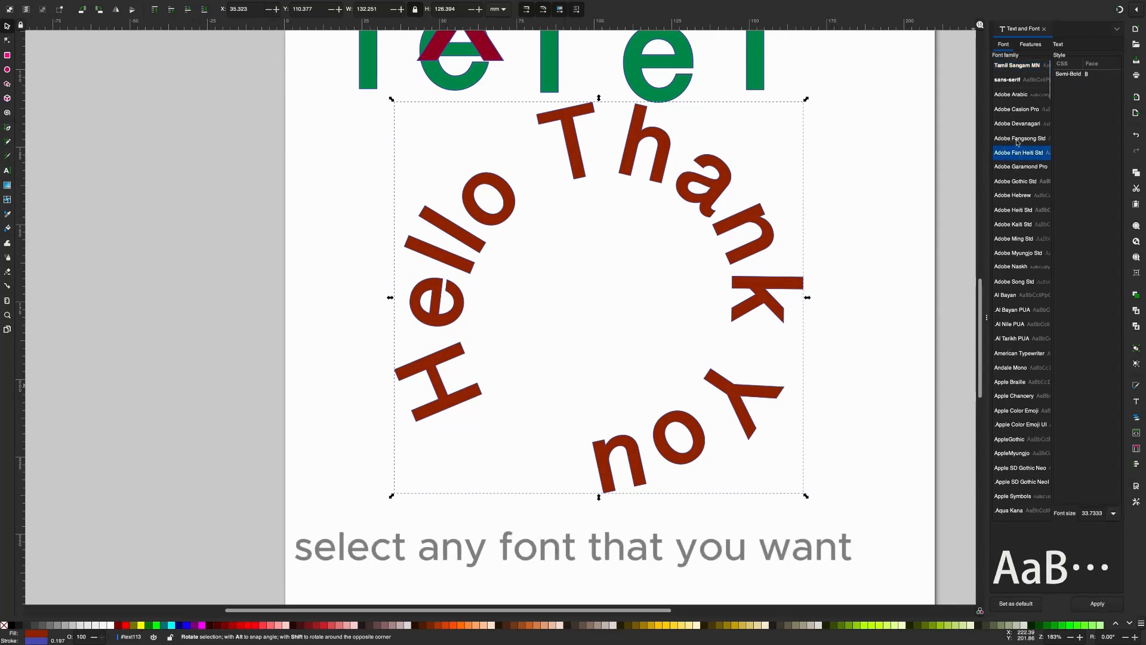
left_click(1012, 95)
left_click(1009, 80)
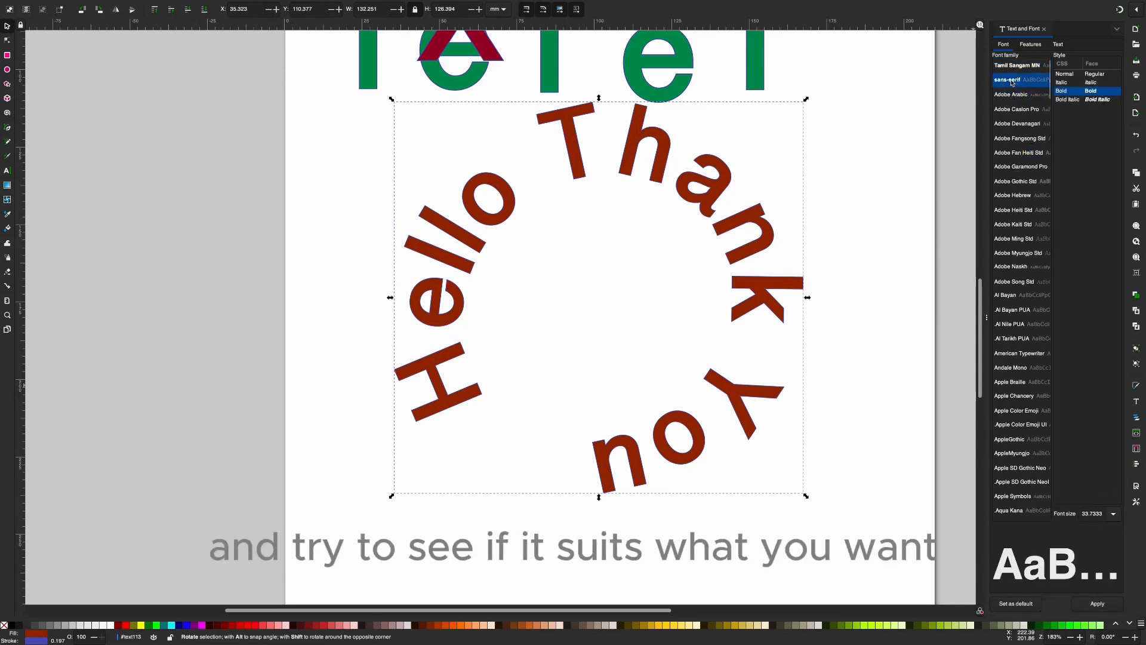
Preview the Adobe Hebrew and Adobe Myungjo Std fonts, and apply sans-serif Bold Italic to the circular text.
left_click(1028, 197)
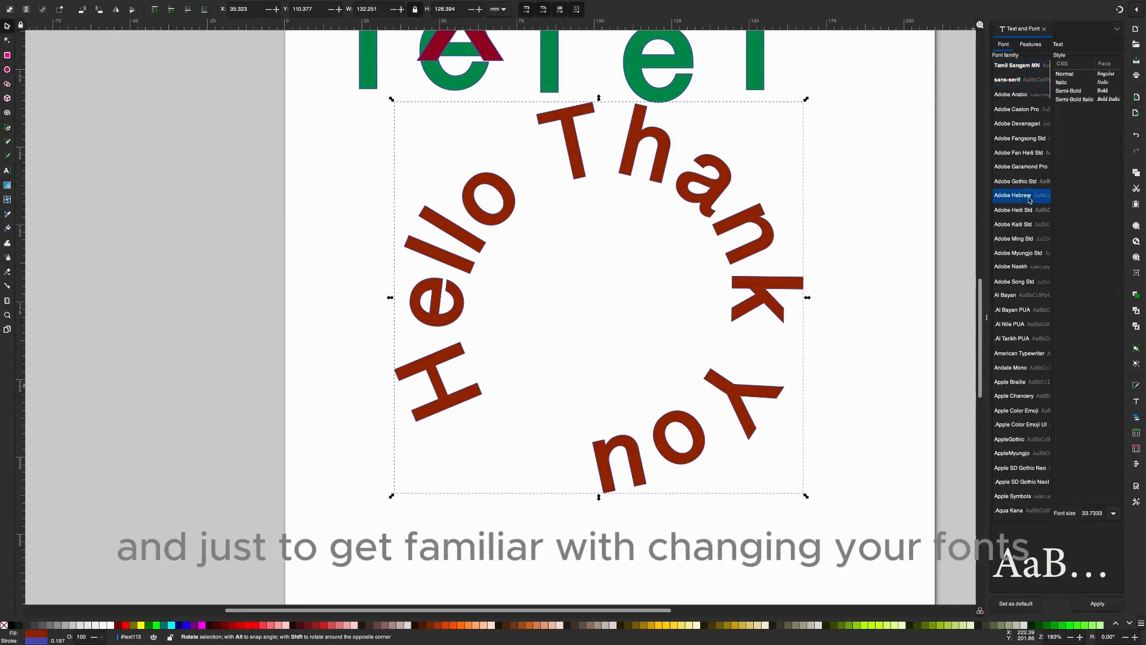
left_click(1022, 253)
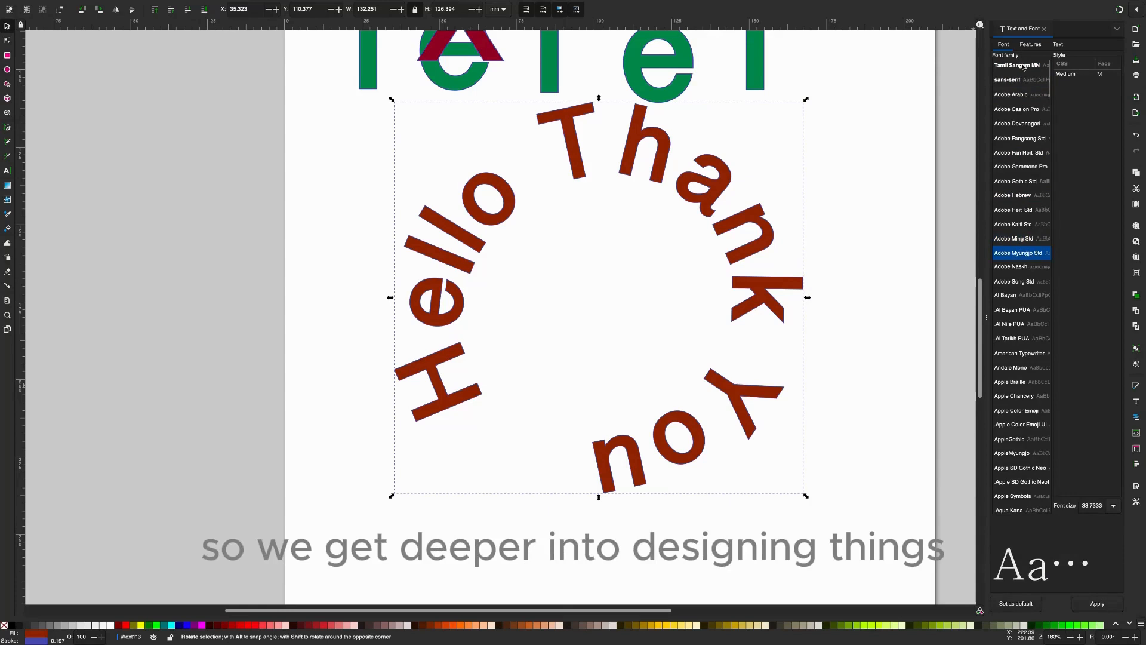
left_click(1013, 83)
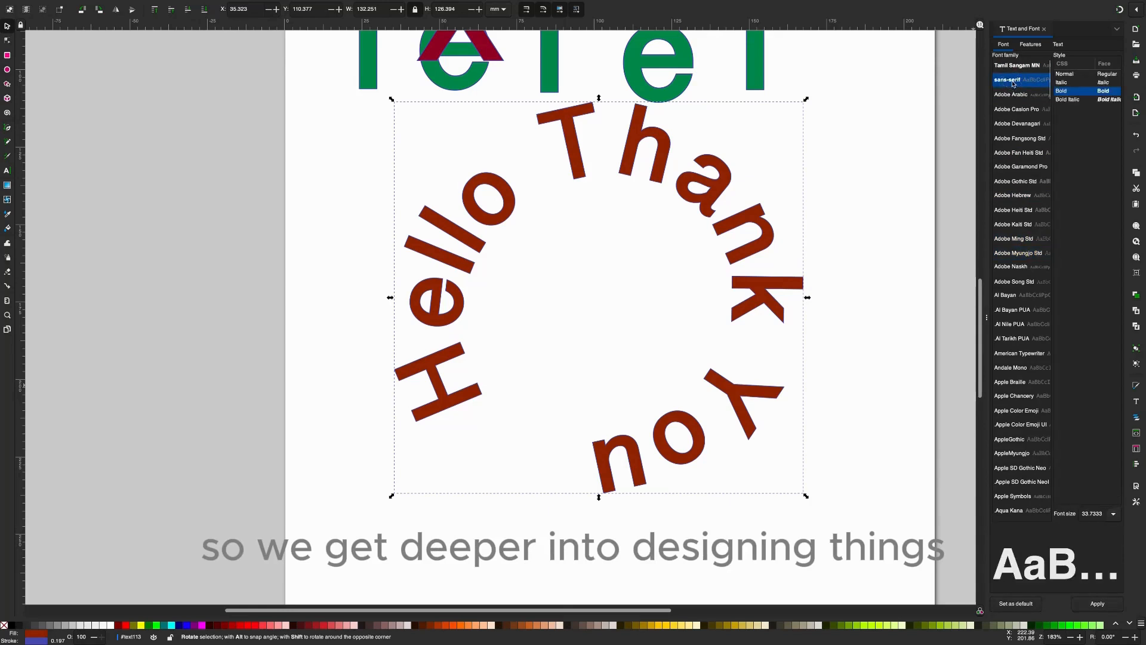
left_click(1072, 100)
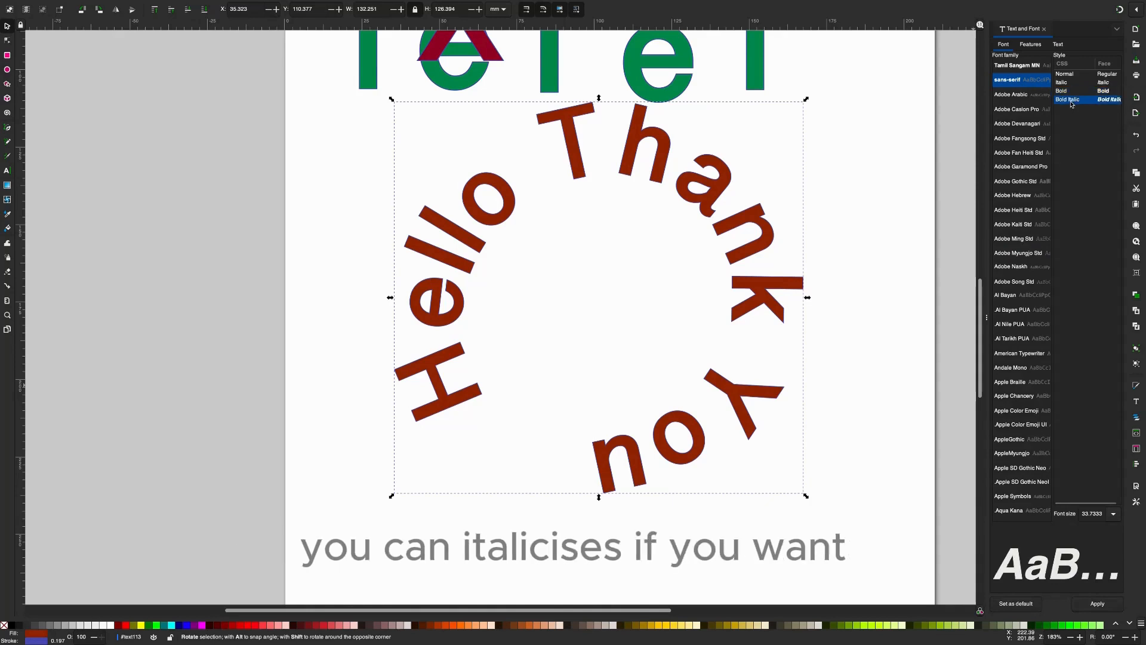
left_click(1101, 606)
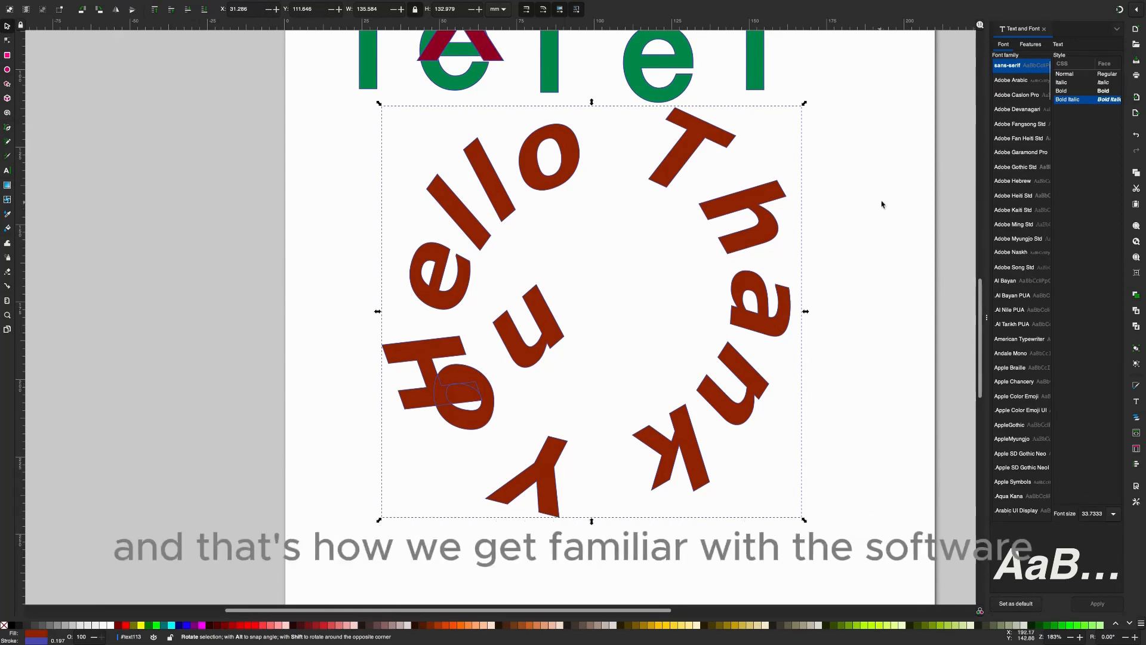
Scale the circular text down proportionally to about 106 mm wide and 104 mm high, keeping its lower-left corner in place.
left_click_drag(804, 103, 737, 195)
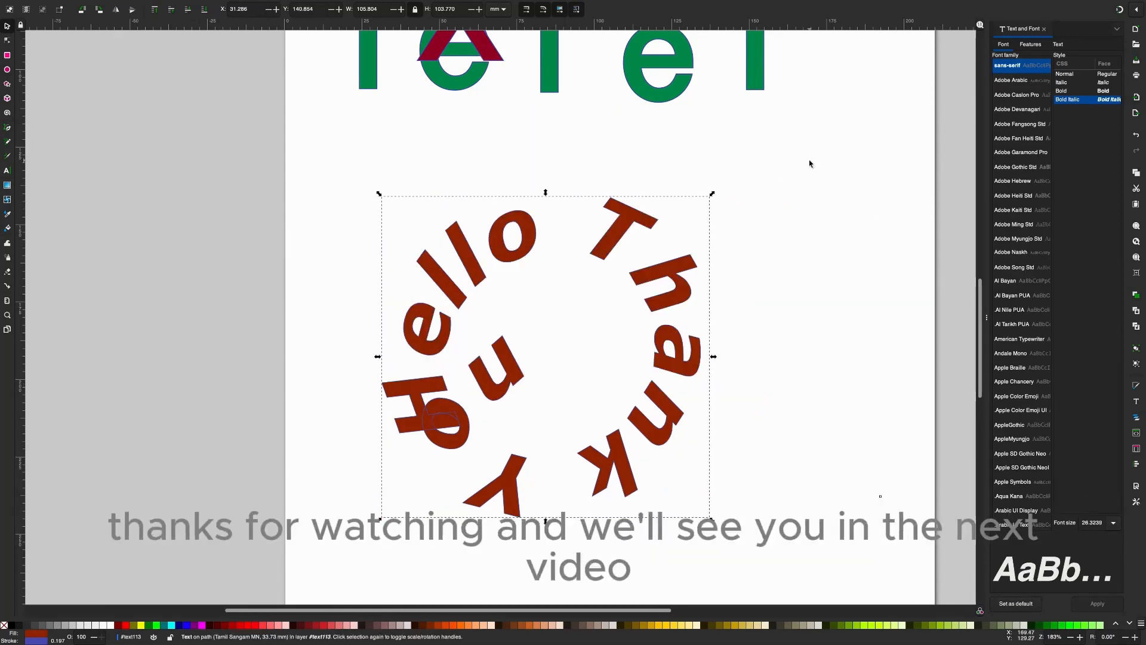